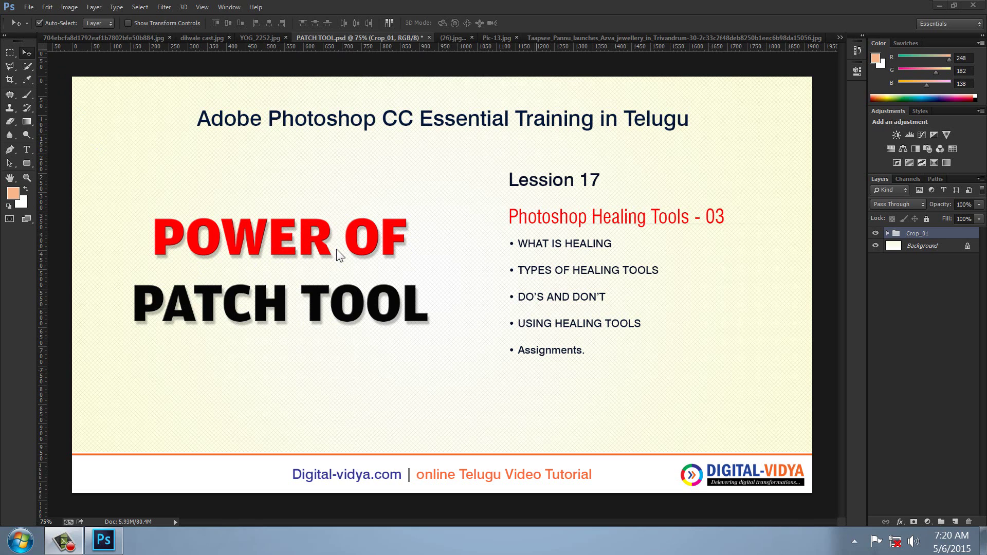
Close PATCH TOOL.psd without saving and cycle through the open photos to patch.jpg.
click(429, 38)
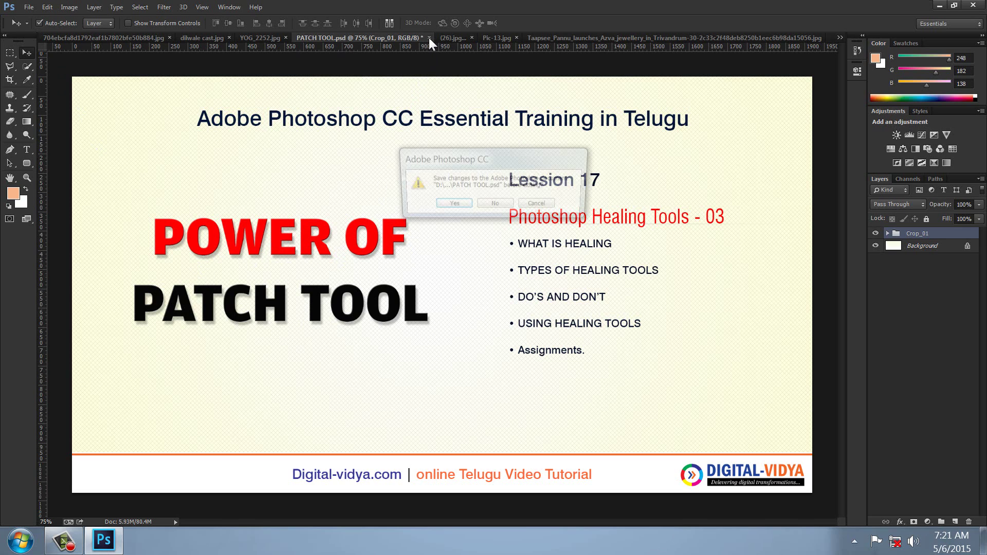
click(502, 204)
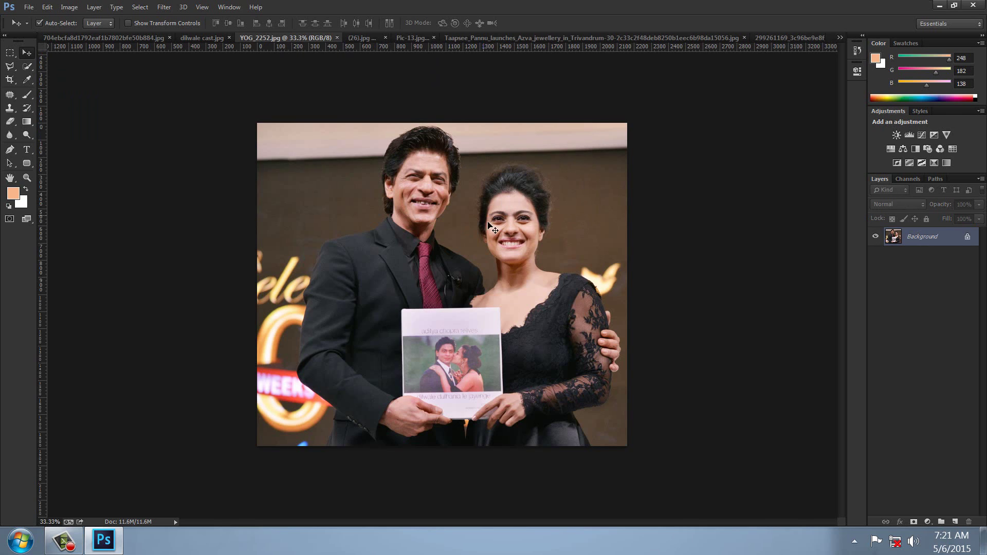
click(87, 35)
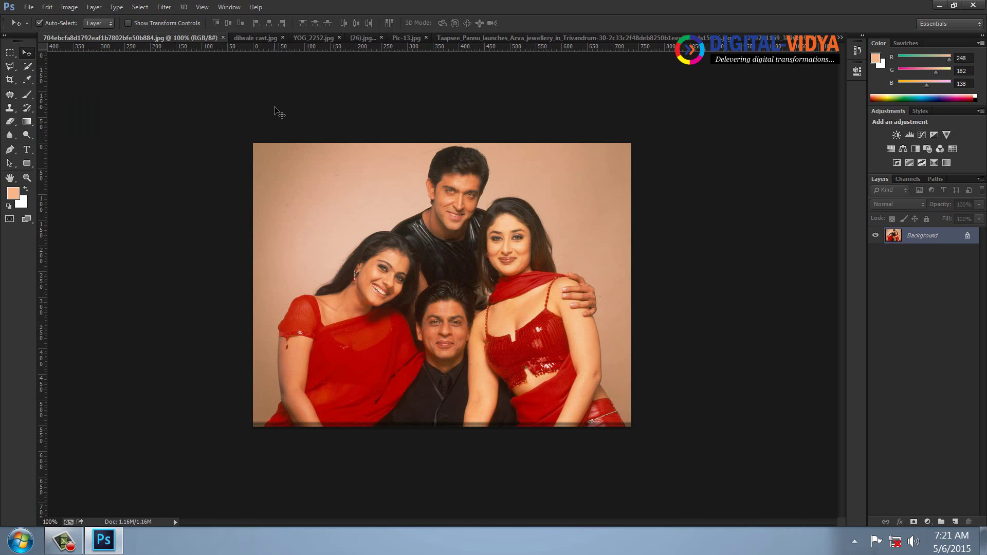
key(ctrl+Tab)
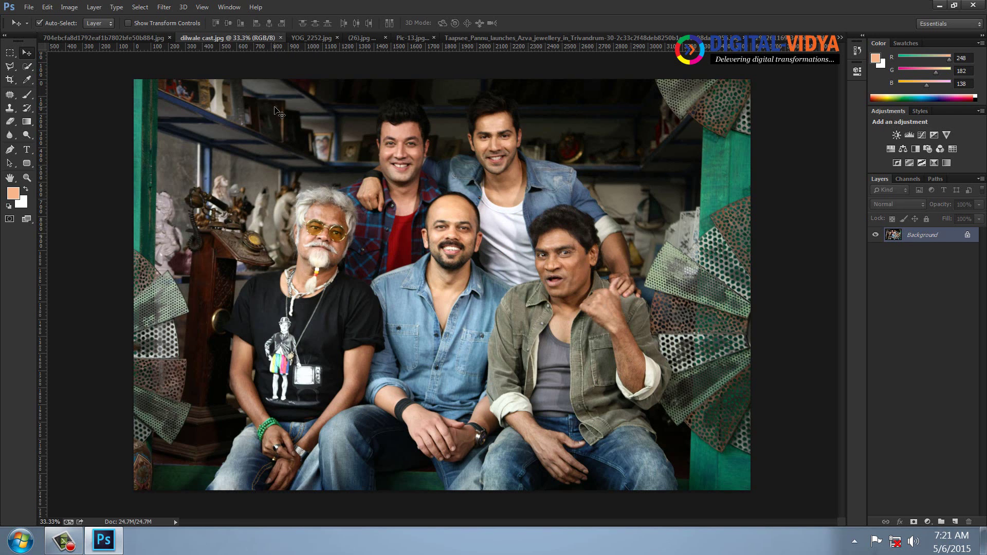
key(ctrl+Tab)
key(ctrl+Tab)
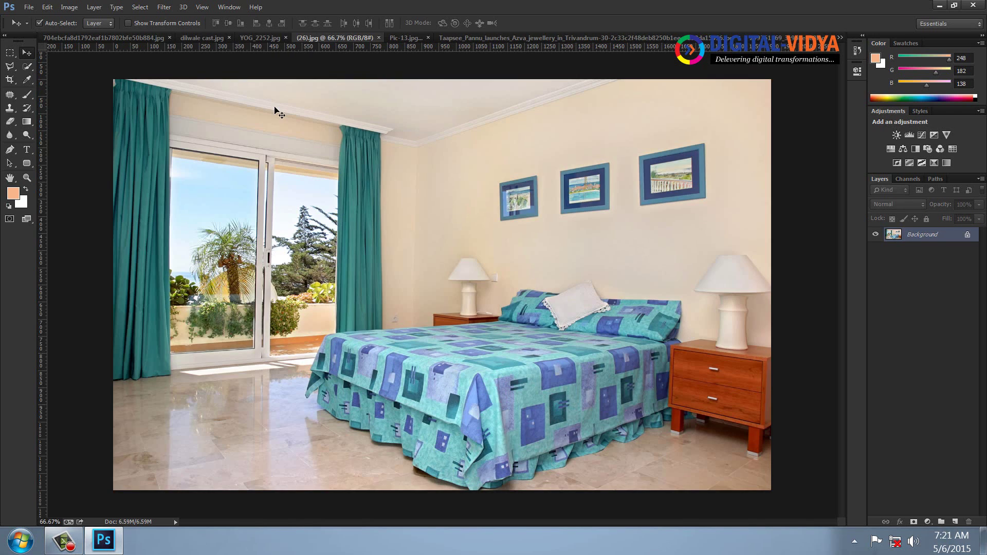
key(ctrl+Tab)
key(ctrl+Tab)
key(ctrl+Tab)
key(ctrl+Tab)
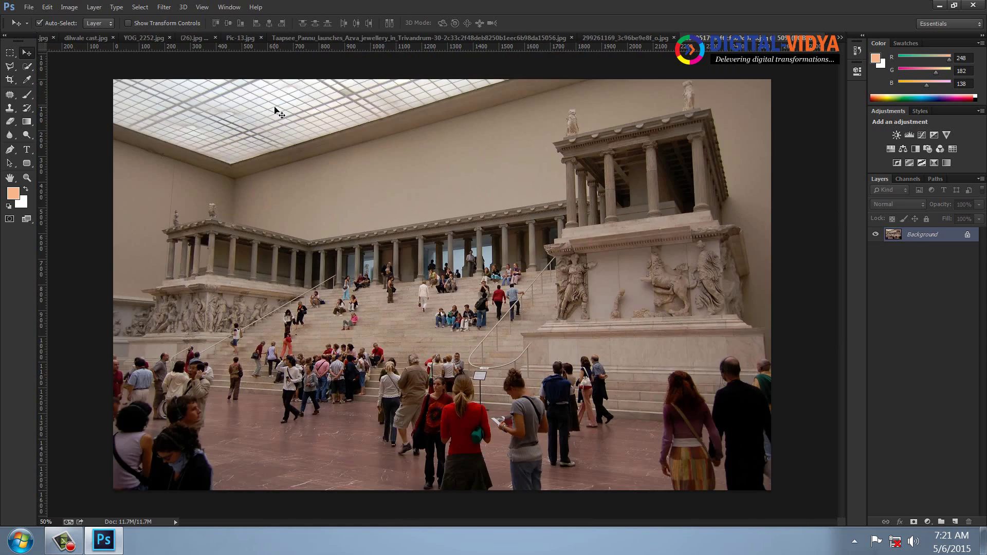
key(ctrl+Tab)
key(ctrl+Tab)
key(ctrl+Tab)
key(ctrl+Tab)
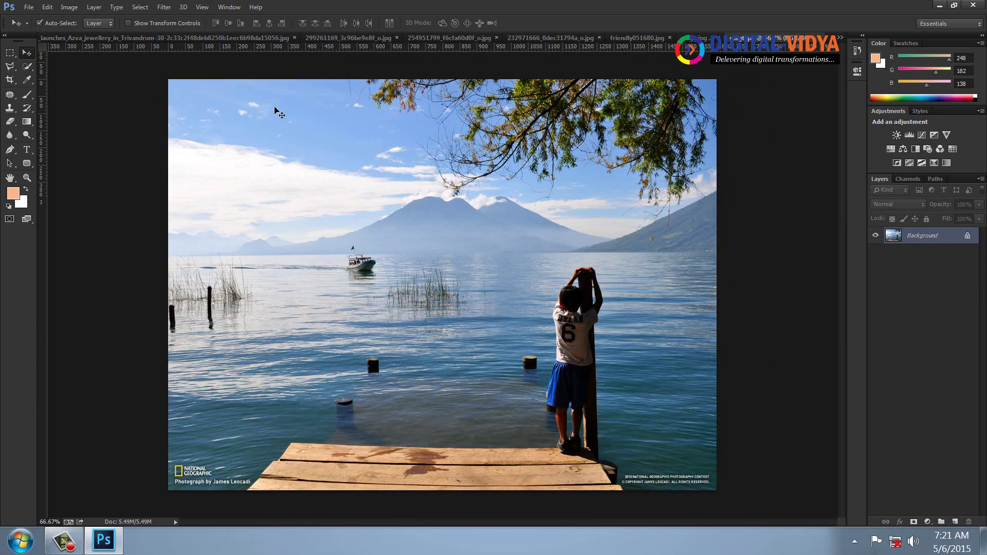
key(ctrl+Tab)
key(ctrl+Tab)
key(ctrl+Tab)
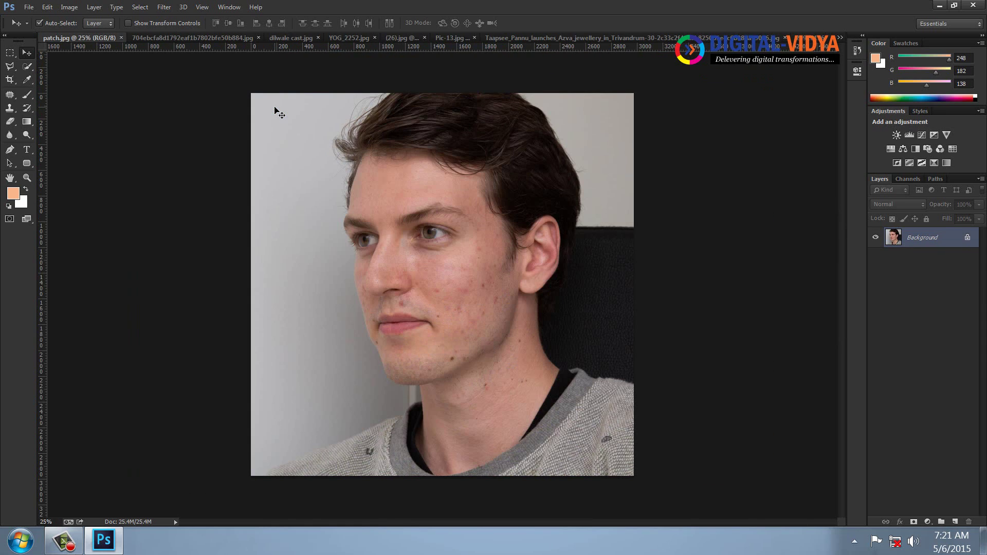
Duplicate the Background layer as a new layer named 'Patch Demo'.
click(27, 178)
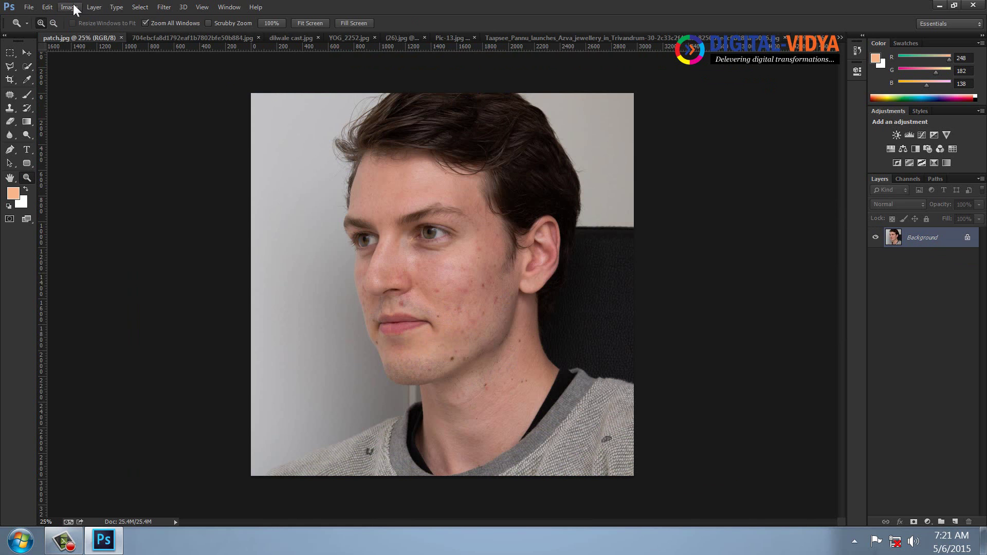
click(90, 6)
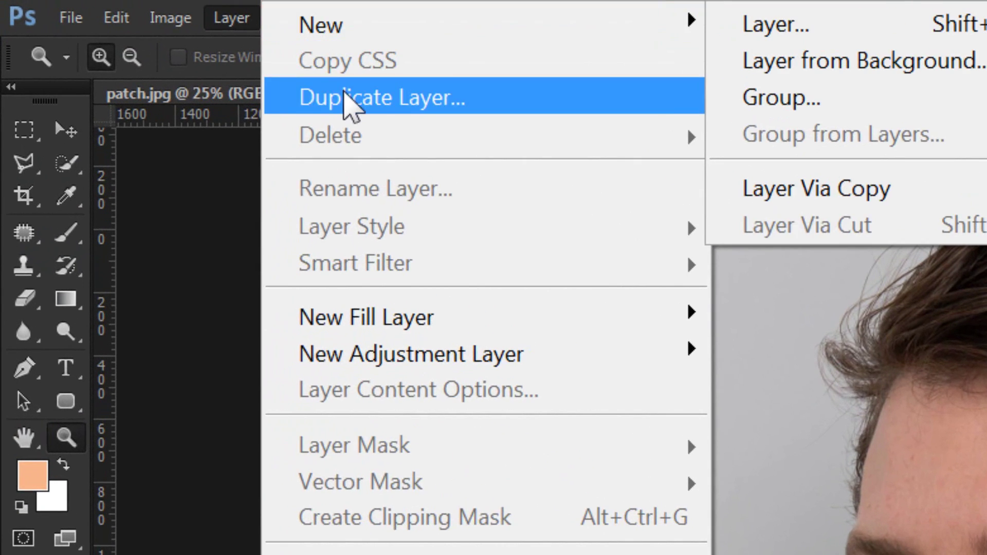
click(140, 41)
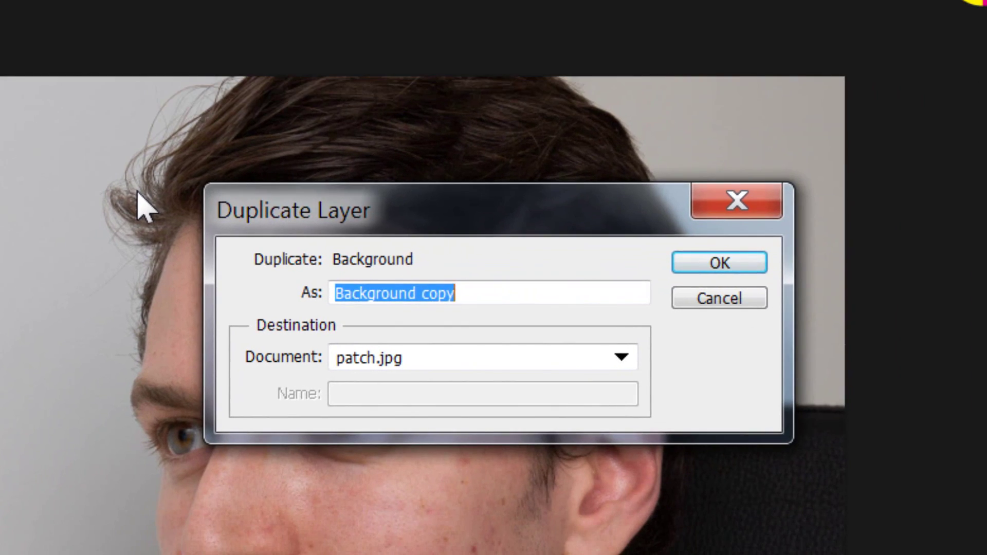
key(BackSpace)
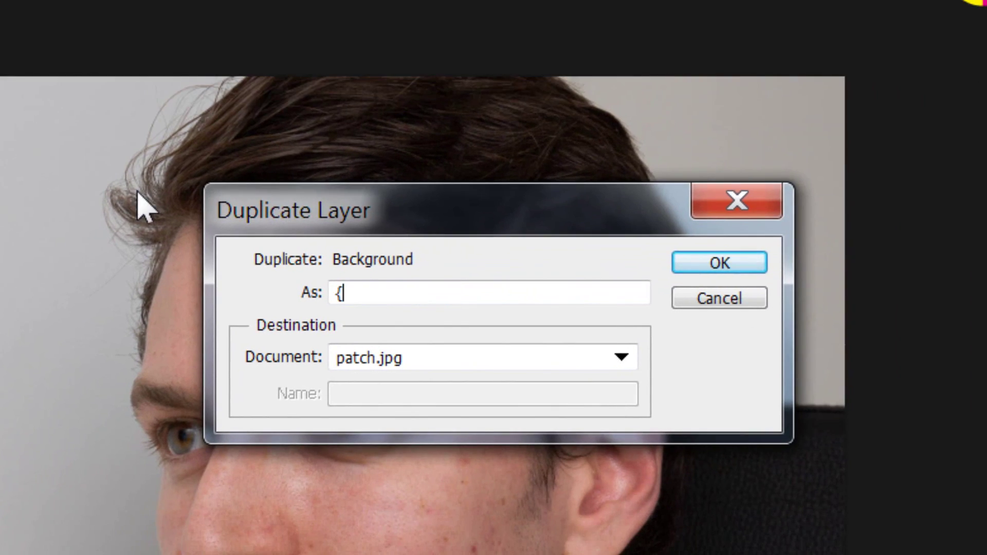
text(Patch Demo)
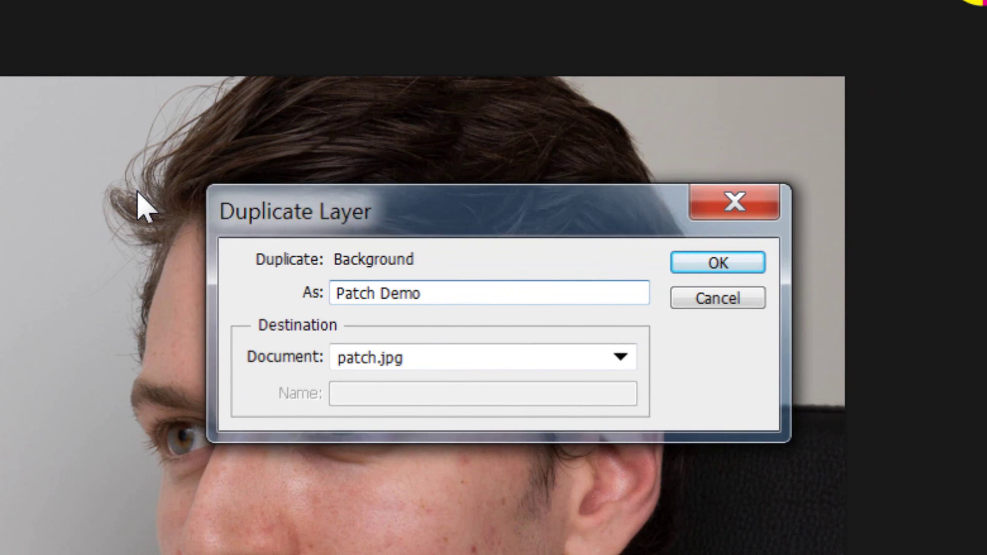
key(Return)
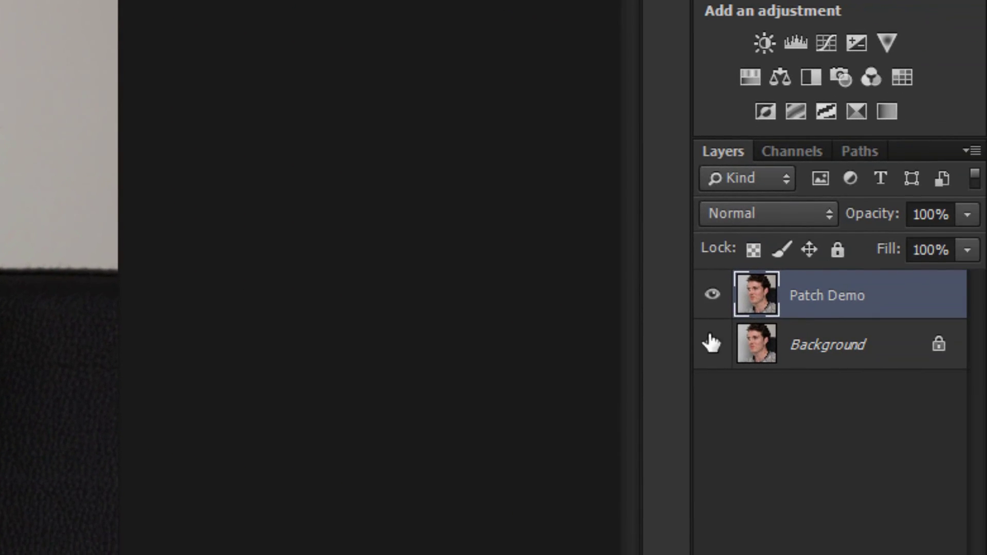
Toggle the Background and Patch Demo visibility to compare them, ending with the portrait visible.
click(712, 343)
click(715, 295)
click(715, 295)
click(715, 295)
click(712, 344)
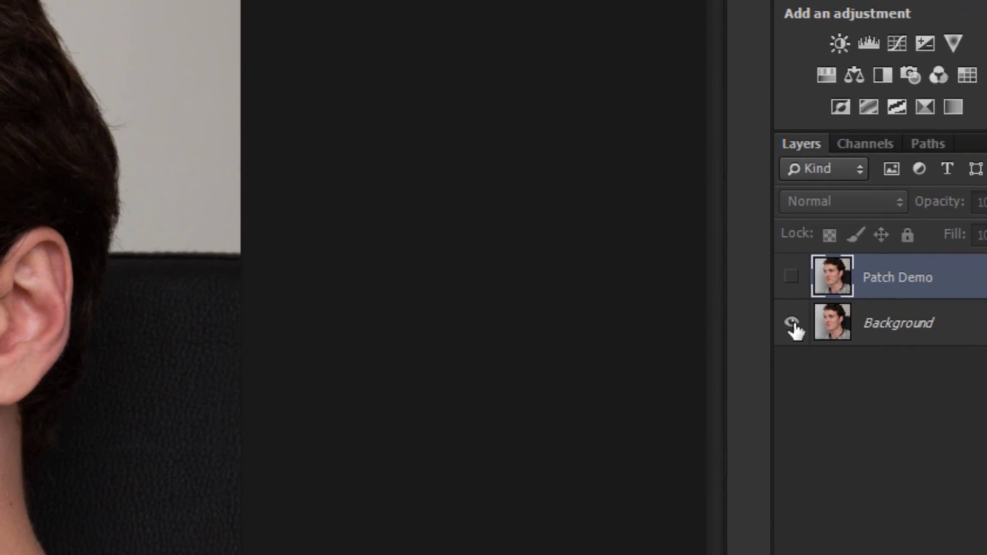
click(712, 344)
click(712, 343)
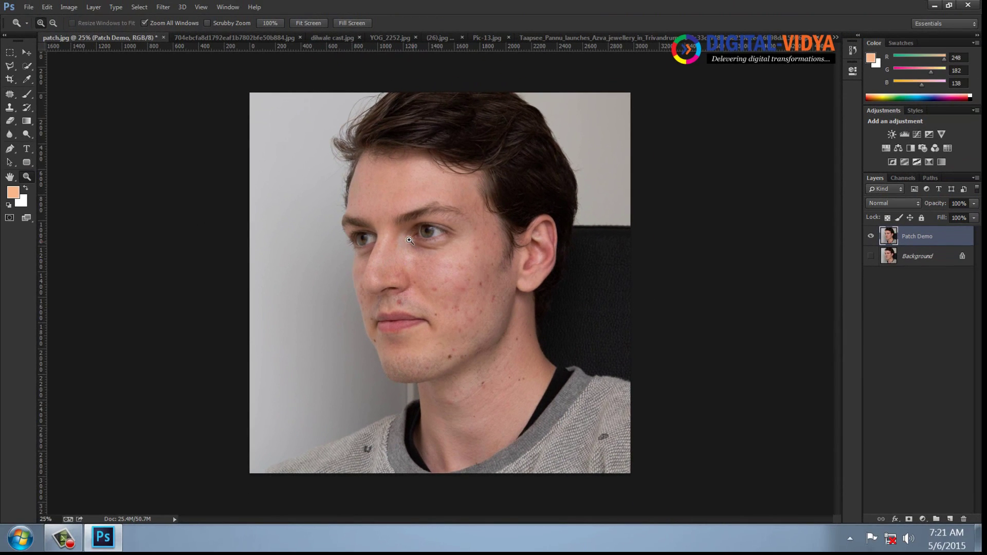
Zoom to 66.67% on the blemished cheek and select the Patch Tool.
click(406, 275)
click(443, 292)
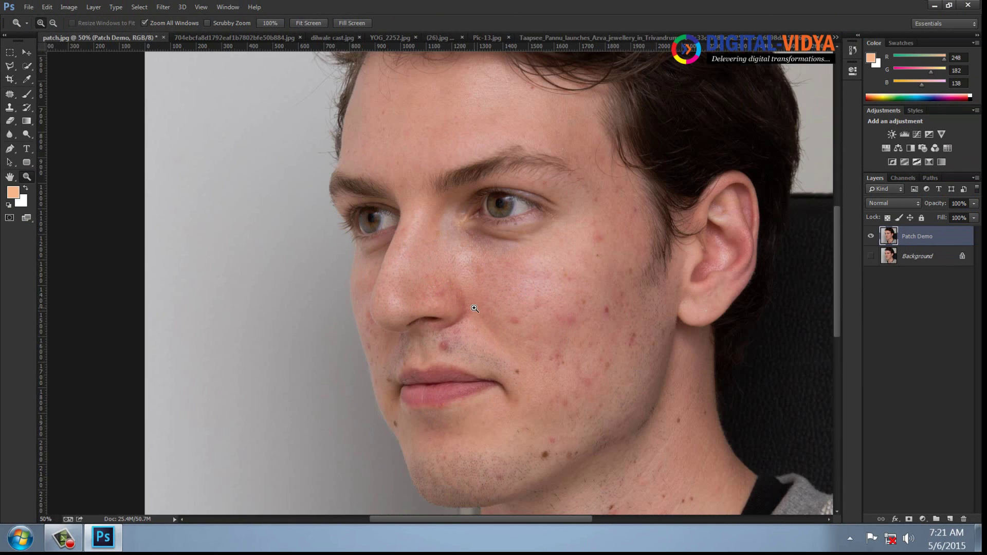
click(475, 309)
click(10, 177)
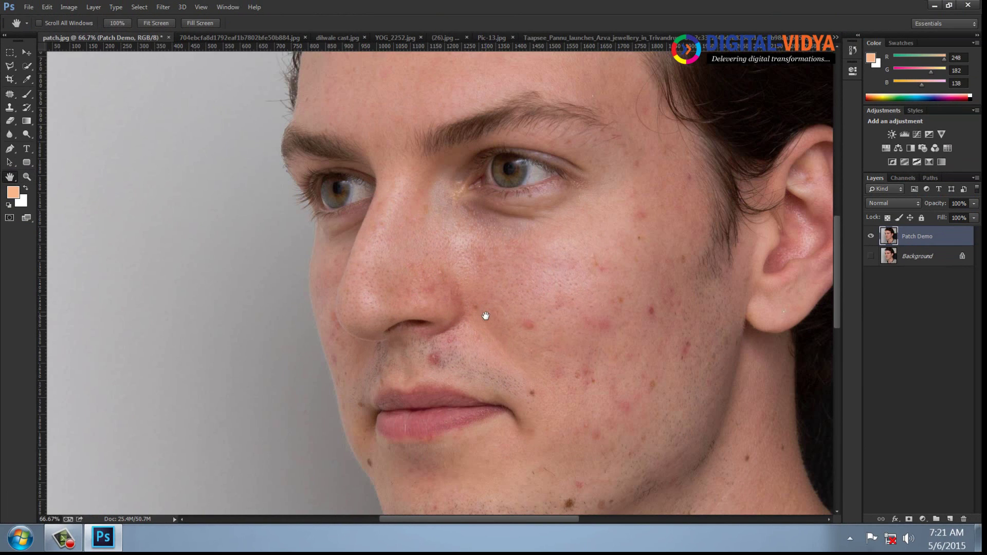
drag(485, 315, 336, 256)
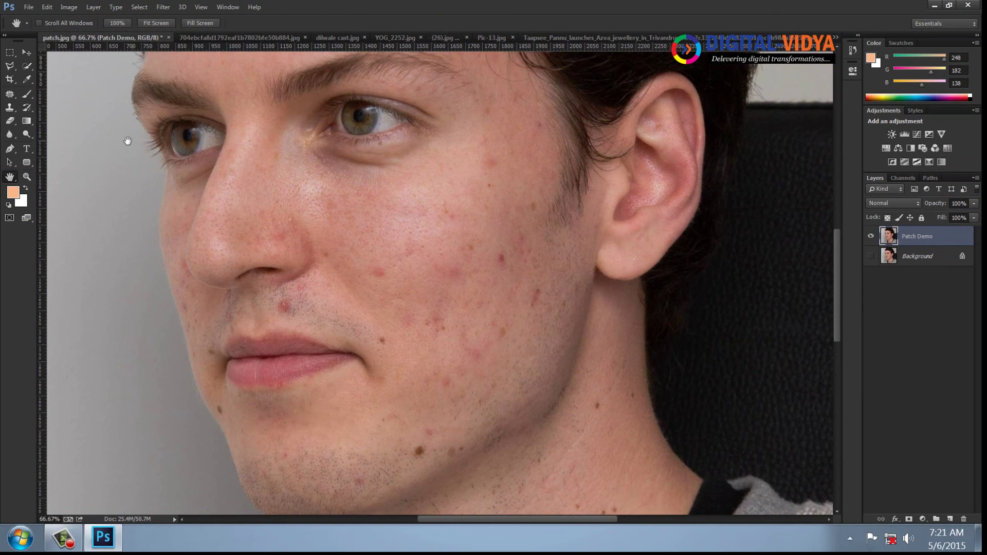
click(11, 94)
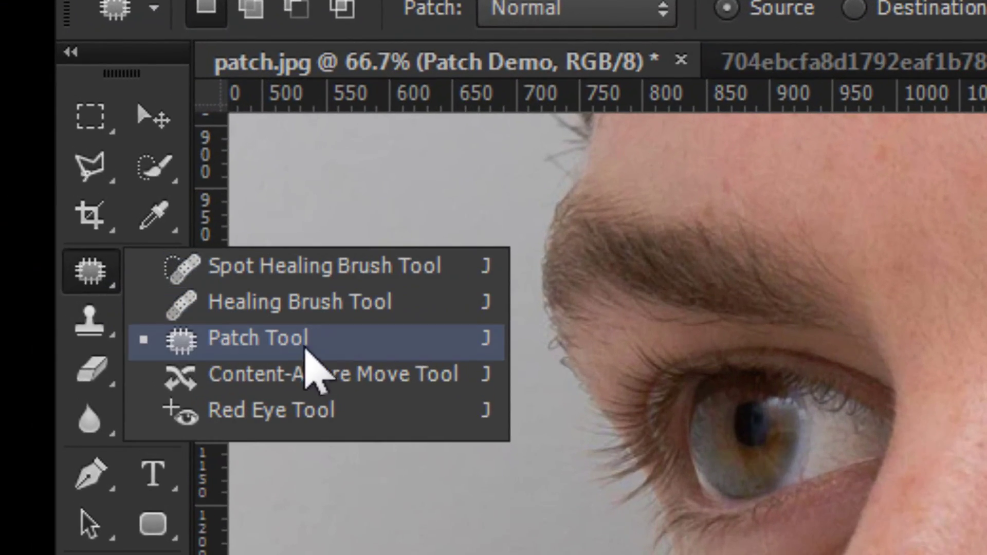
Loop the red cheek blemish and drag the patch onto clean skin above it.
click(306, 350)
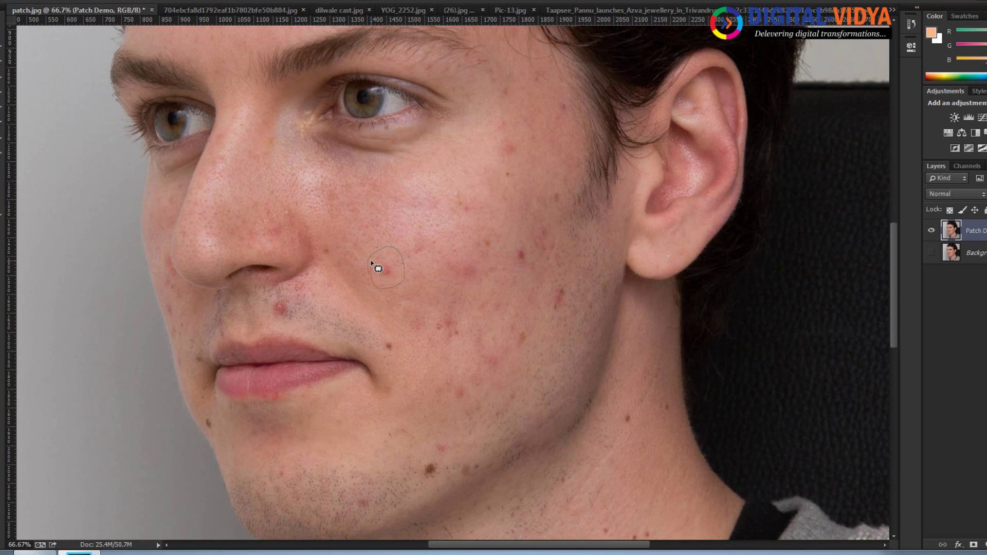
mouse_move(405, 273)
mouse_down()
mouse_move(361, 254)
mouse_move(382, 288)
mouse_up()
drag(387, 274, 377, 214)
drag(390, 234, 407, 204)
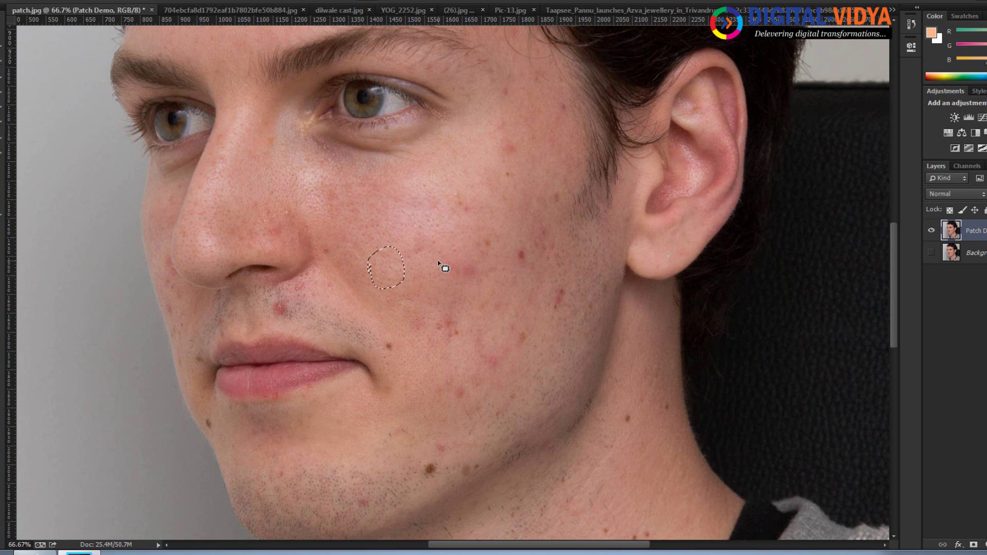
Patch the cheek, chin and above-lip spots with clean neighbouring skin.
mouse_move(433, 261)
mouse_down()
mouse_move(406, 244)
mouse_move(423, 225)
mouse_move(454, 234)
mouse_move(501, 259)
mouse_move(500, 282)
mouse_move(459, 286)
mouse_move(432, 263)
mouse_move(442, 286)
mouse_move(430, 311)
mouse_move(391, 283)
mouse_up()
mouse_move(498, 165)
mouse_down()
mouse_move(487, 121)
mouse_move(509, 110)
mouse_move(523, 190)
mouse_move(512, 198)
mouse_move(500, 159)
mouse_move(482, 192)
mouse_up()
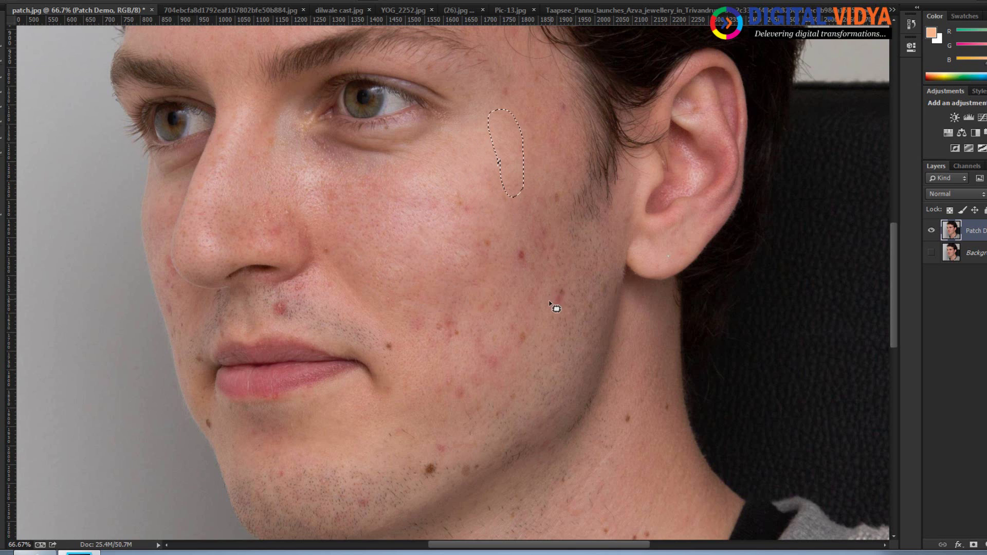
mouse_move(554, 307)
mouse_down()
mouse_move(556, 274)
mouse_move(572, 275)
mouse_move(575, 297)
mouse_move(550, 322)
mouse_move(553, 284)
mouse_move(500, 284)
mouse_move(512, 230)
mouse_move(533, 265)
mouse_move(520, 276)
mouse_move(512, 265)
mouse_move(481, 294)
mouse_up()
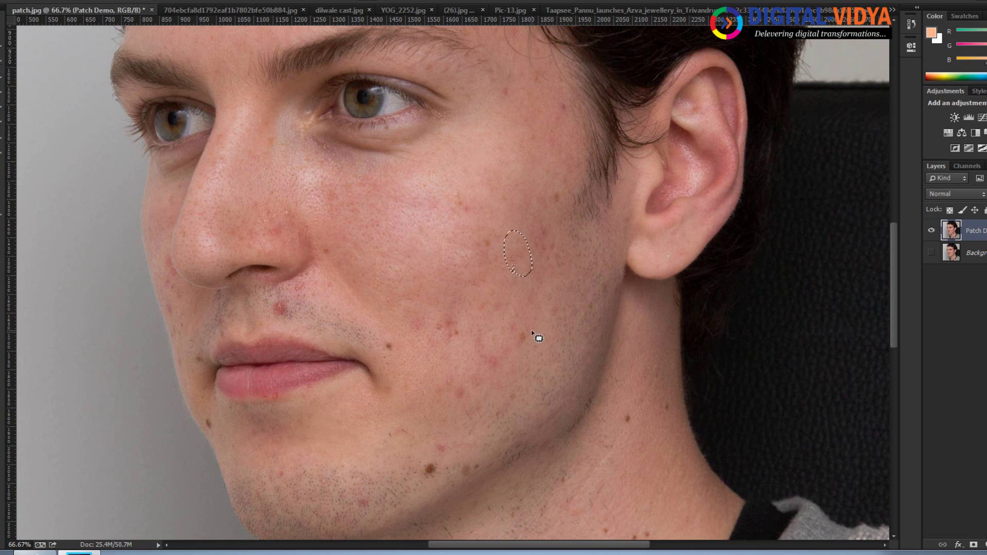
mouse_move(414, 468)
mouse_down()
mouse_move(438, 456)
mouse_move(445, 464)
mouse_move(426, 481)
mouse_move(413, 468)
mouse_move(411, 480)
mouse_move(368, 492)
mouse_up()
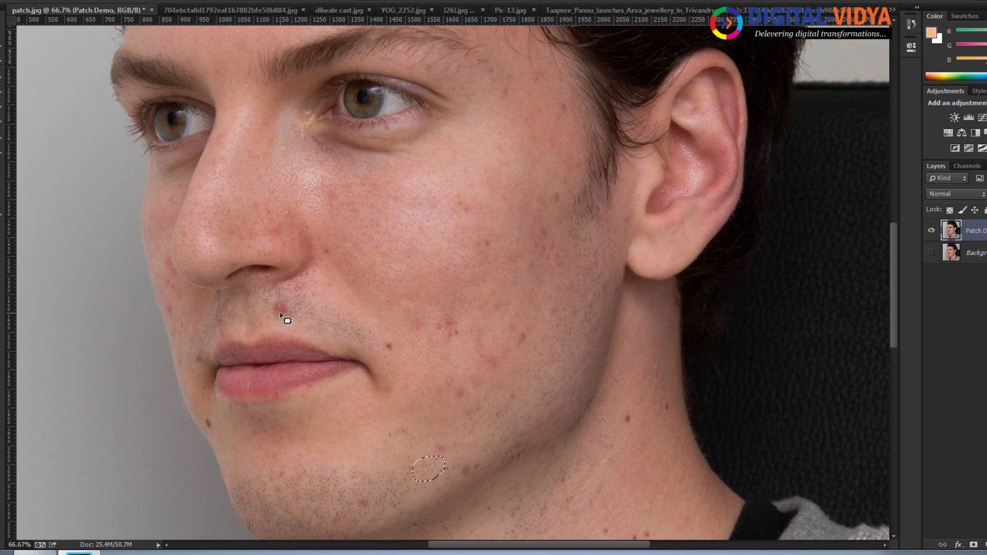
mouse_move(281, 312)
mouse_down()
mouse_move(293, 302)
mouse_move(282, 326)
mouse_move(269, 303)
mouse_move(324, 324)
mouse_move(358, 307)
mouse_up()
key(ctrl+d)
Patch the remaining lower-cheek spots one by one, deselecting after each.
mouse_move(530, 344)
mouse_down()
mouse_move(490, 325)
mouse_move(531, 345)
mouse_move(524, 333)
mouse_up()
drag(532, 217, 531, 213)
key(ctrl+d)
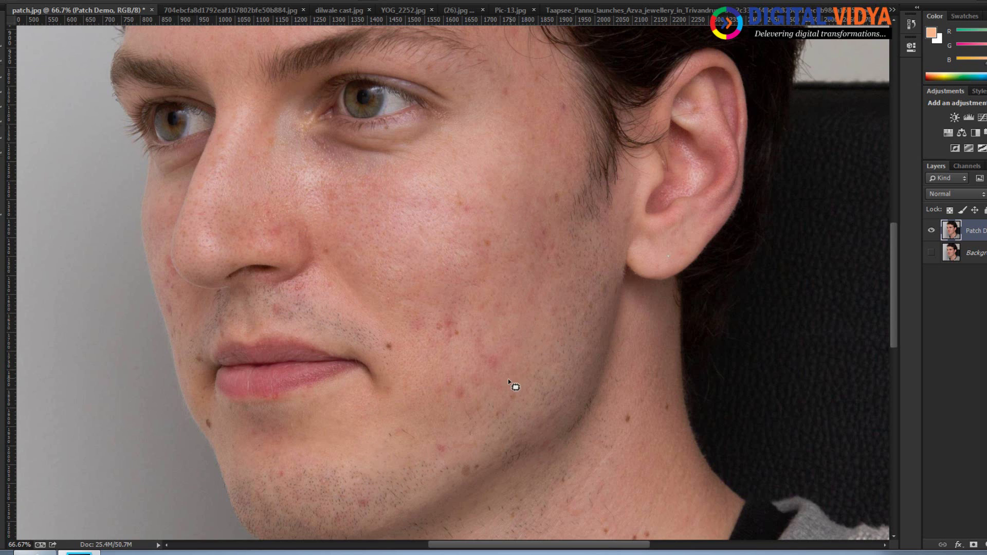
mouse_move(471, 363)
mouse_down()
mouse_move(483, 332)
mouse_move(508, 350)
mouse_move(499, 374)
mouse_move(521, 211)
mouse_move(507, 166)
mouse_up()
key(ctrl+d)
mouse_move(451, 386)
mouse_down()
mouse_move(498, 371)
mouse_move(467, 403)
mouse_move(453, 390)
mouse_up()
mouse_move(472, 393)
mouse_down()
mouse_move(562, 373)
mouse_move(527, 332)
mouse_up()
key(ctrl+d)
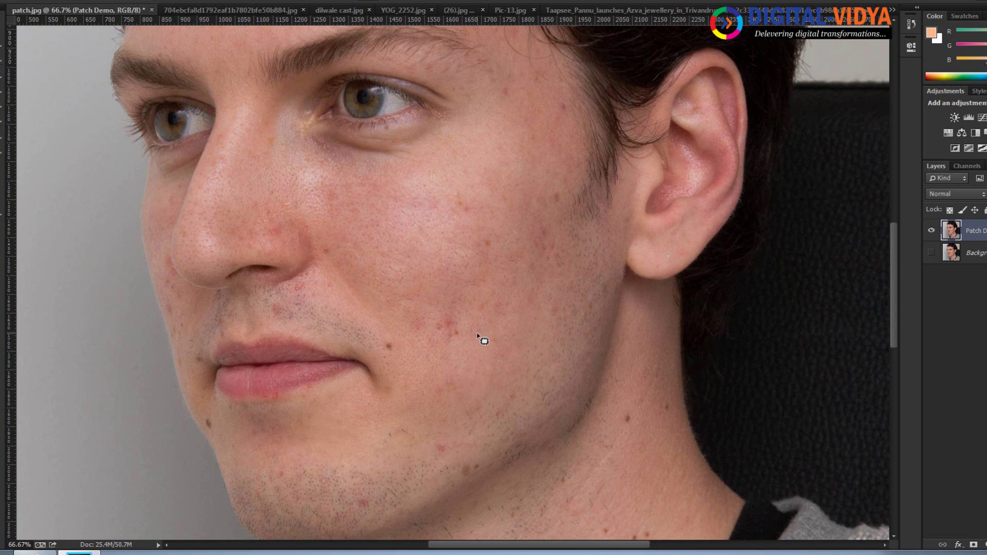
mouse_move(444, 352)
mouse_down()
mouse_move(428, 318)
mouse_move(468, 299)
mouse_move(476, 321)
mouse_move(451, 358)
mouse_move(386, 282)
mouse_up()
key(ctrl+d)
Apply Brightness/Contrast with brightness 20 and contrast 10.
click(144, 1)
mouse_move(42, 1)
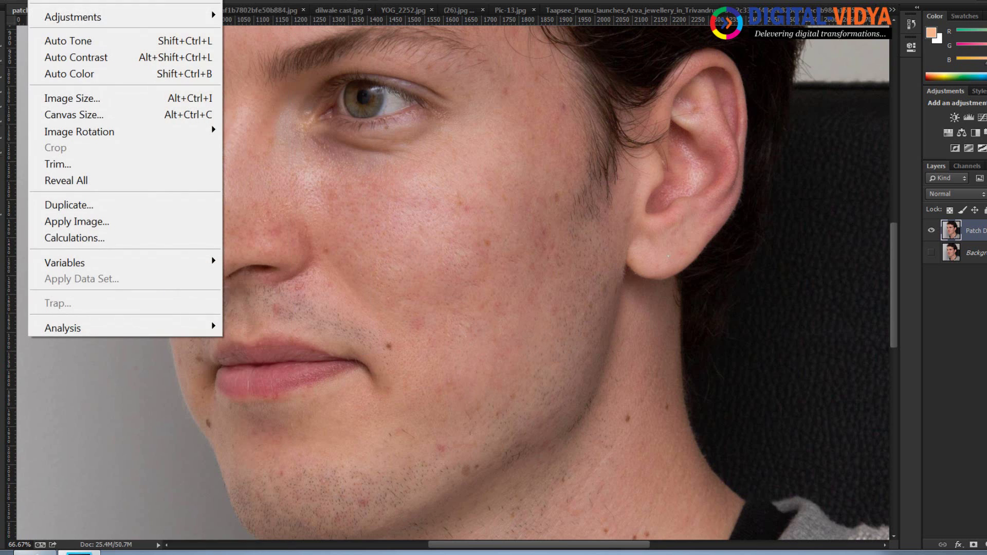
mouse_move(59, 18)
click(259, 14)
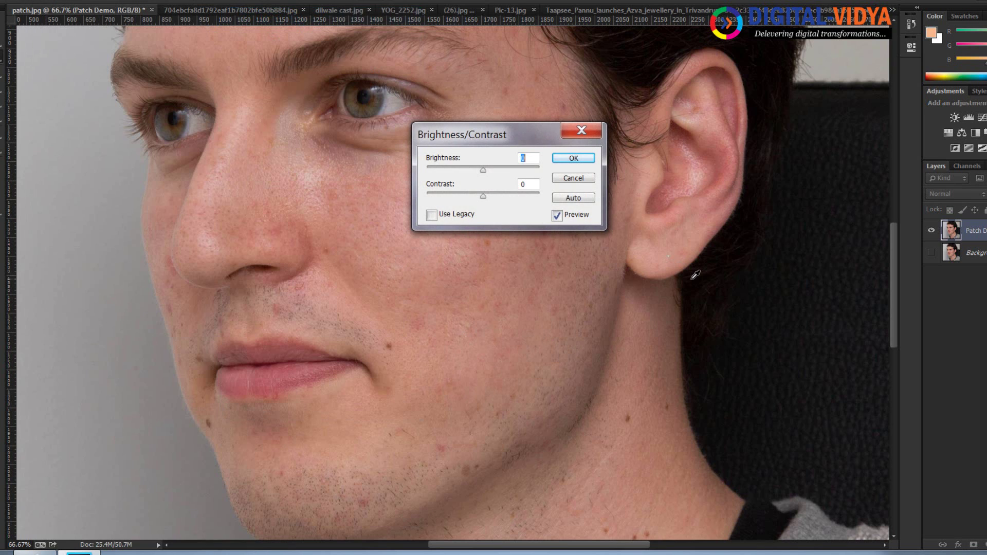
text(201)
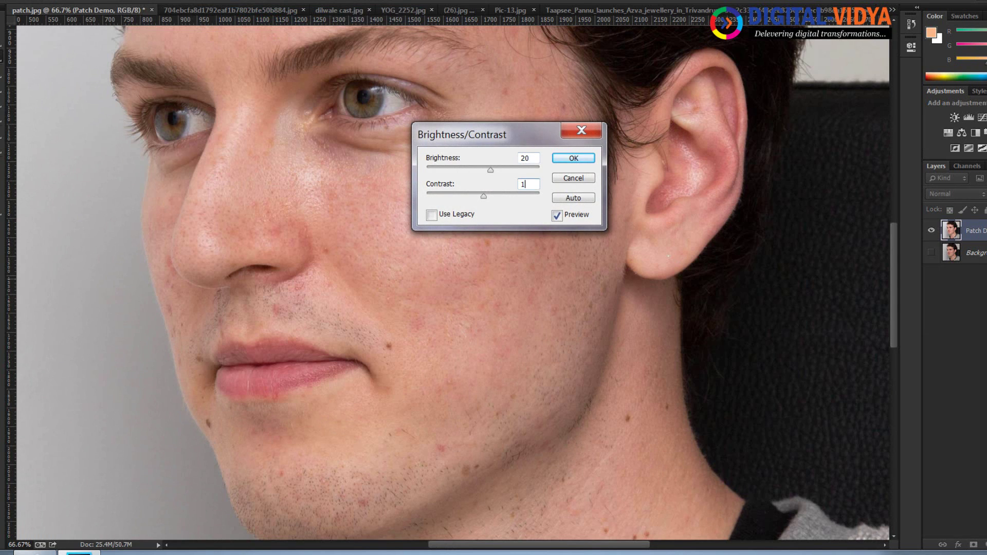
text(0)
key(Return)
Apply Smart Blur with radius 3, threshold 25, High quality, Normal mode.
click(247, 1)
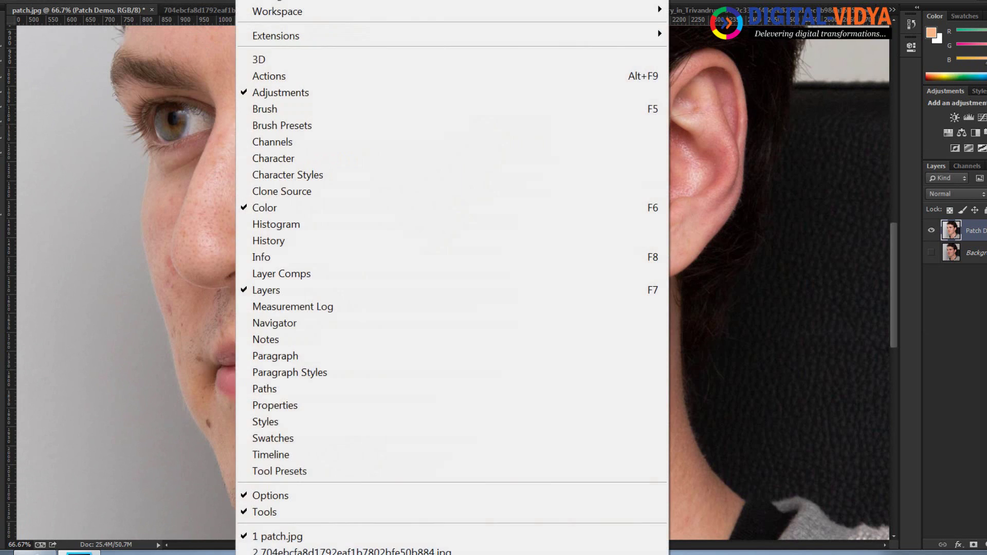
mouse_move(192, 165)
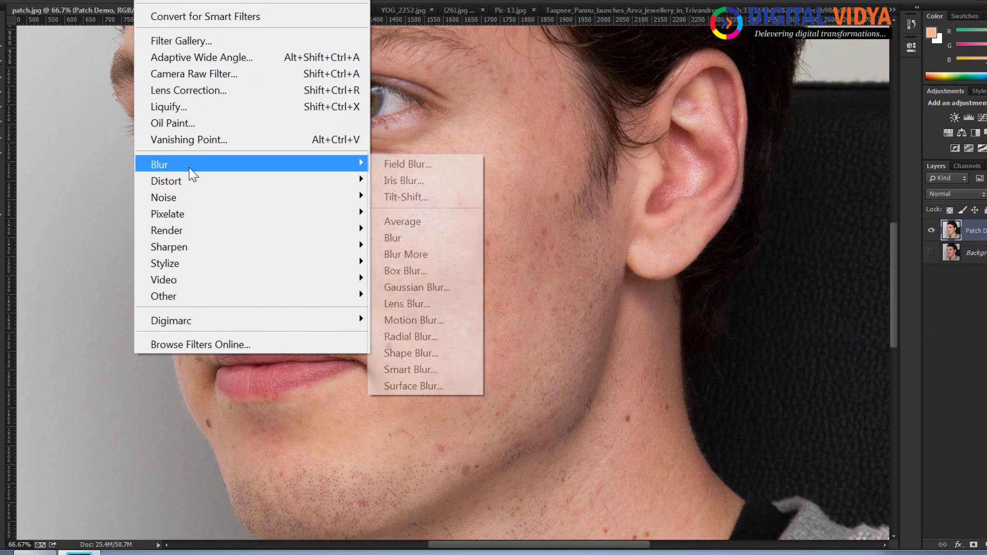
click(419, 370)
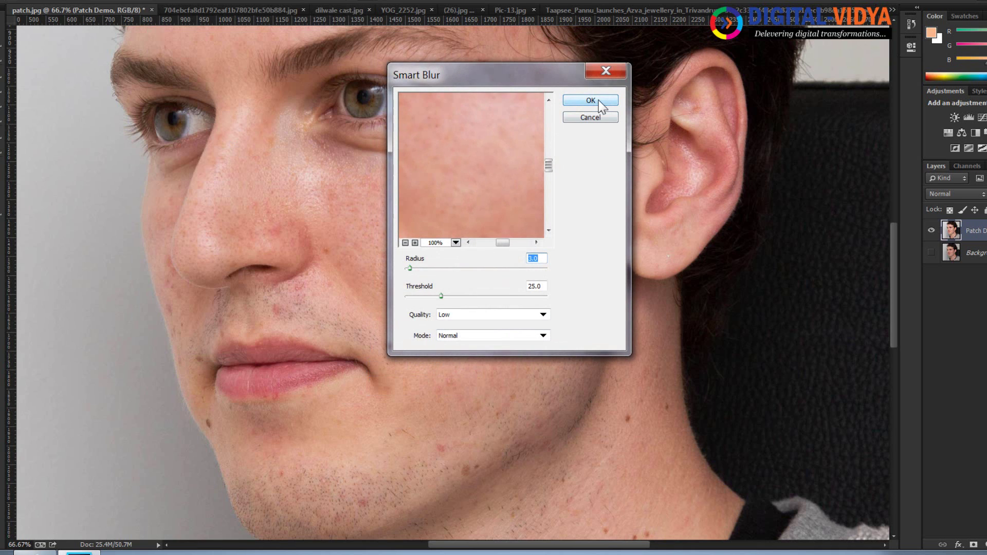
click(498, 313)
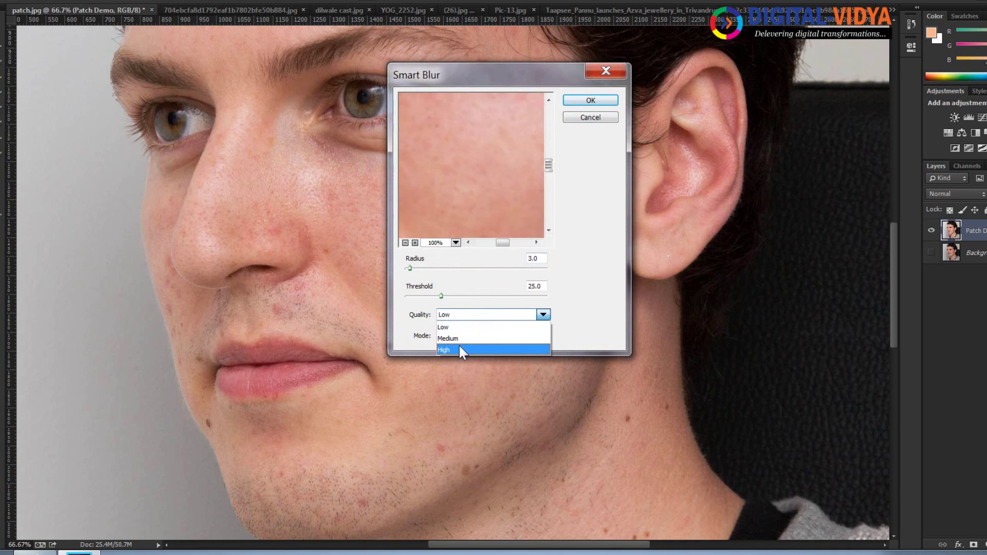
click(459, 344)
click(474, 335)
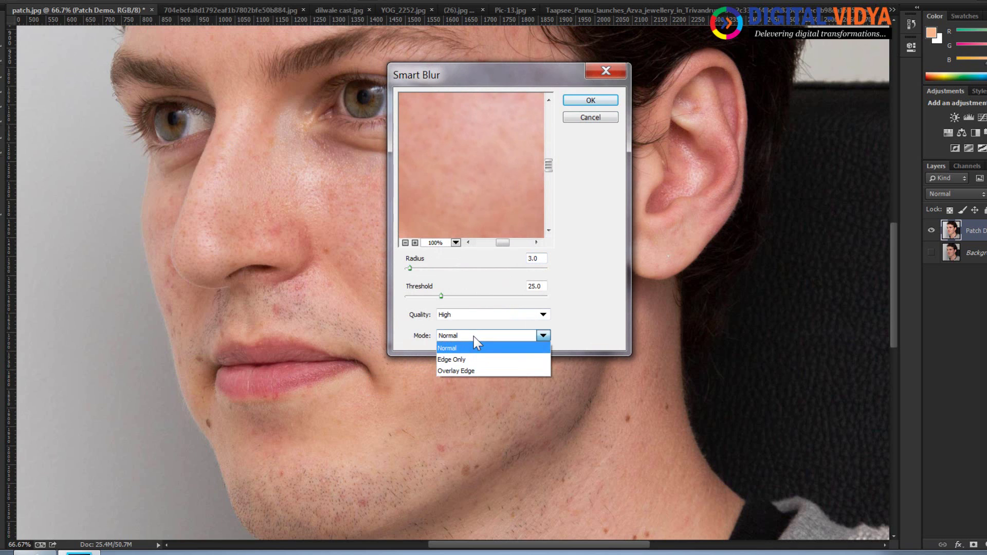
click(453, 346)
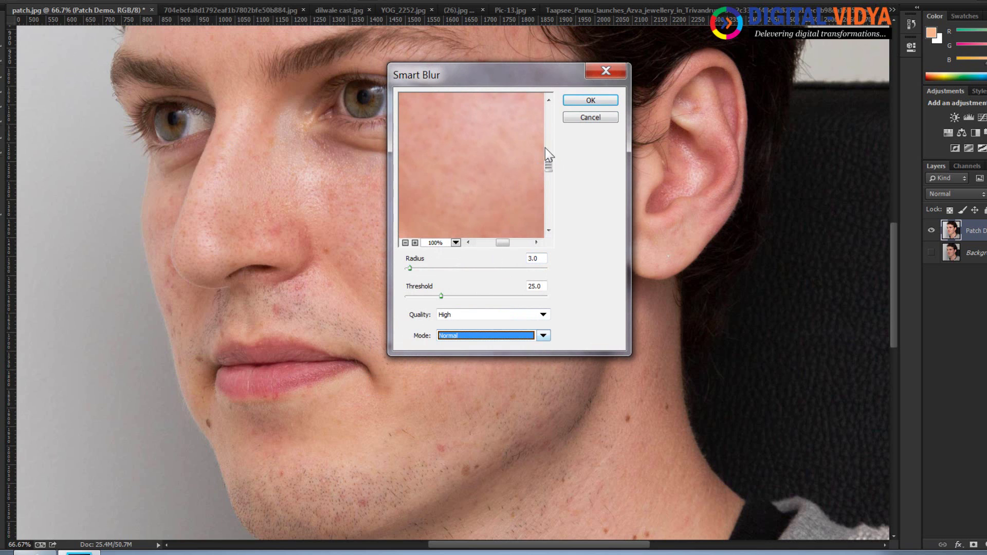
click(577, 101)
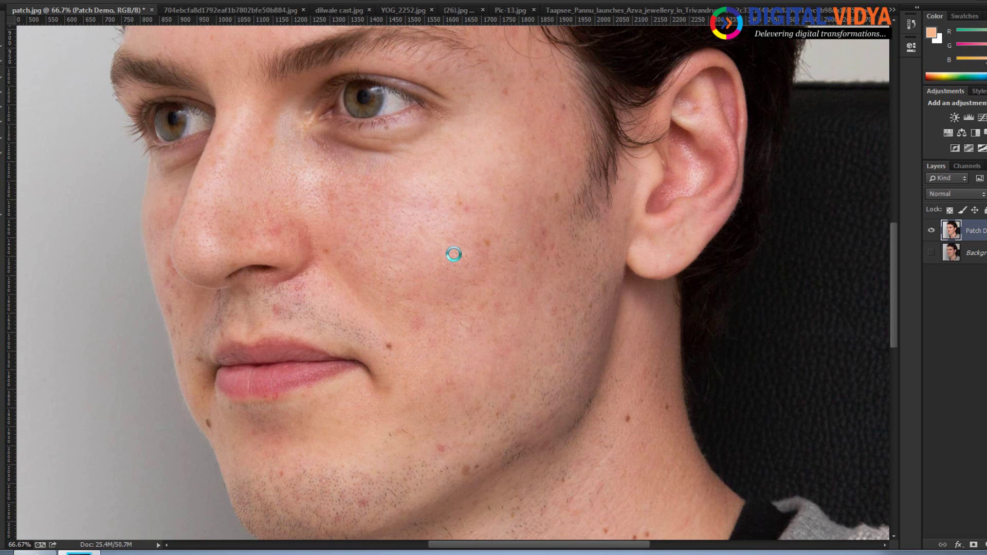
Fit the photo on screen, show Background, and toggle Patch Demo, leaving it hidden.
key(j)
key(ctrl+minus)
key(ctrl+minus)
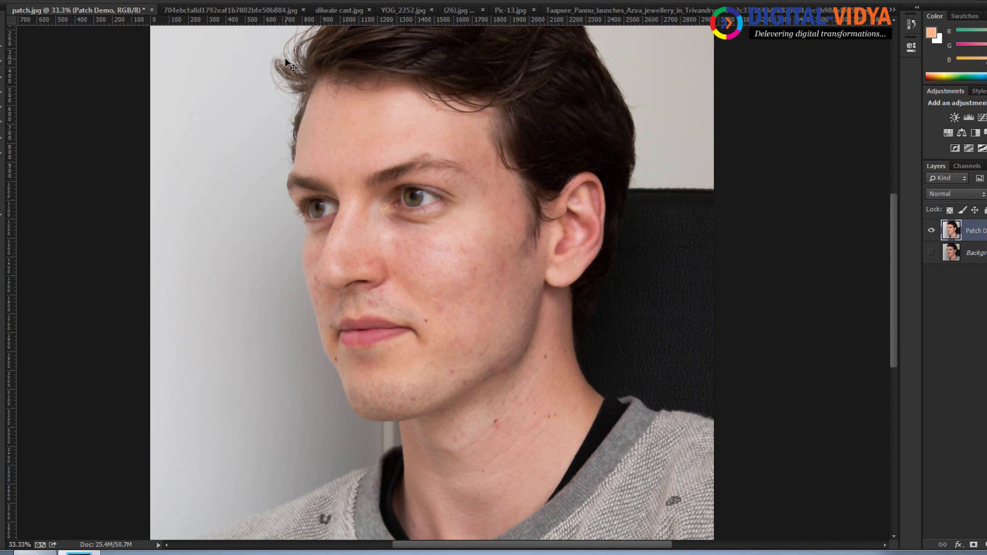
key(ctrl+0)
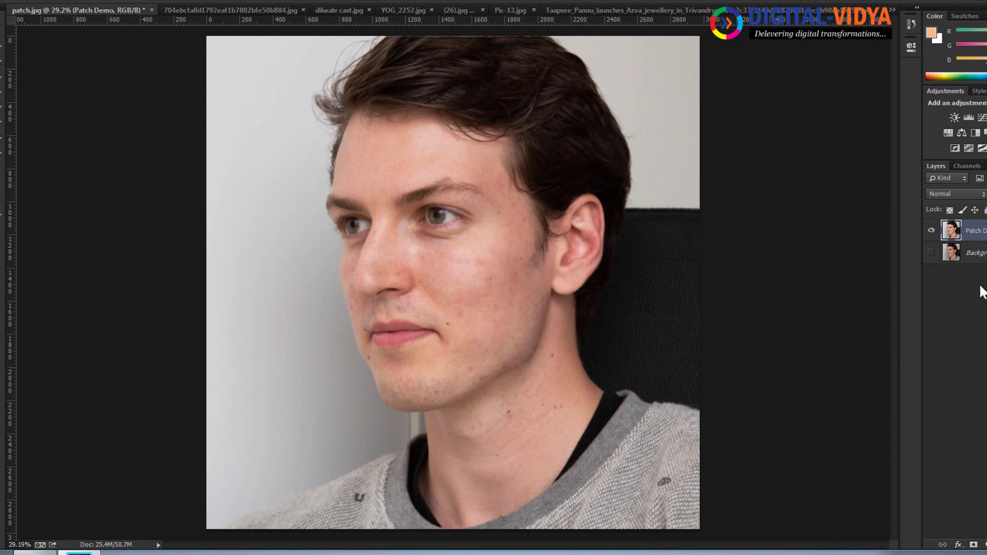
click(931, 252)
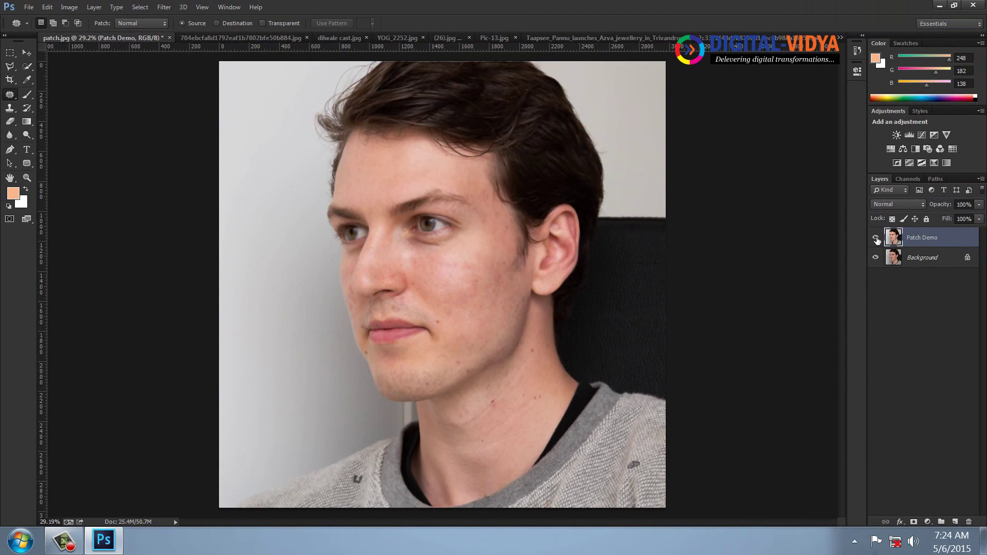
click(875, 238)
click(876, 238)
click(876, 238)
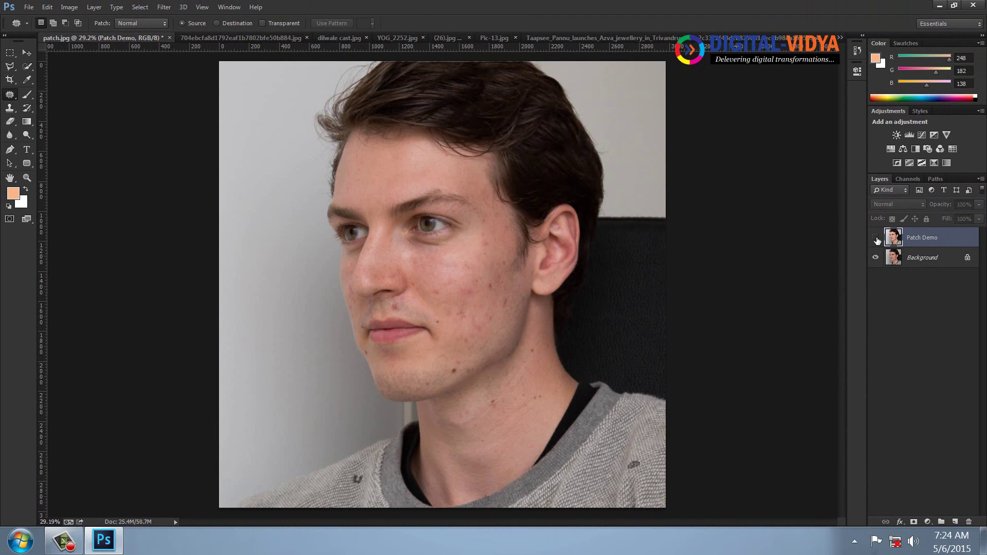
click(876, 238)
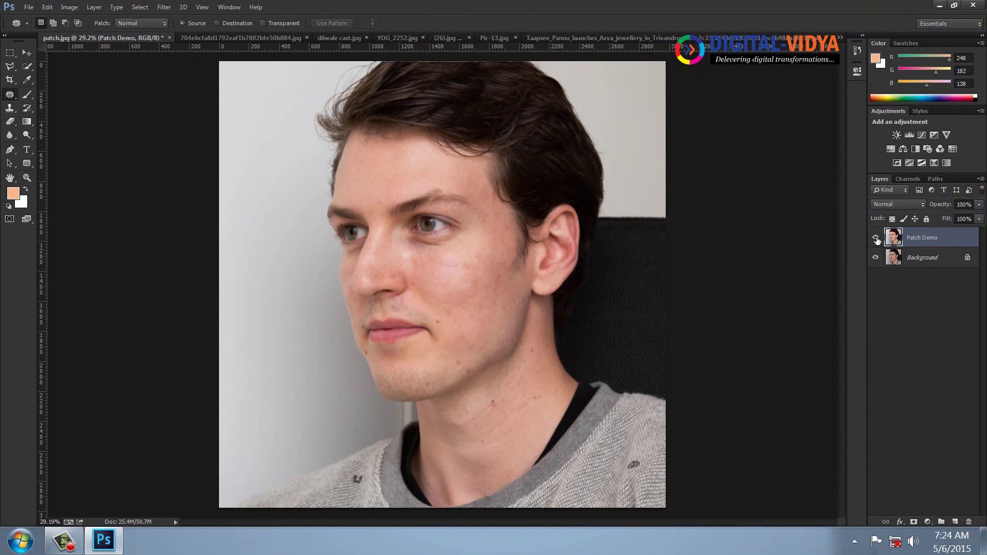
click(875, 238)
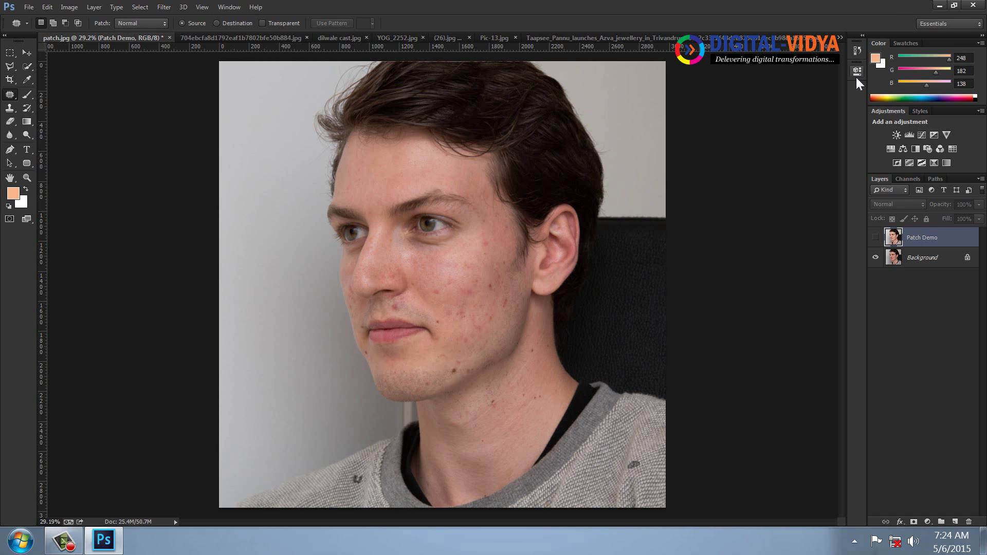
Close patch.jpg without saving and fit the grassy hill photo on screen.
key(ctrl+w)
click(495, 206)
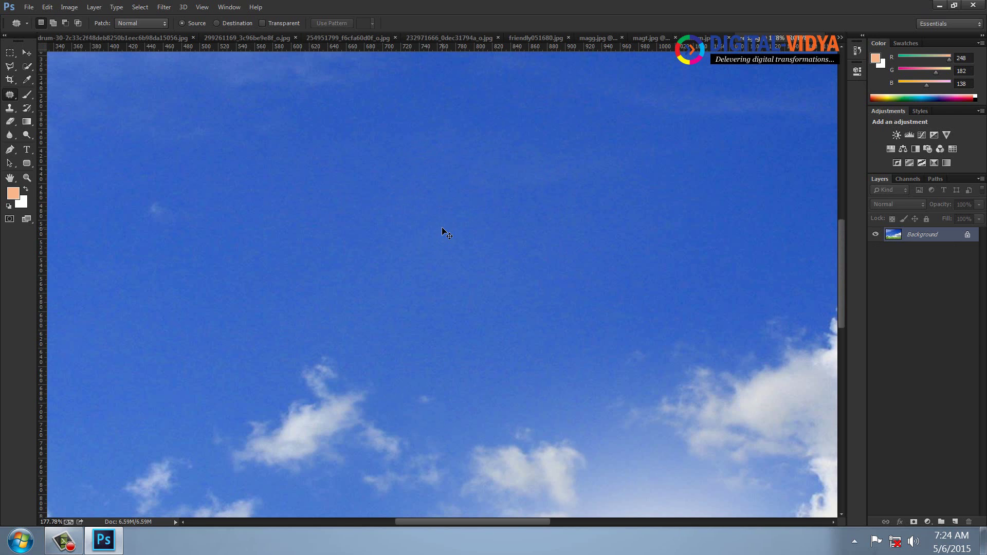
key(ctrl+0)
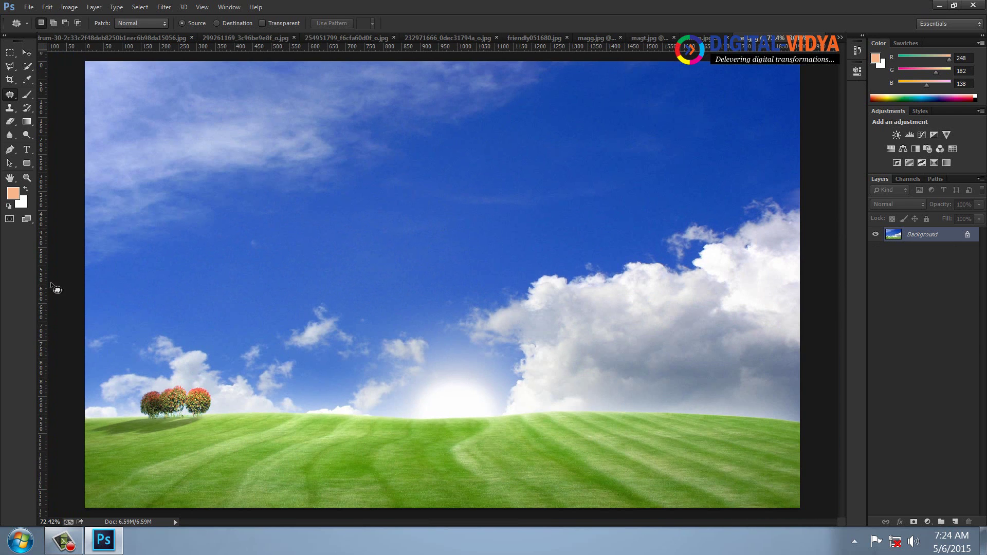
click(26, 178)
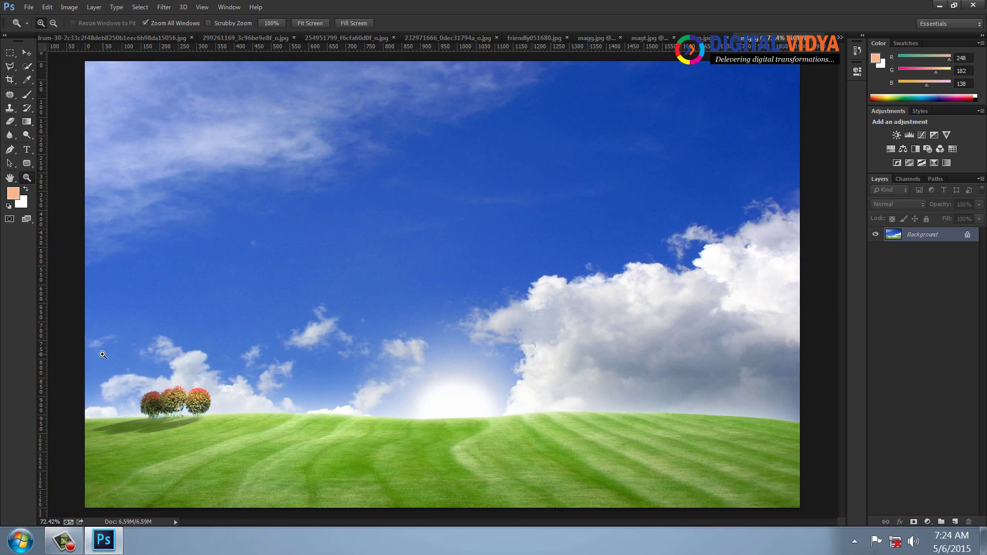
Lasso the trees and patch them with the sky area to the right.
click(11, 67)
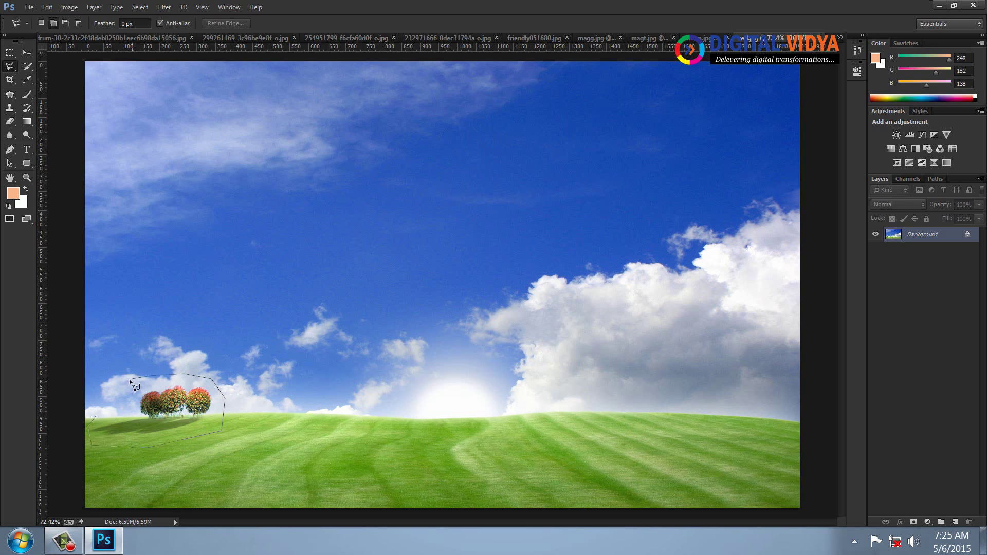
click(96, 414)
click(11, 96)
drag(216, 419, 622, 414)
drag(622, 414, 623, 416)
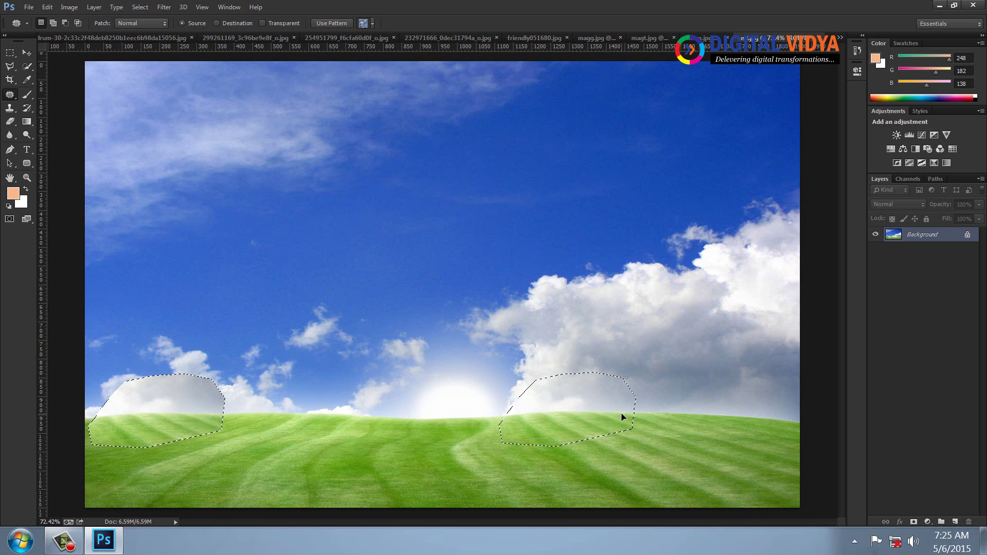
click(635, 344)
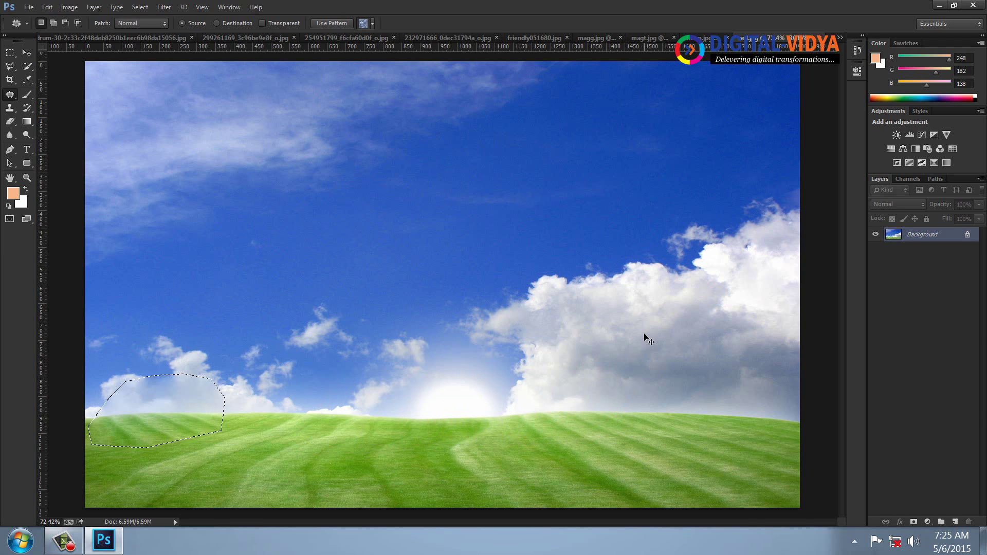
Redo the tree patch from the clean area on the right, then close red.jpg unsaved.
key(ctrl+minus)
key(ctrl+minus)
key(ctrl+minus)
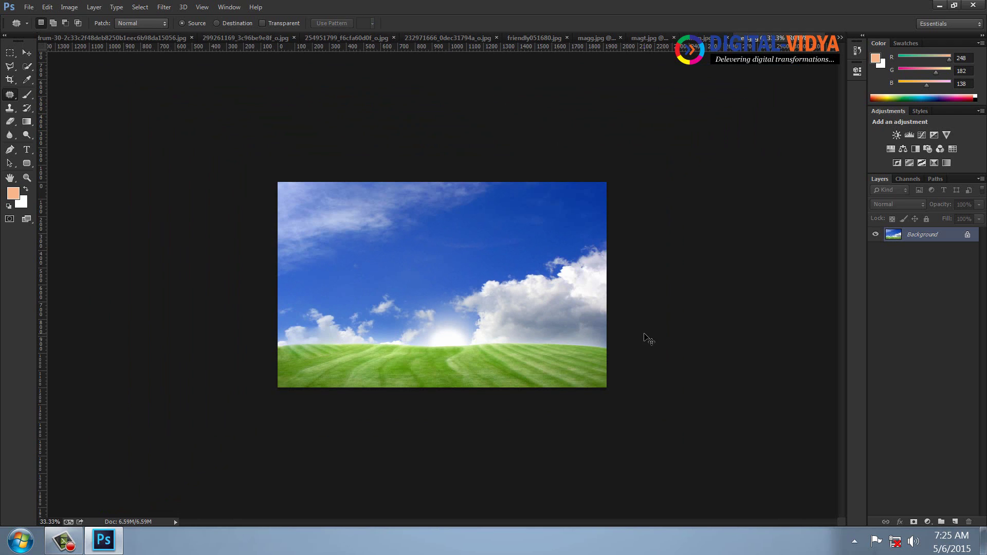
key(ctrl+z)
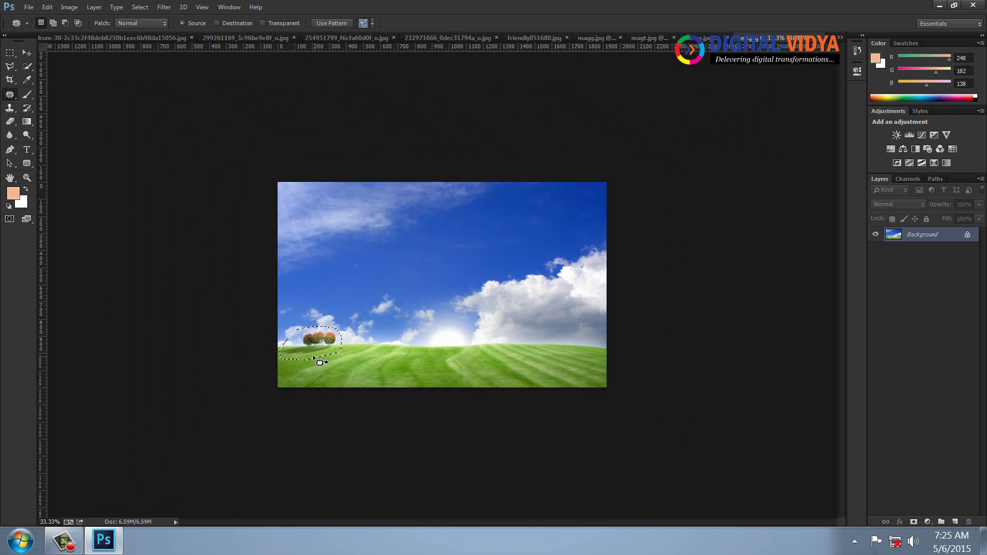
drag(322, 352, 488, 351)
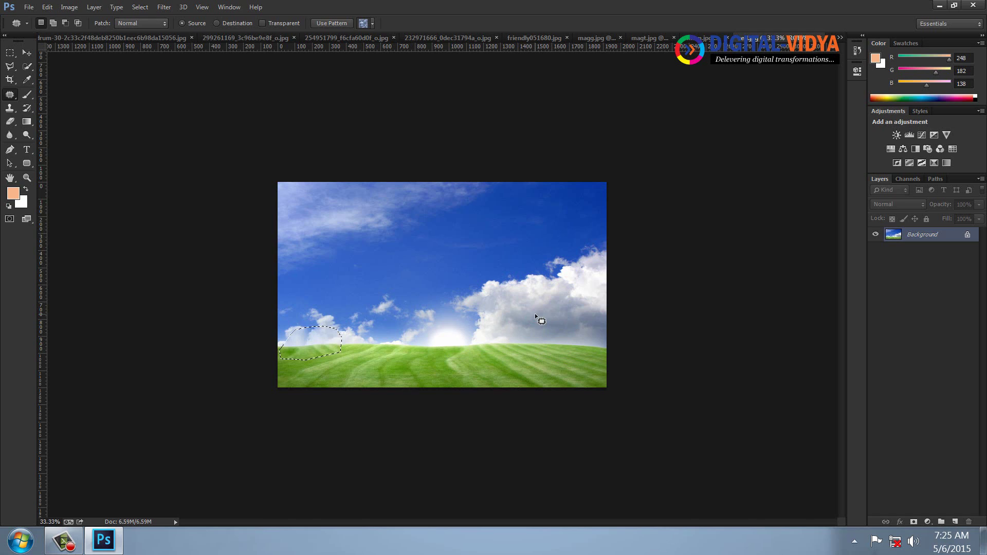
key(ctrl+d)
key(ctrl+w)
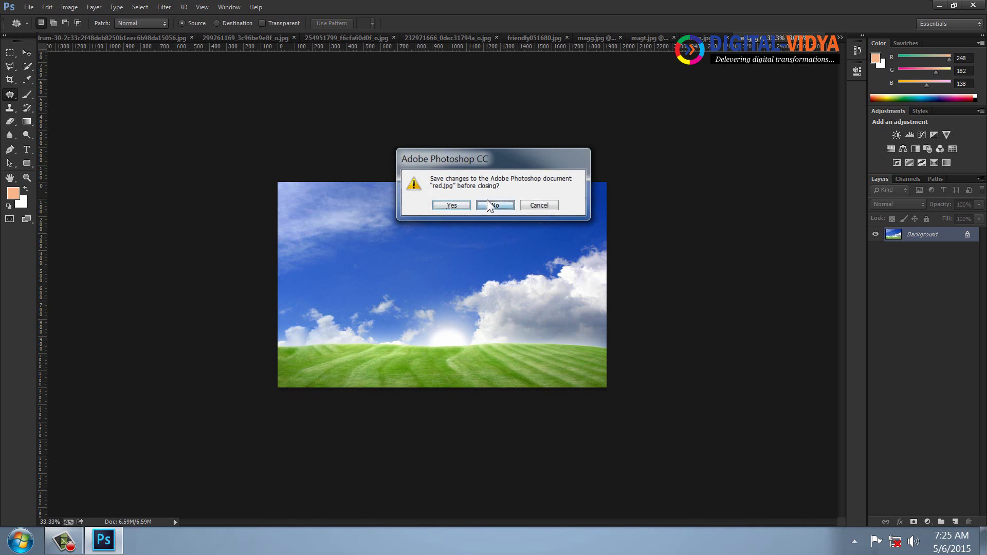
click(487, 204)
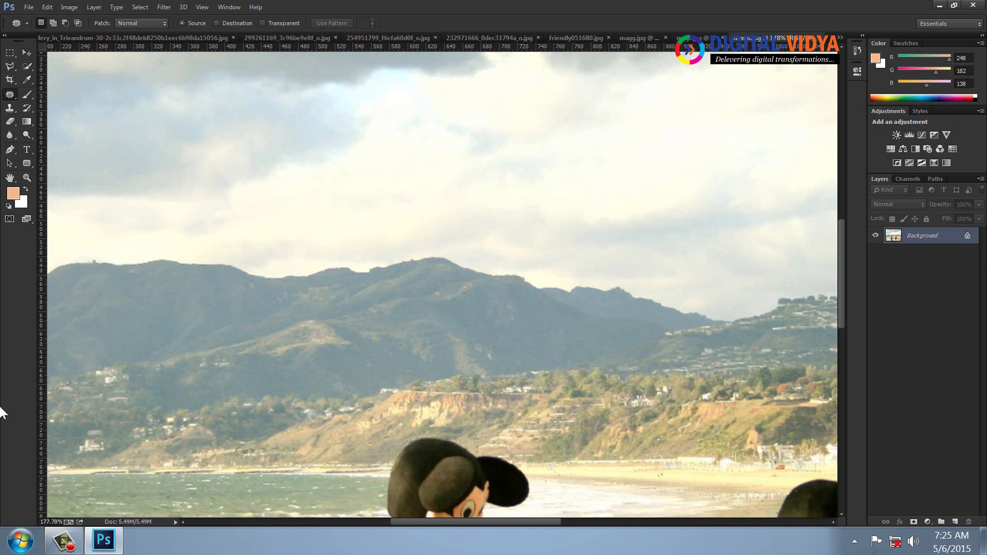
Patch a rectangle around the Mickey figure with the area to its left, then close mmm.jpg unsaved.
key(ctrl+0)
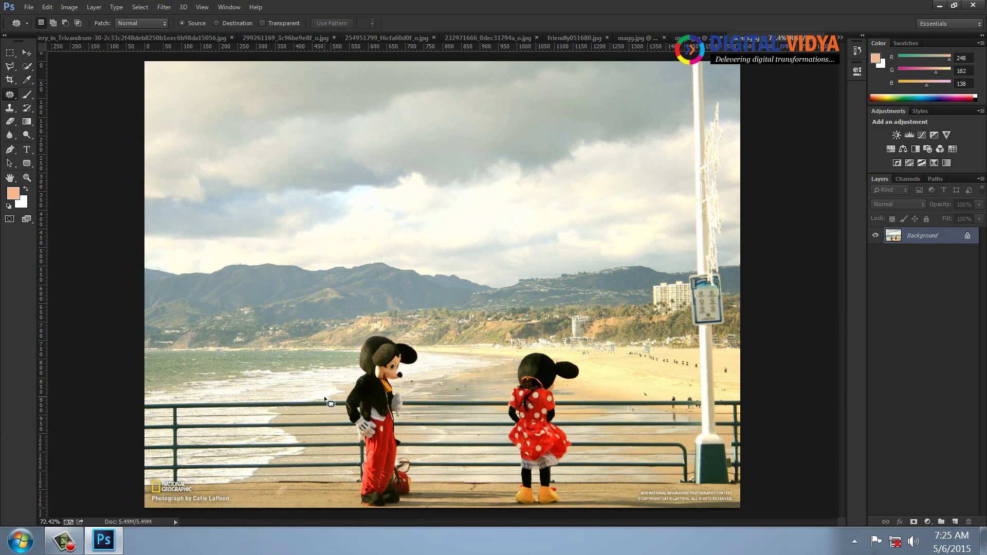
click(10, 53)
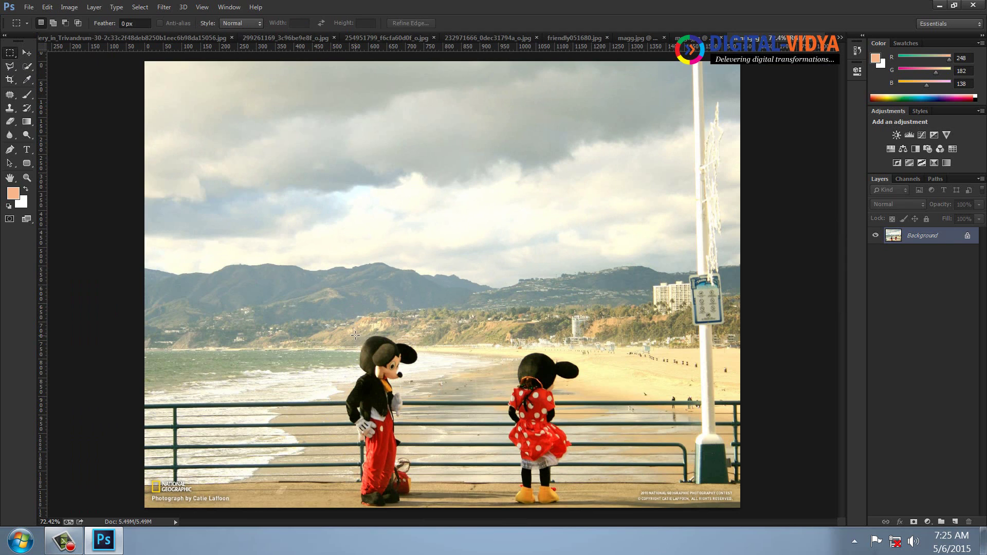
drag(355, 333, 445, 508)
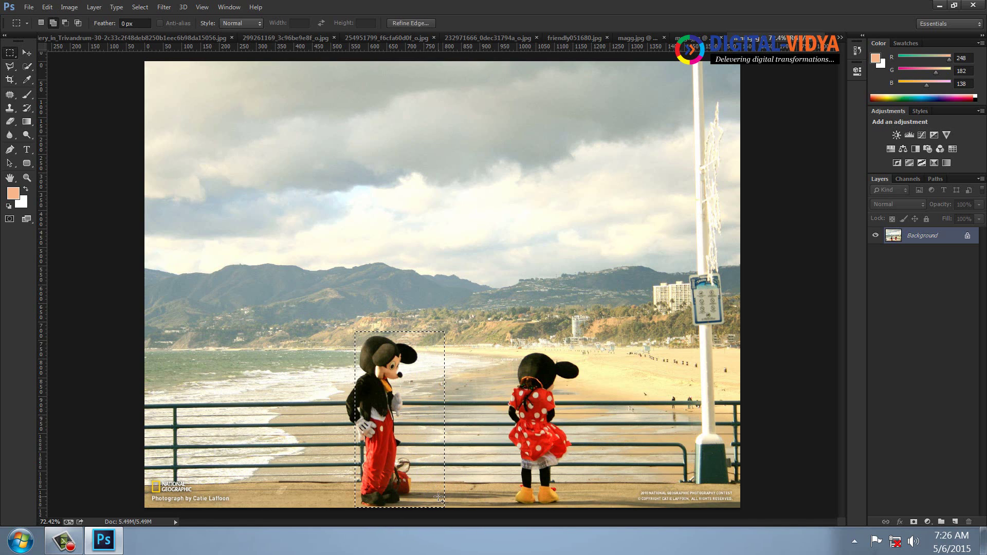
key(shift+Left)
key(shift+Left)
key(shift+Left)
key(shift+Left)
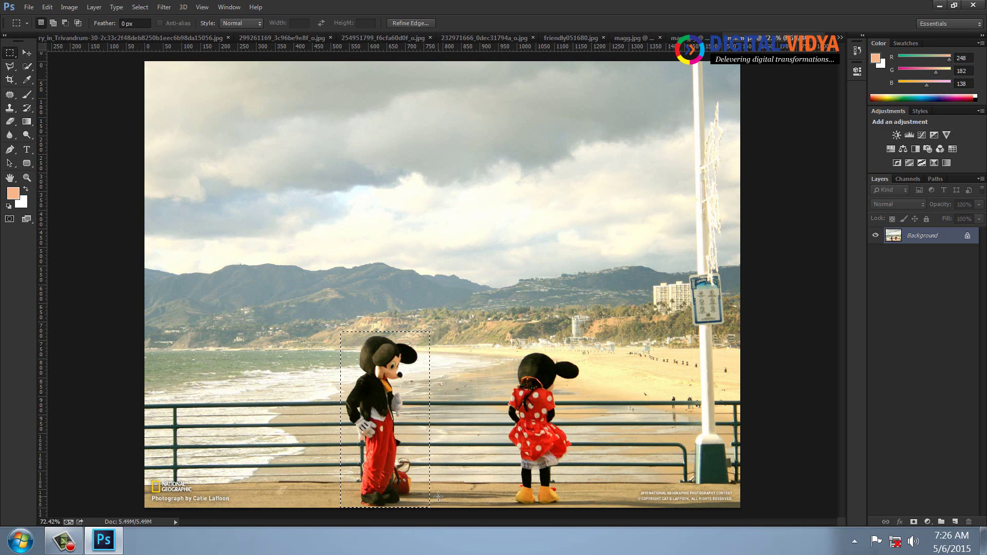
click(10, 95)
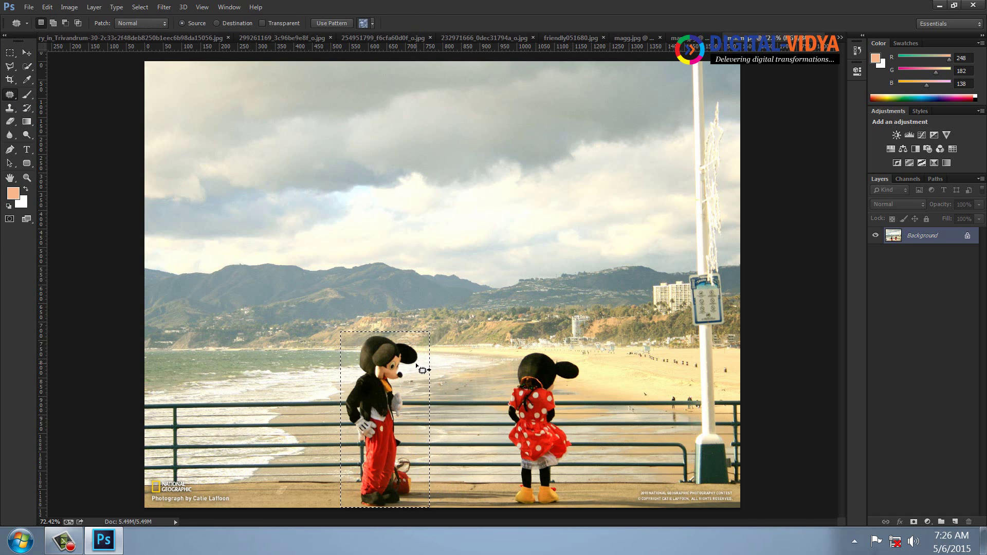
drag(414, 367, 316, 366)
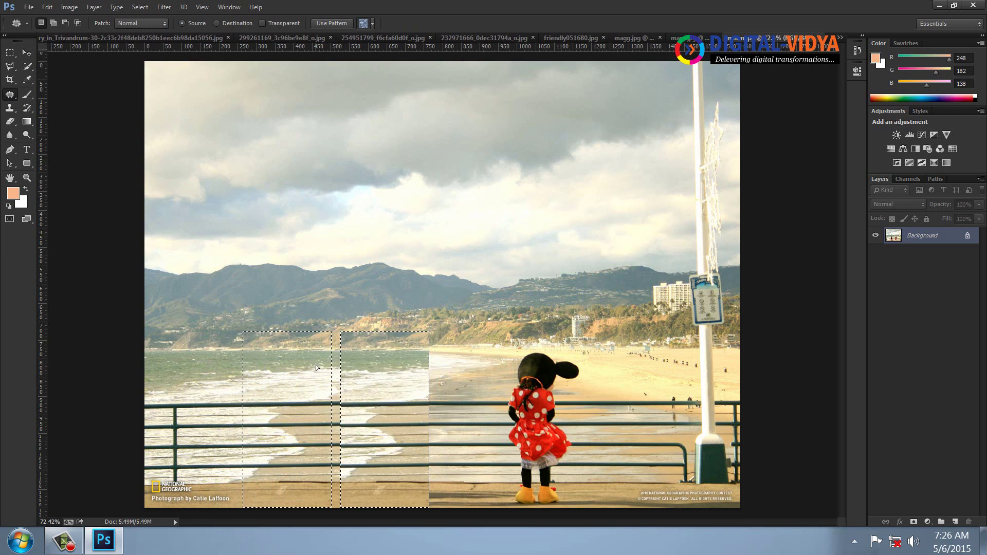
click(346, 260)
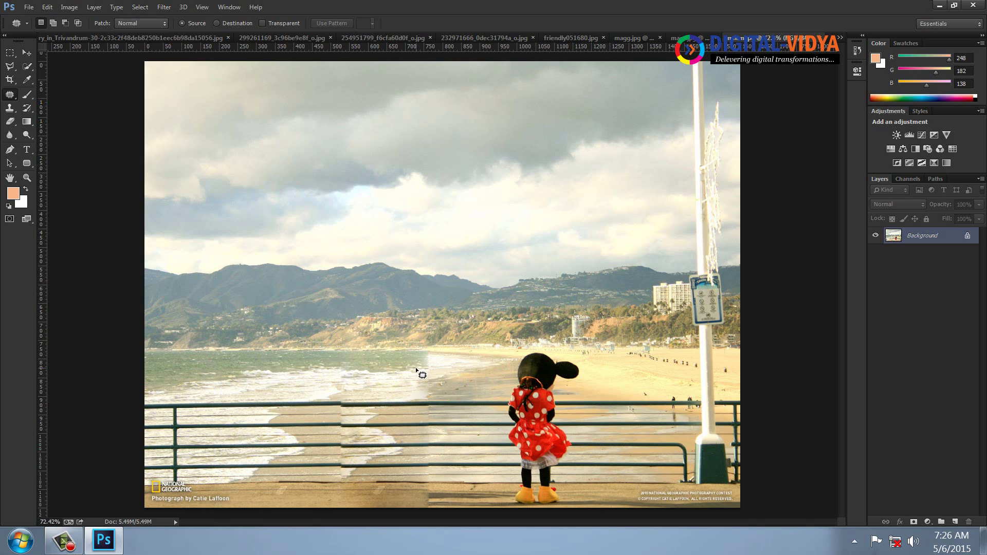
key(ctrl+w)
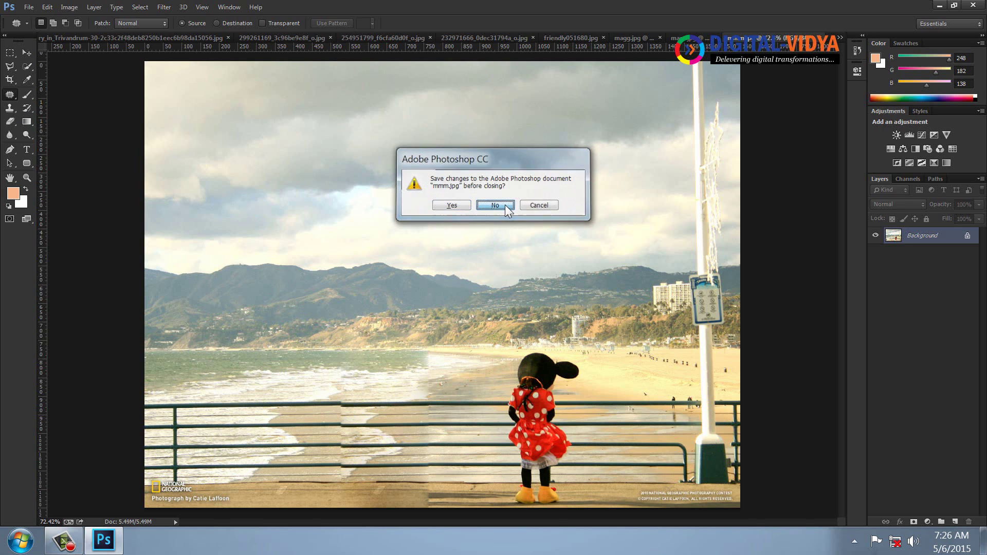
click(505, 205)
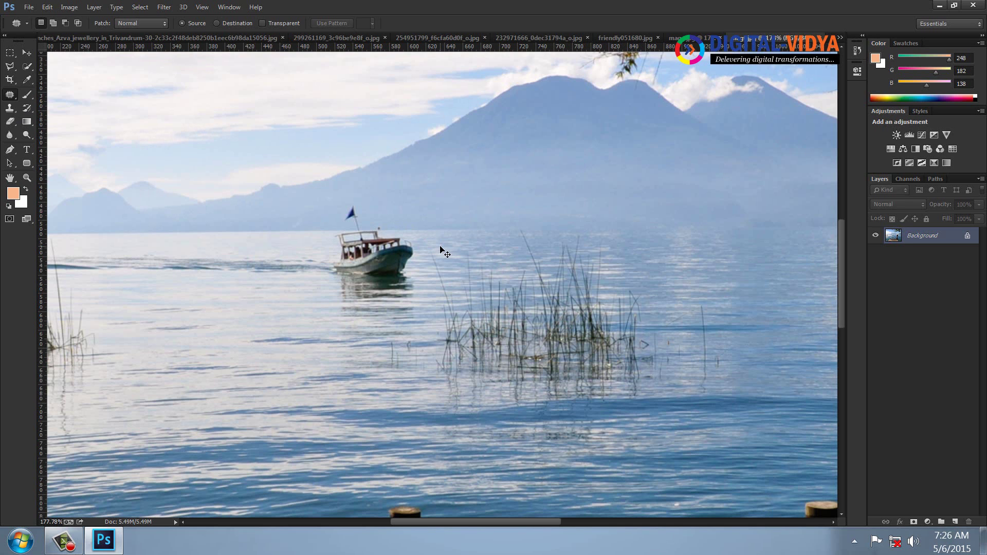
At 100% zoom, outline the boy at the post with the Polygonal Lasso.
key(ctrl+1)
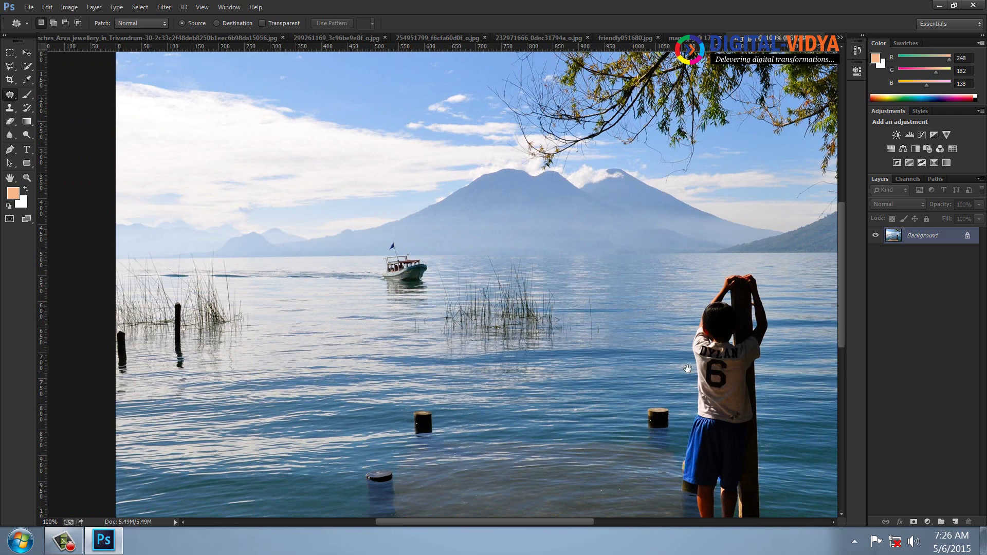
drag(688, 369, 557, 288)
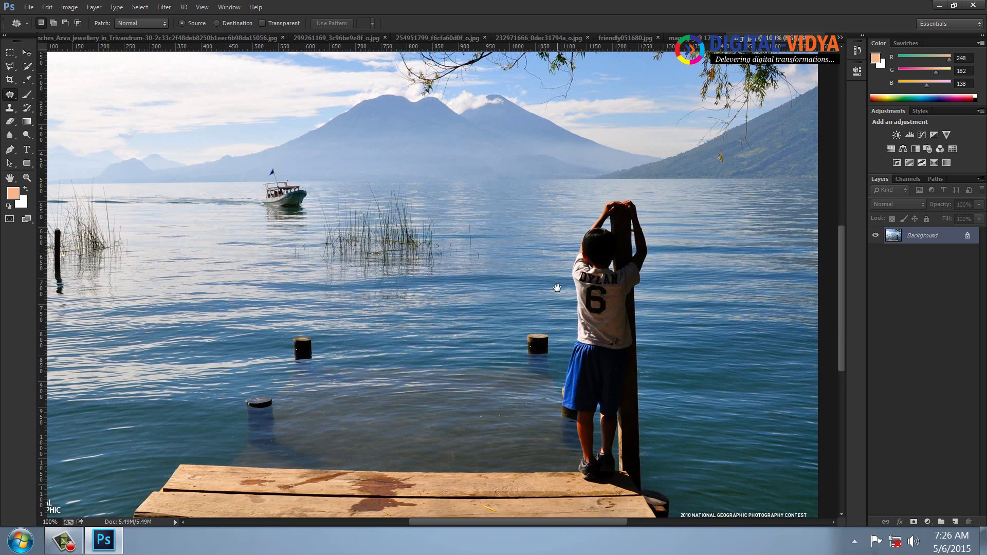
click(10, 66)
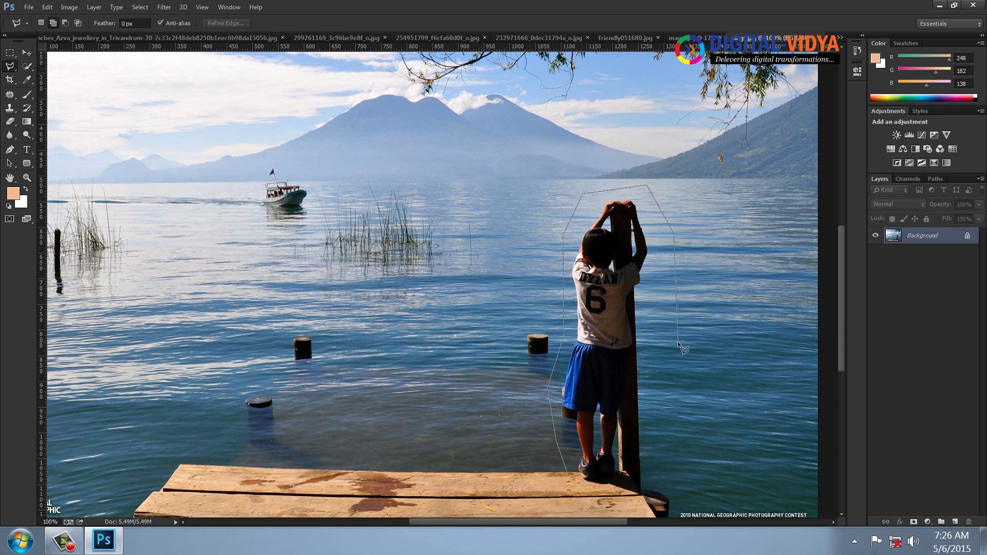
click(671, 480)
click(568, 473)
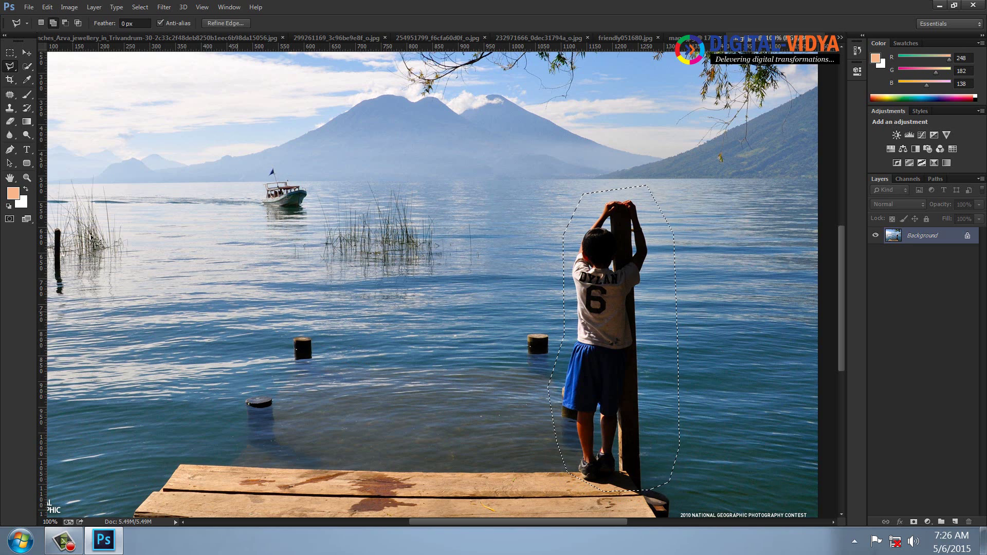
click(10, 79)
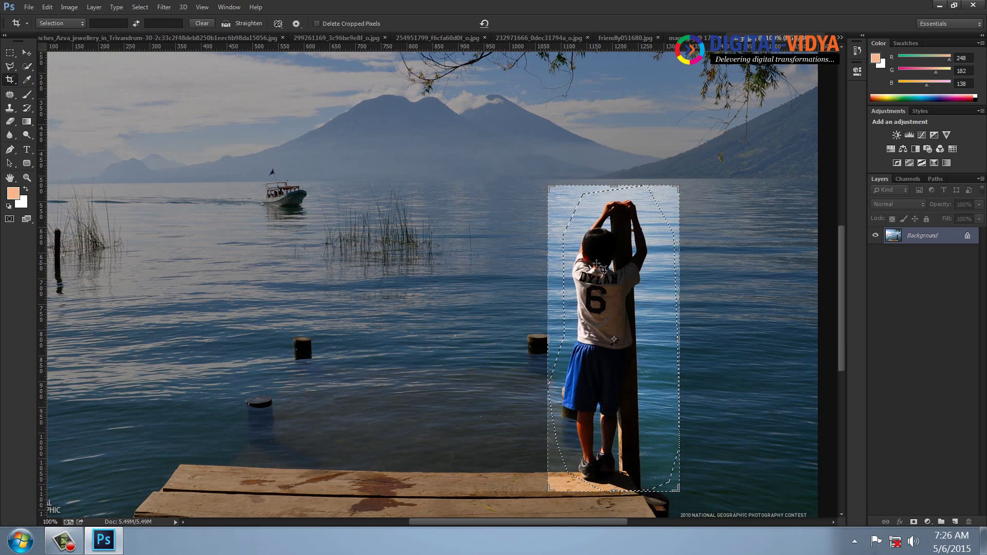
key(Escape)
Patch the boy's area with water and reeds from the left, then deselect.
click(10, 95)
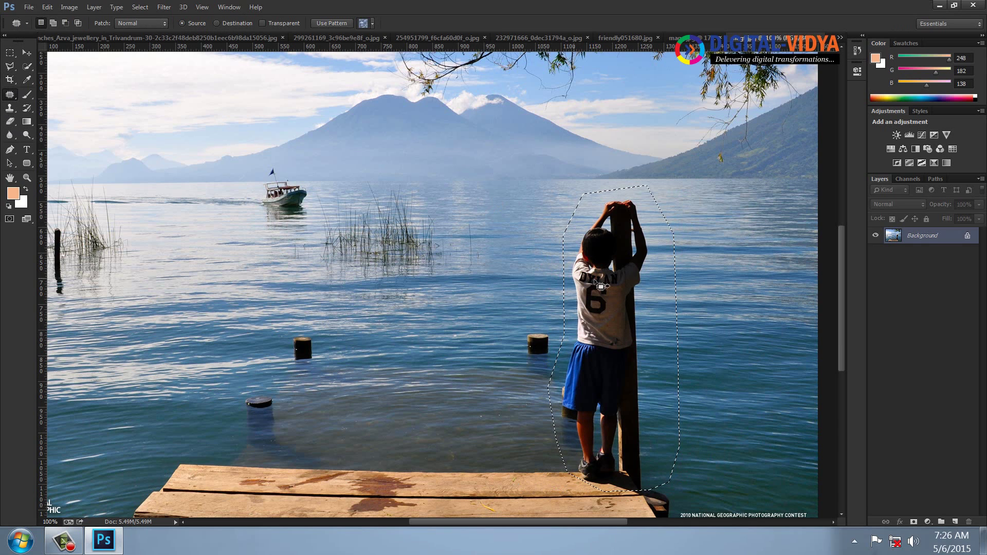
drag(626, 282, 411, 277)
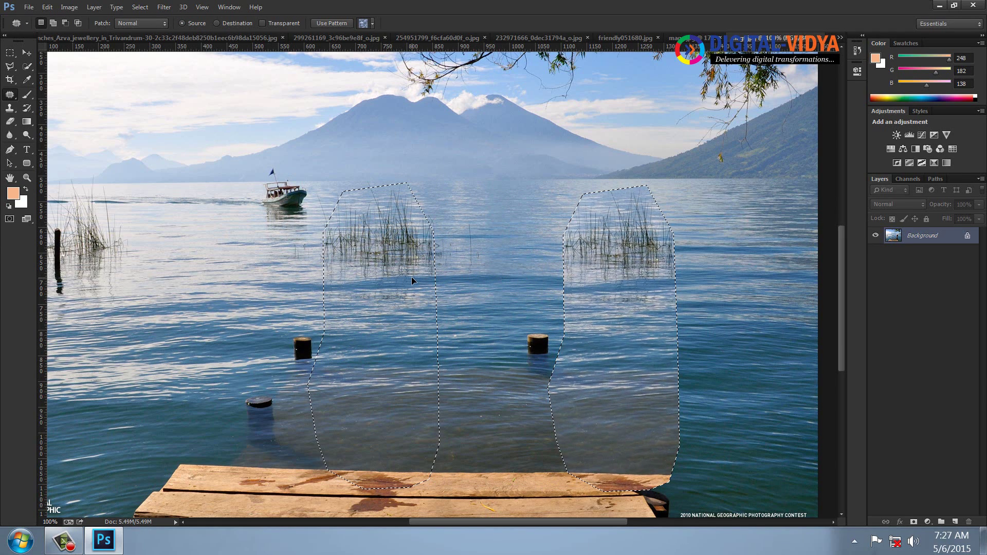
drag(411, 278, 413, 292)
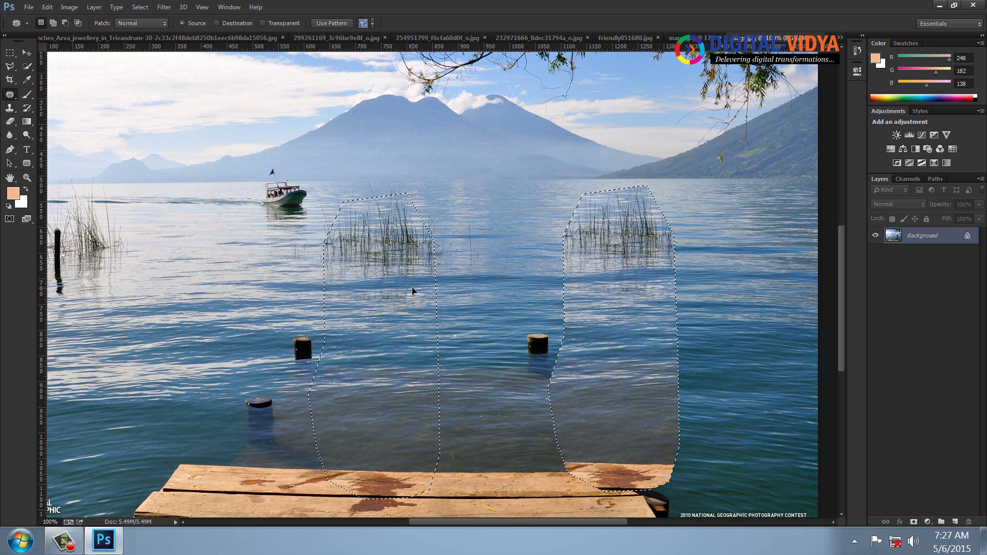
drag(413, 288, 413, 288)
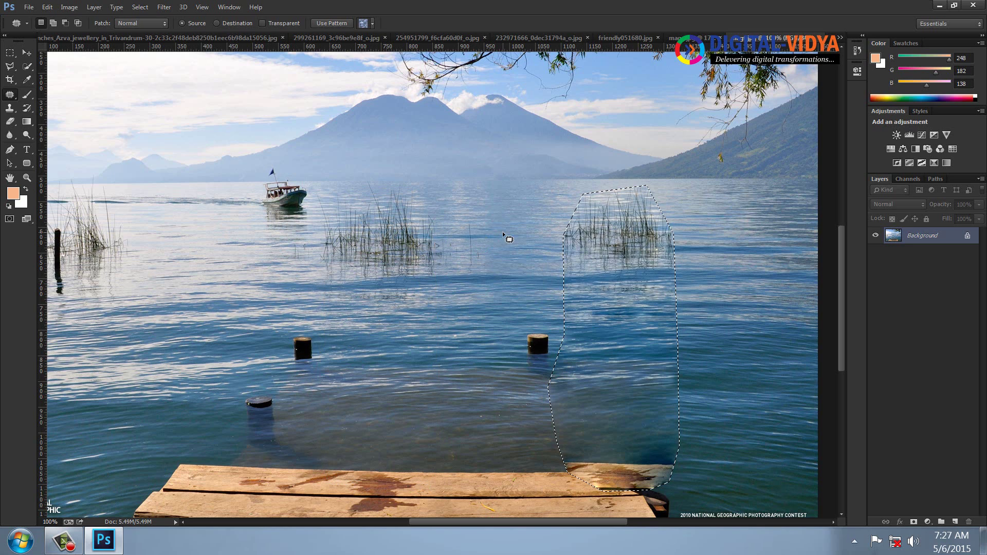
key(ctrl+d)
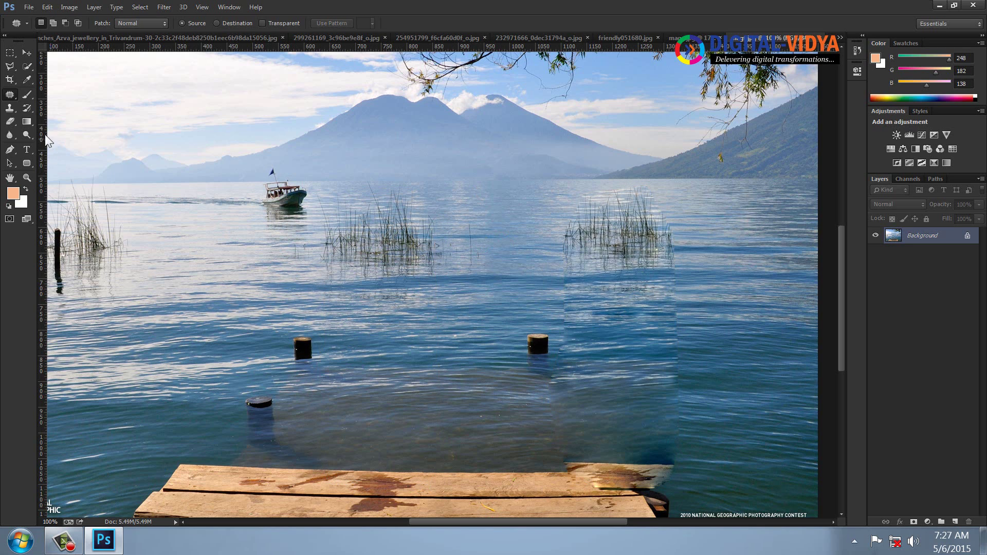
With the Clone Stamp, sample nearby water and paint it down over the patch seam.
click(9, 108)
click(36, 108)
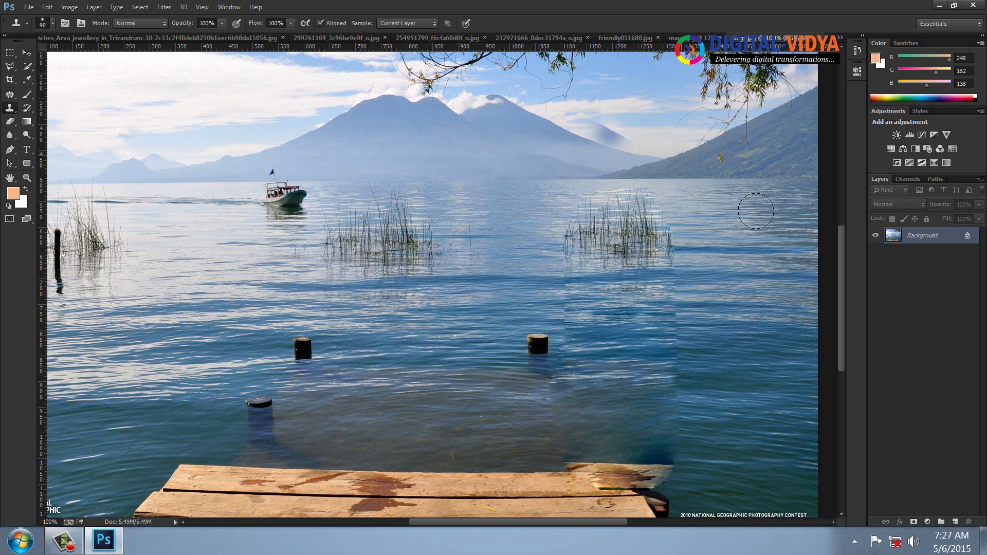
alt+click(707, 269)
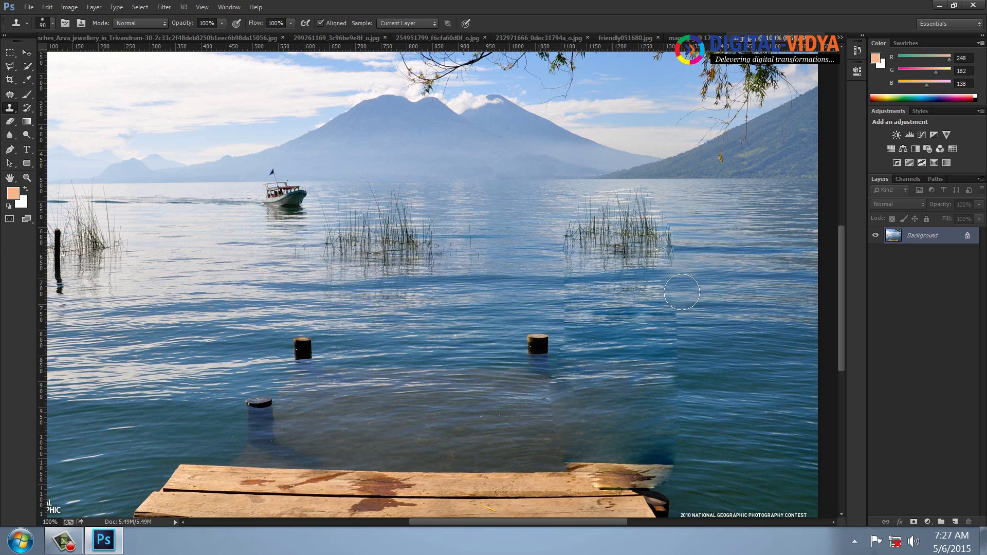
drag(684, 325, 684, 431)
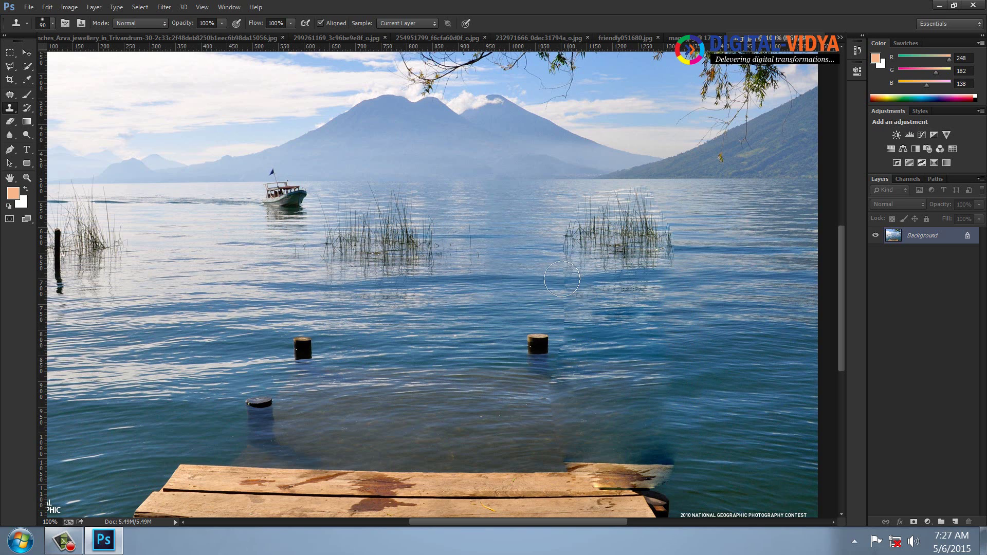
Clone the post top and more water over the reeds, undo the last stroke, and close.
alt+click(539, 273)
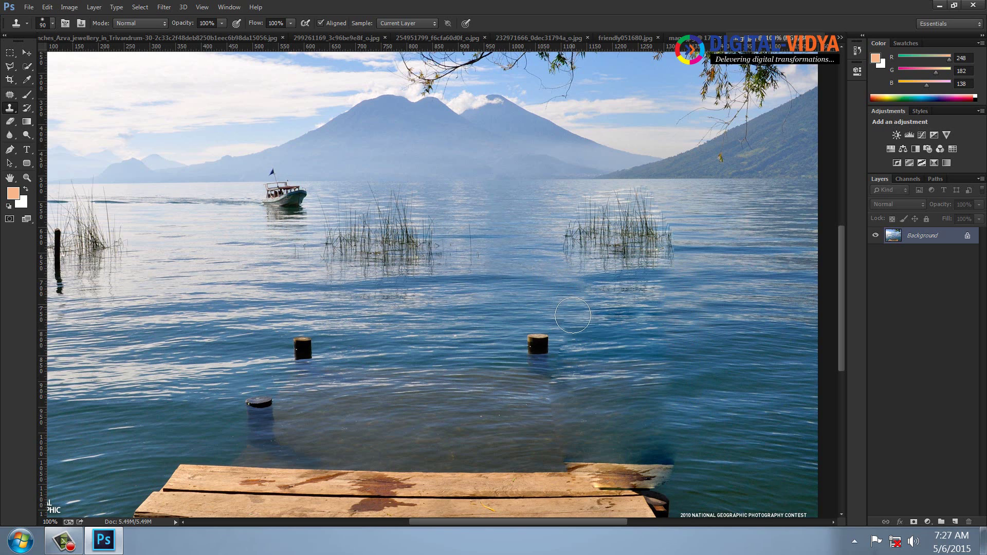
mouse_move(573, 332)
mouse_down()
mouse_move(562, 355)
mouse_move(564, 417)
mouse_move(600, 399)
mouse_up()
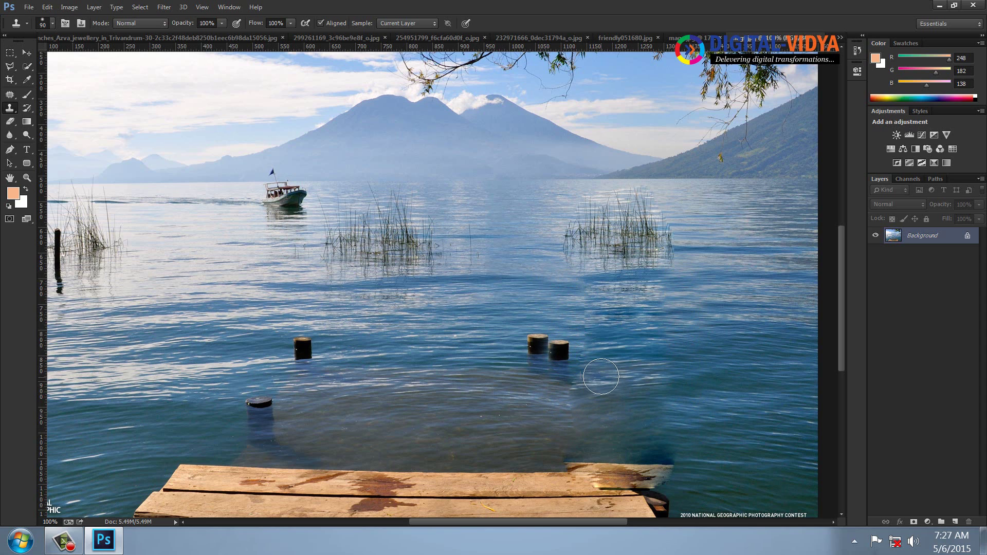
mouse_move(674, 295)
mouse_down()
mouse_move(597, 302)
mouse_move(643, 302)
mouse_move(582, 312)
mouse_move(678, 318)
mouse_move(659, 324)
mouse_move(654, 368)
mouse_up()
key(ctrl+z)
key(ctrl+z)
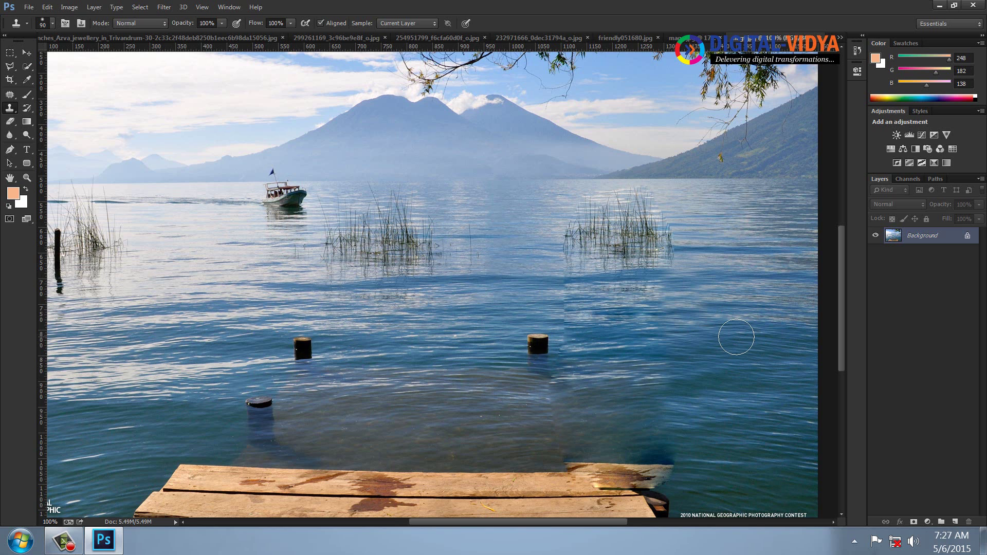
key(ctrl+w)
Discard the lake photo, then outline the white horse at 100% with the Polygonal Lasso.
click(493, 205)
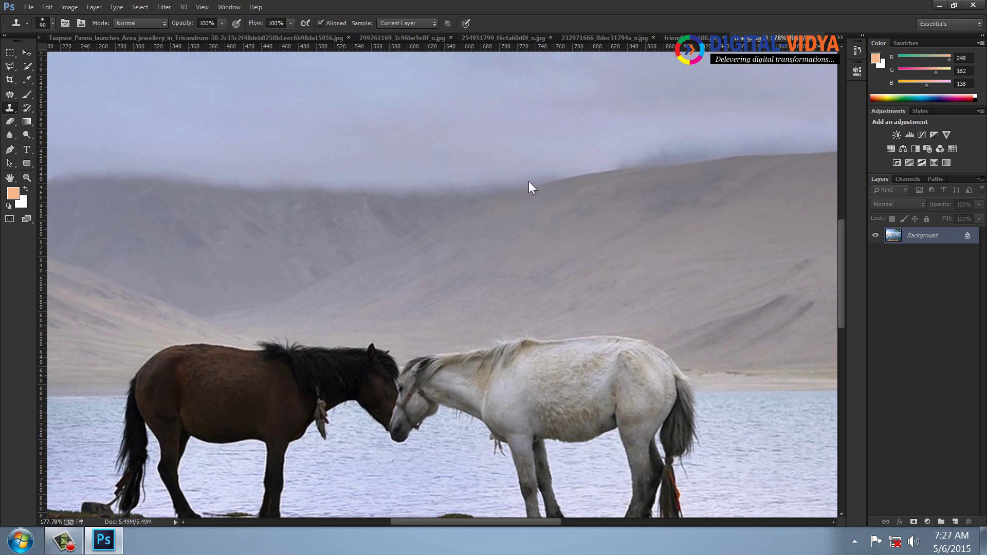
key(ctrl+1)
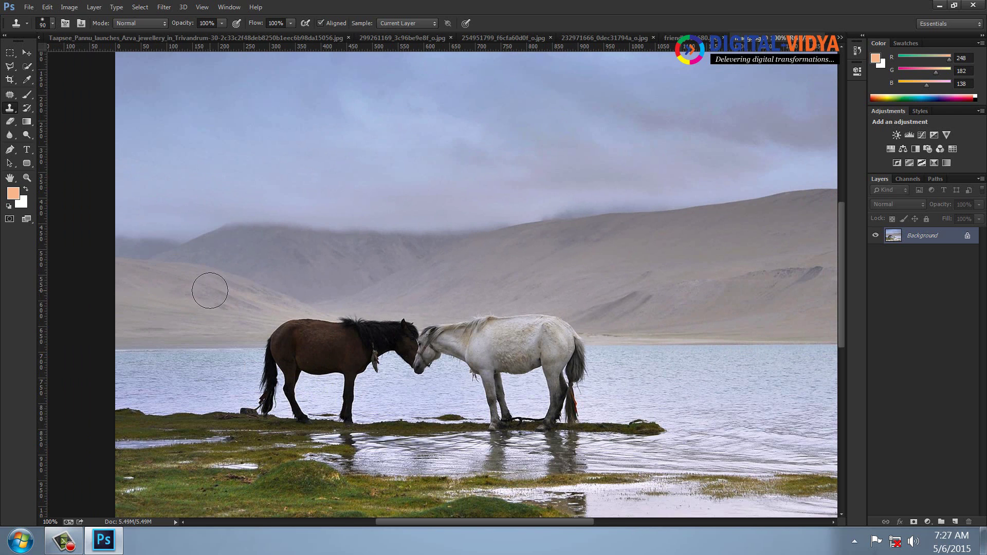
drag(508, 279, 375, 269)
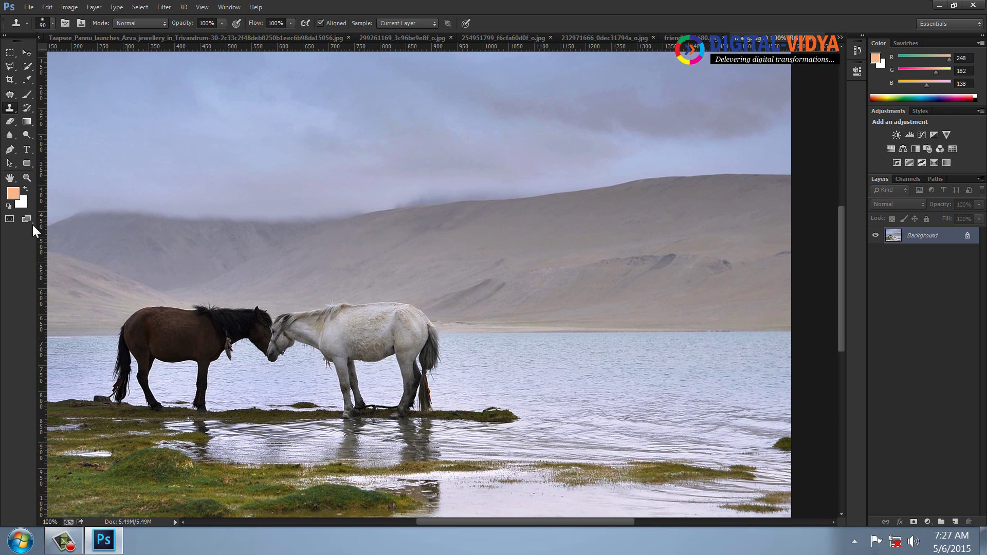
click(9, 66)
click(264, 364)
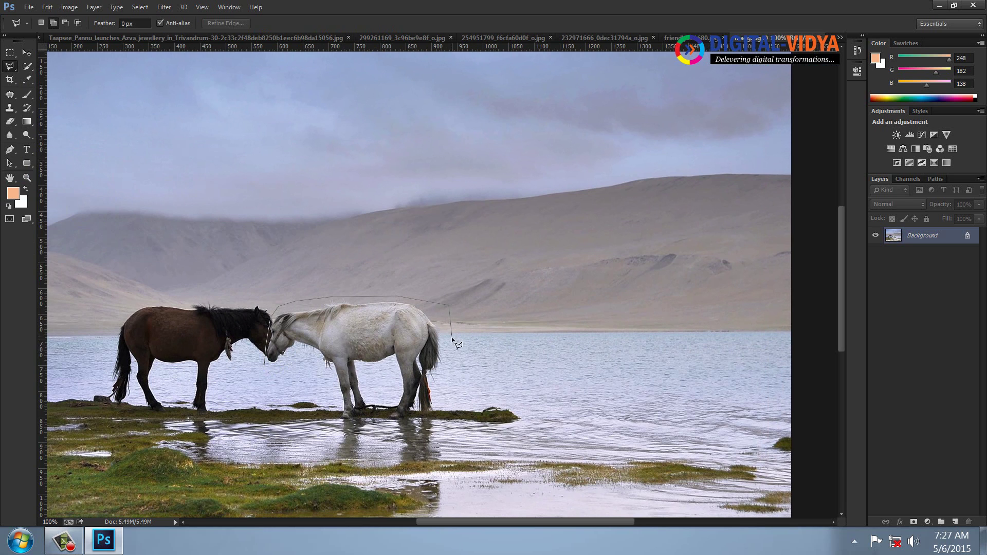
click(437, 417)
click(264, 362)
Patch the white horse with water from its right, deselect, and close magg.jpg unsaved.
click(11, 95)
drag(407, 364, 632, 367)
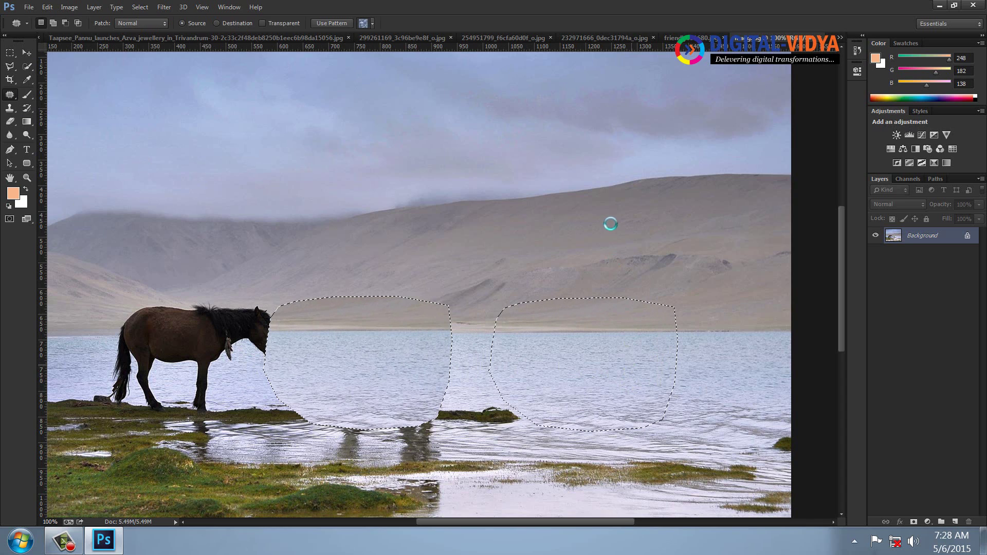
key(ctrl+d)
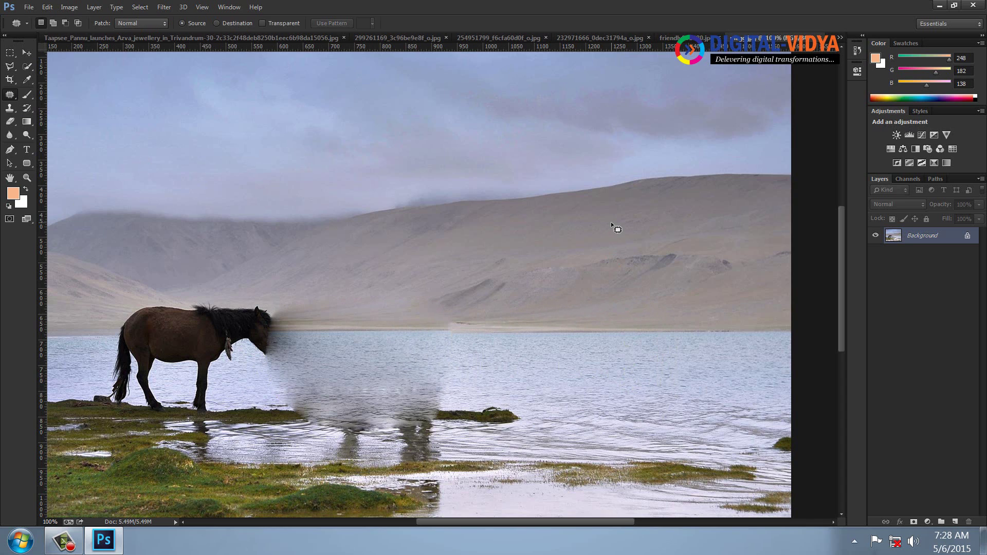
key(ctrl+w)
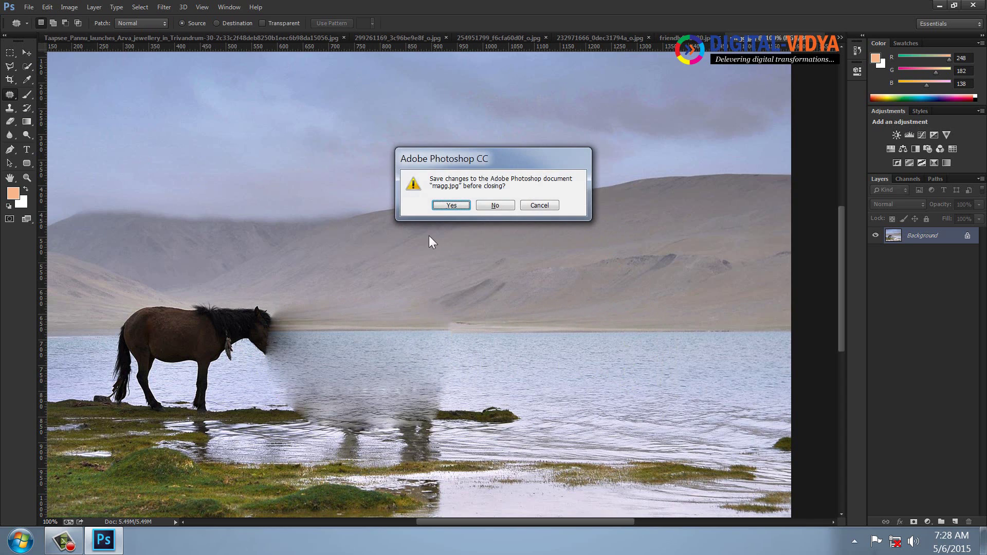
click(482, 206)
View the beach photo at 100% and outline the small right-hand rock for patching.
key(ctrl+1)
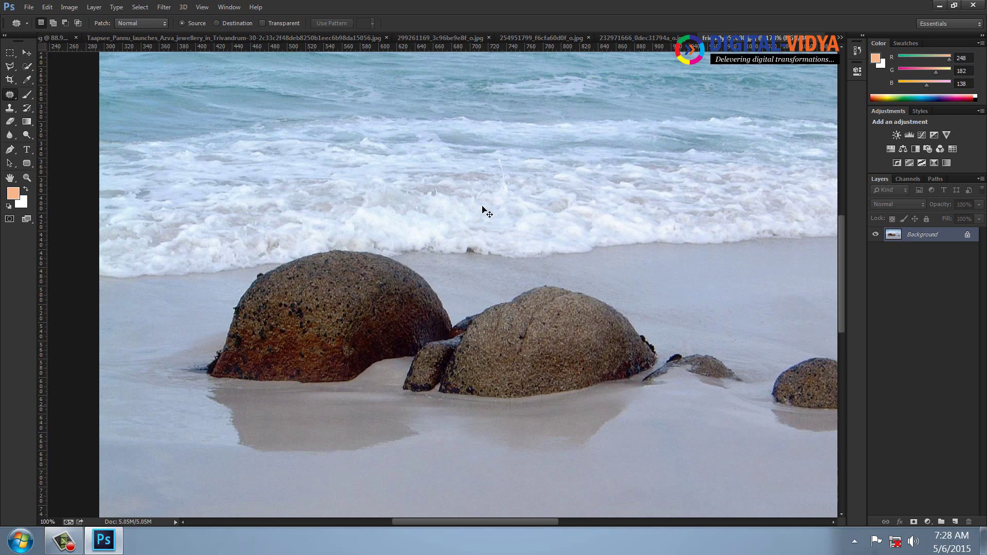
drag(613, 292, 386, 282)
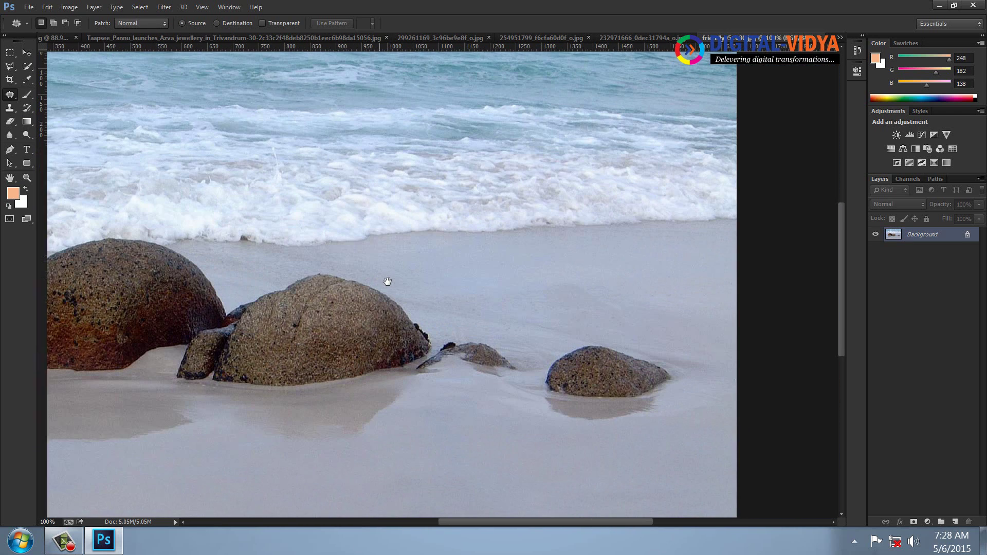
drag(536, 389, 537, 370)
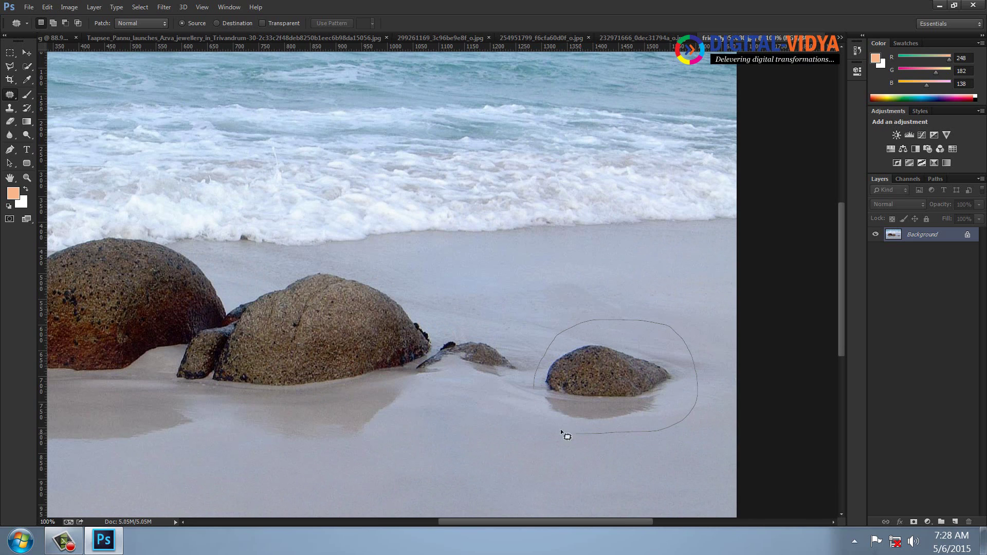
drag(538, 380, 539, 385)
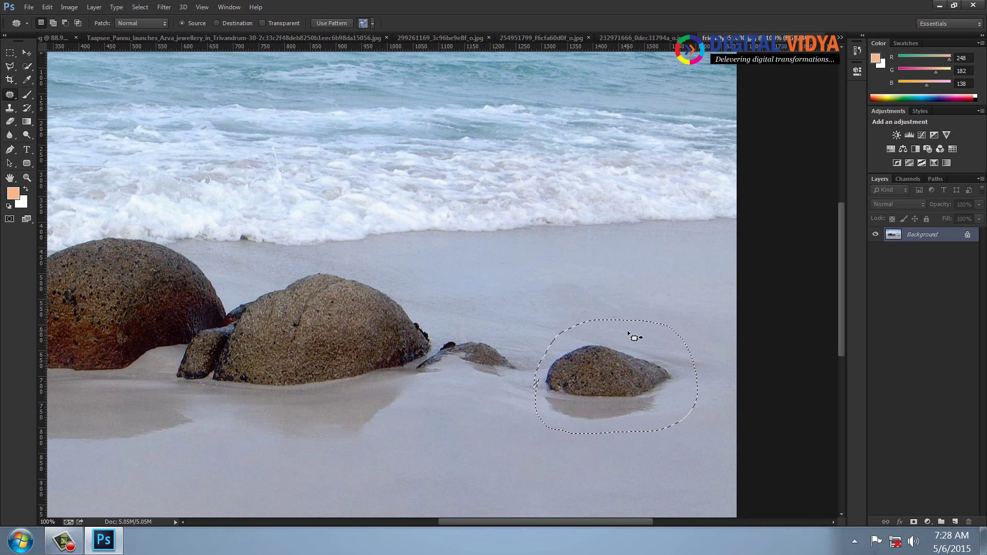
Patch the rock with nearby sand, deselect, zoom out, and close the beach photo.
mouse_move(632, 335)
mouse_down()
mouse_move(634, 225)
mouse_move(637, 234)
mouse_move(505, 348)
mouse_move(495, 401)
mouse_move(465, 399)
mouse_up()
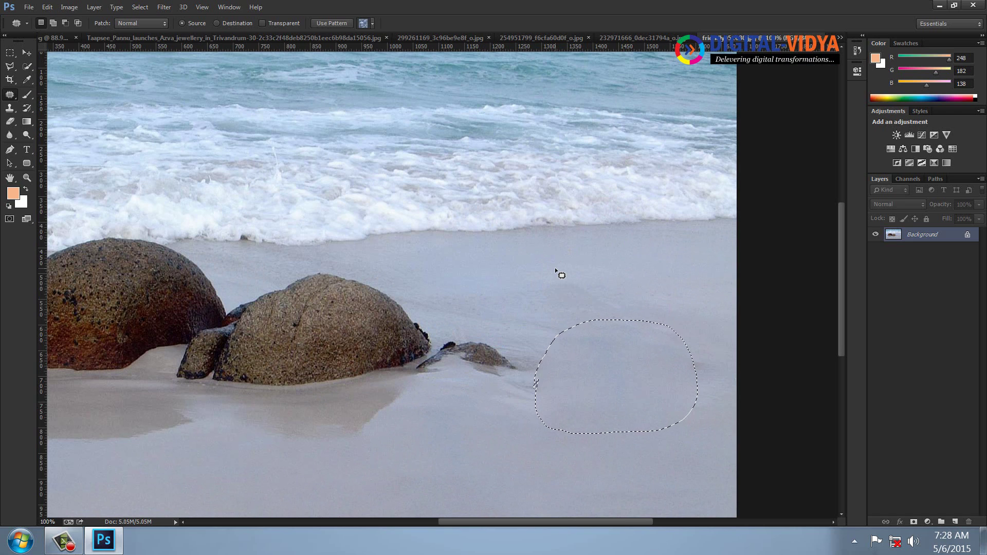
key(ctrl+d)
key(ctrl+minus)
key(ctrl+minus)
key(ctrl+minus)
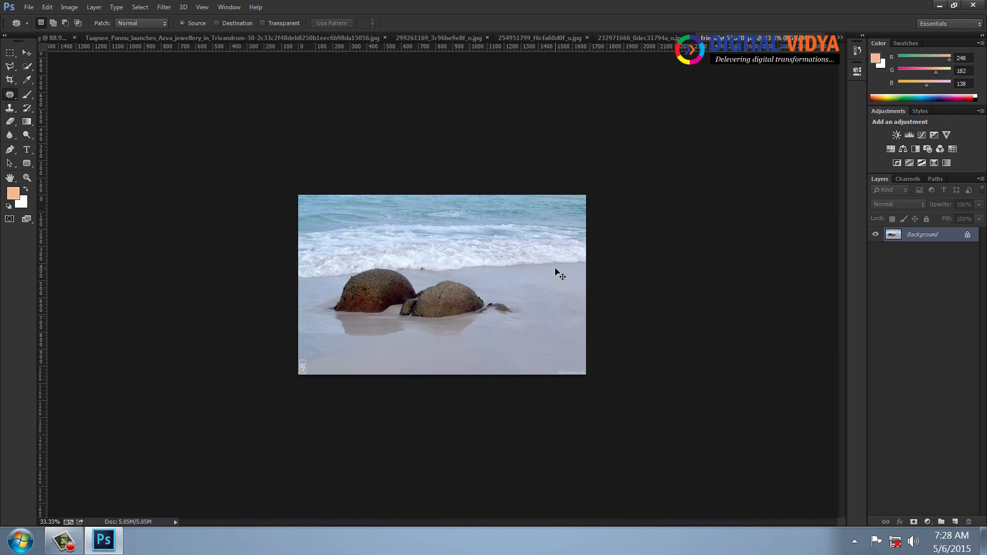
key(ctrl+w)
Discard the beach photo, patch the central post with surrounding loch water, and close the loch photo.
click(507, 204)
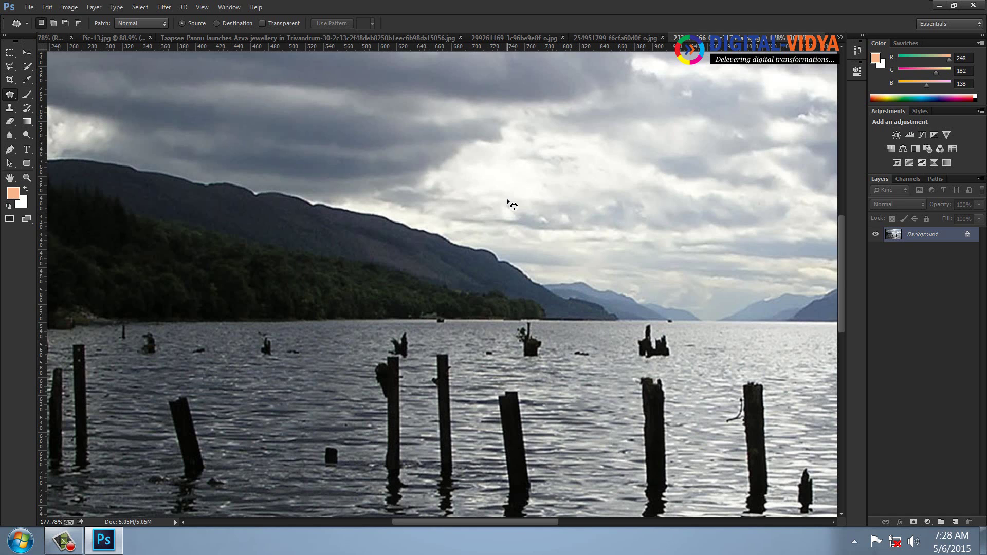
drag(416, 389, 429, 344)
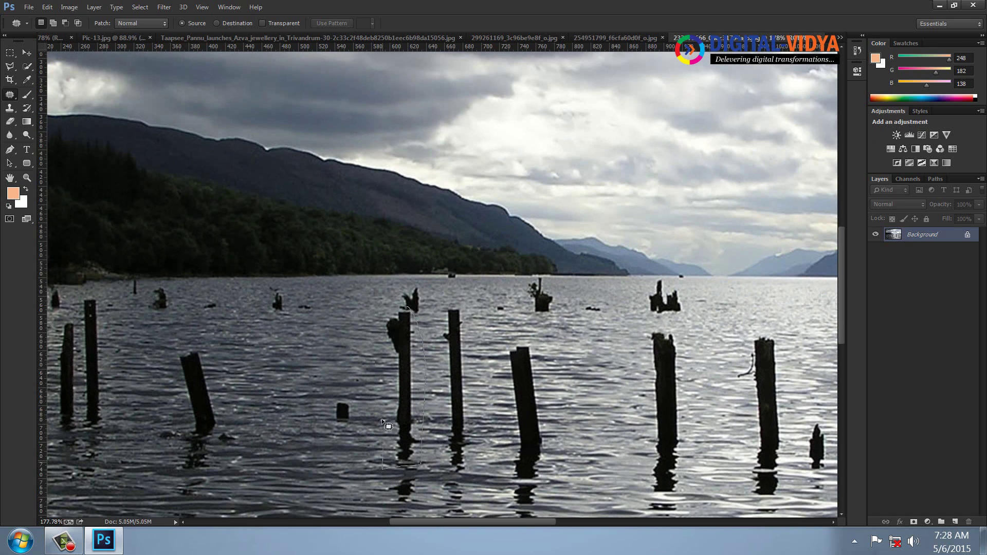
drag(389, 307, 391, 307)
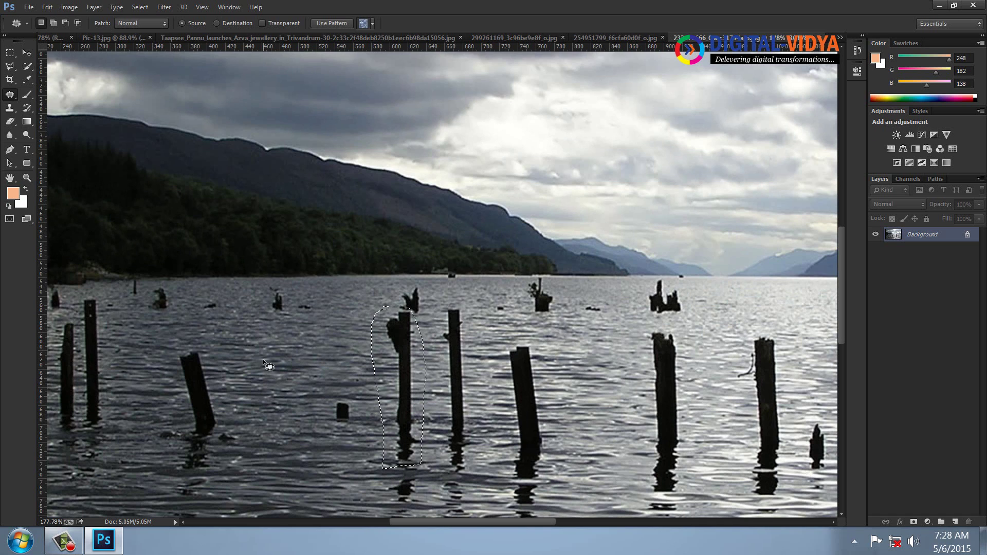
drag(283, 367, 270, 380)
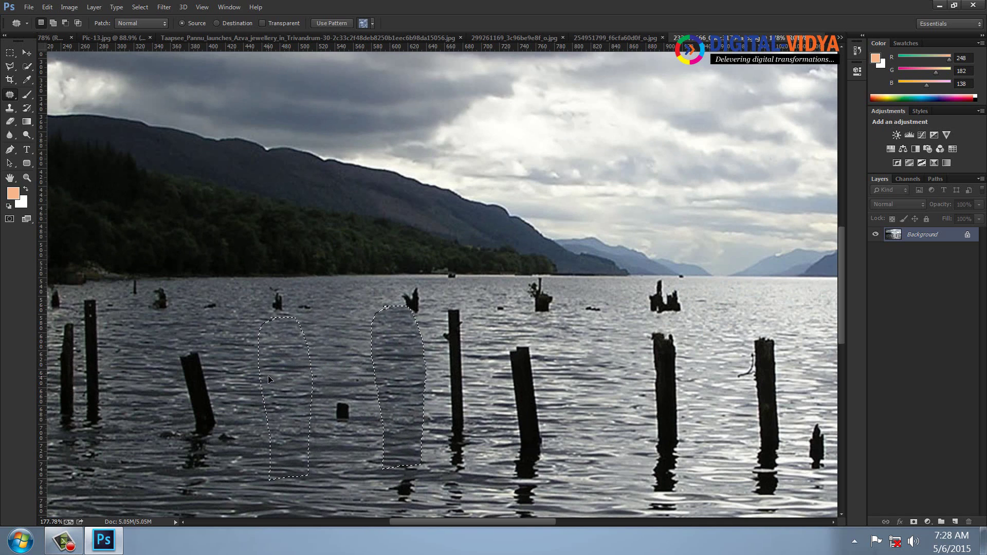
key(ctrl+d)
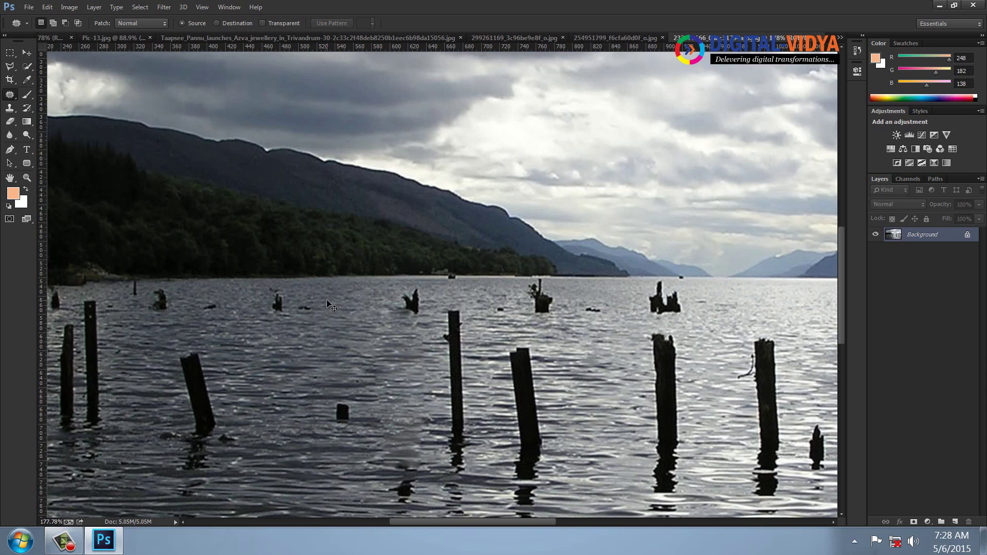
key(ctrl+minus)
key(ctrl+minus)
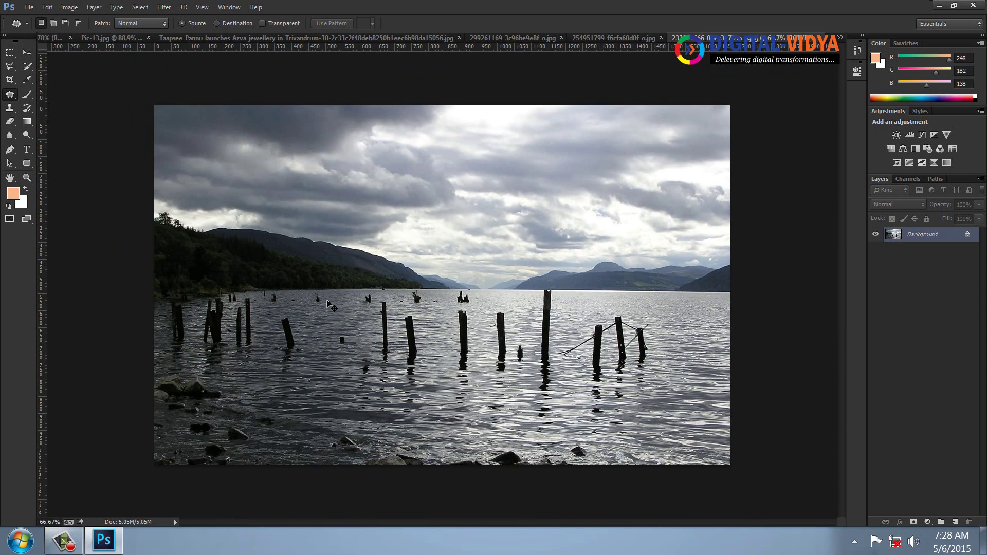
key(ctrl+w)
Discard the loch photo, zoom in, and outline the walking woman with the Polygonal Lasso.
click(490, 206)
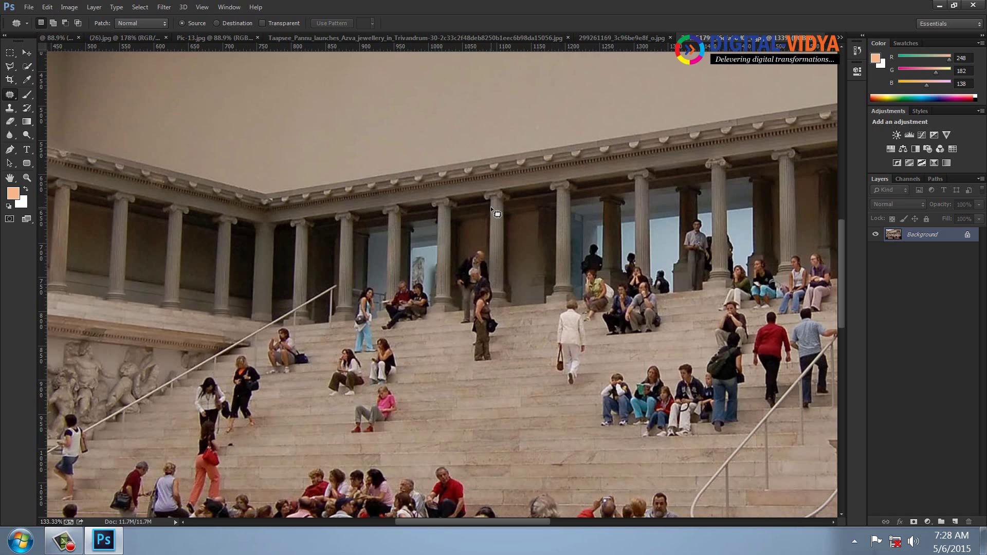
key(ctrl+plus)
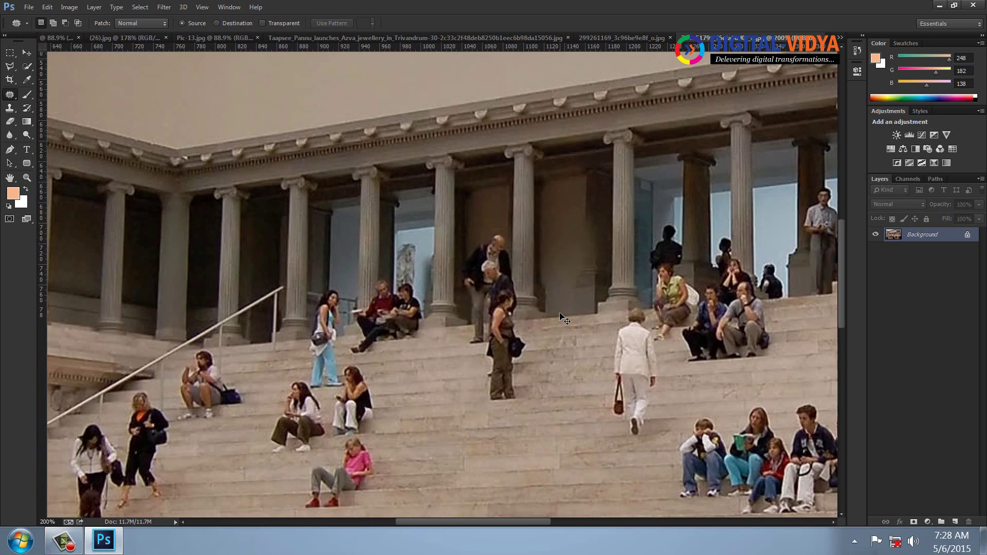
key(ctrl+plus)
drag(532, 344, 447, 230)
key(ctrl+plus)
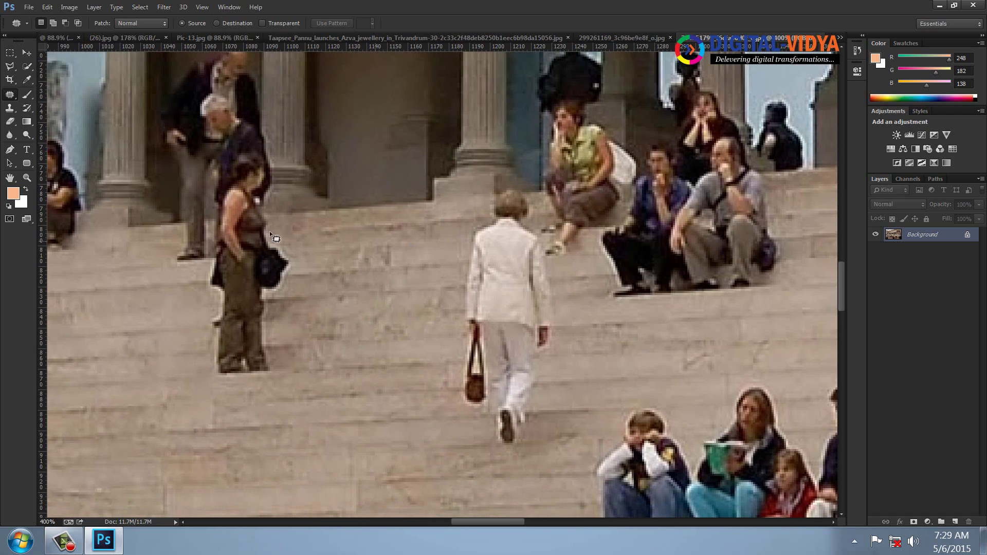
click(12, 67)
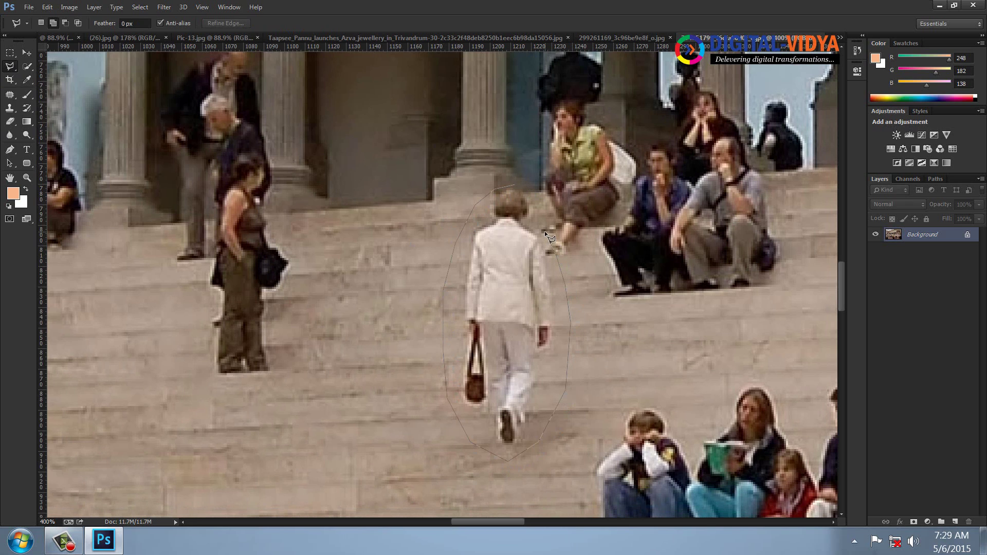
click(517, 183)
Patch the walking woman with empty steps beside her and deselect.
key(ctrl+minus)
key(ctrl+minus)
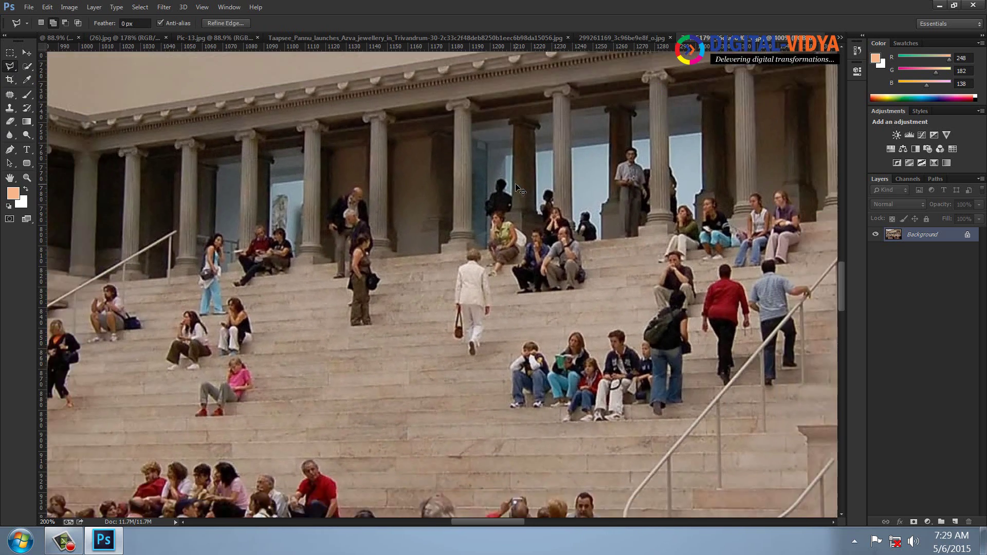
key(ctrl+minus)
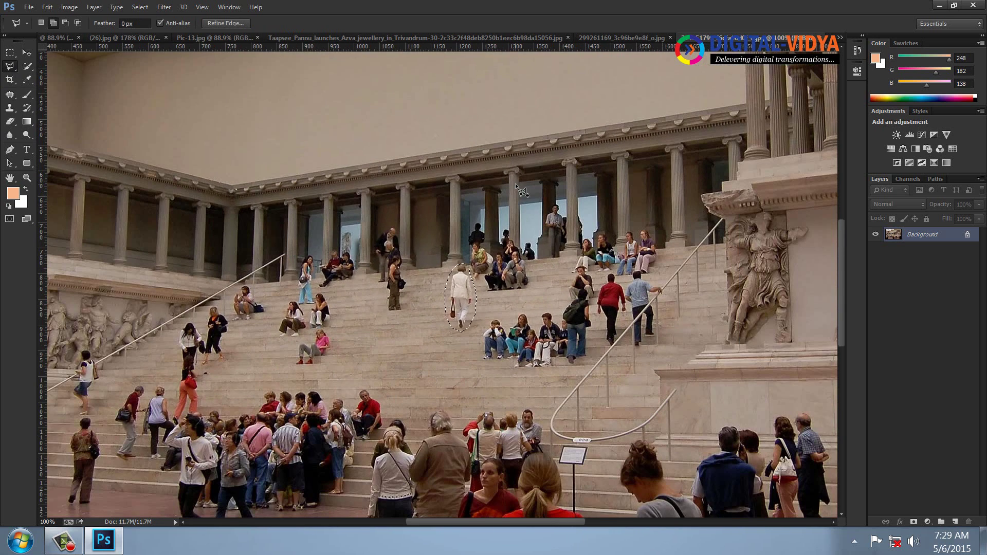
click(10, 95)
drag(455, 296, 424, 295)
key(ctrl+d)
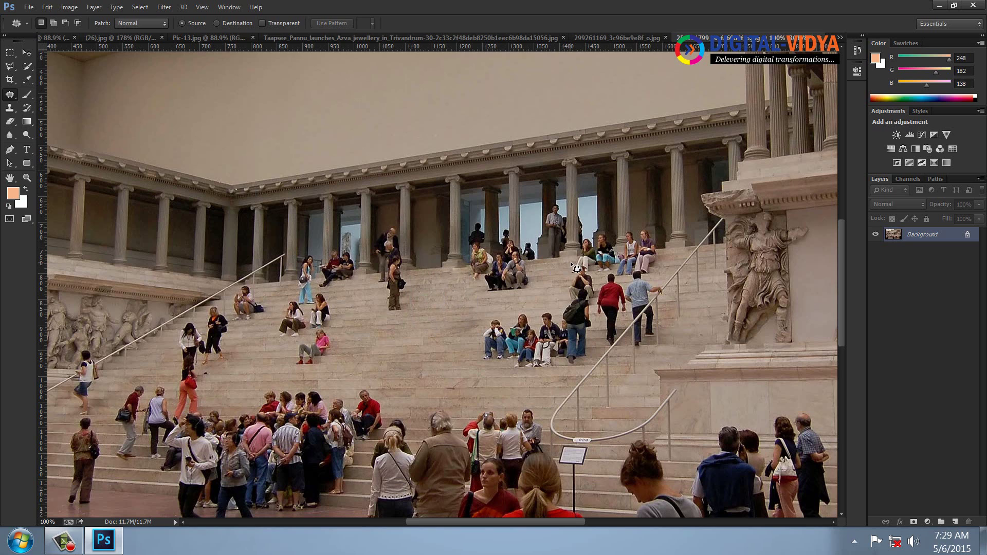
Patch the seated girl in pink with bare steps, deselect, and close the stairs photo.
drag(350, 331, 385, 310)
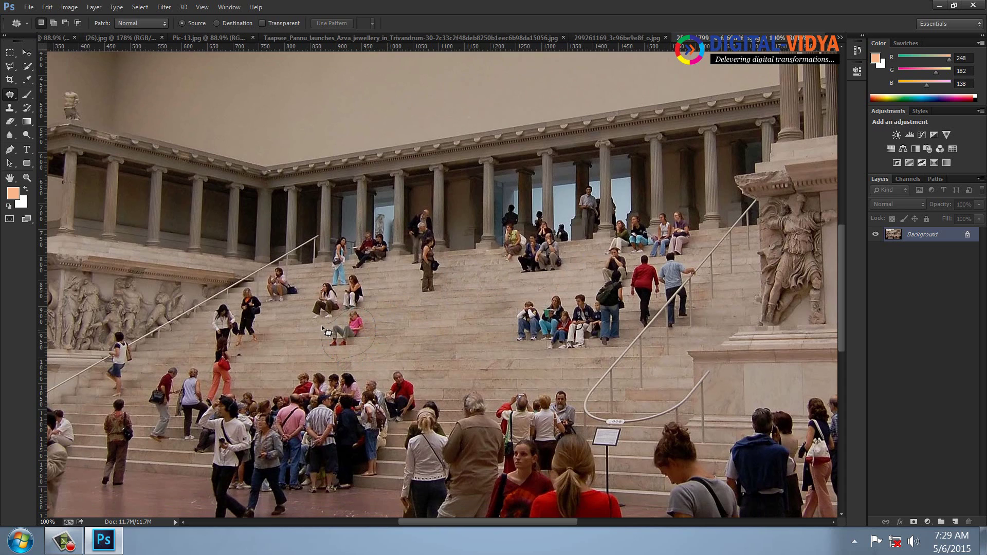
mouse_move(327, 333)
mouse_down()
mouse_move(326, 322)
mouse_move(442, 335)
mouse_up()
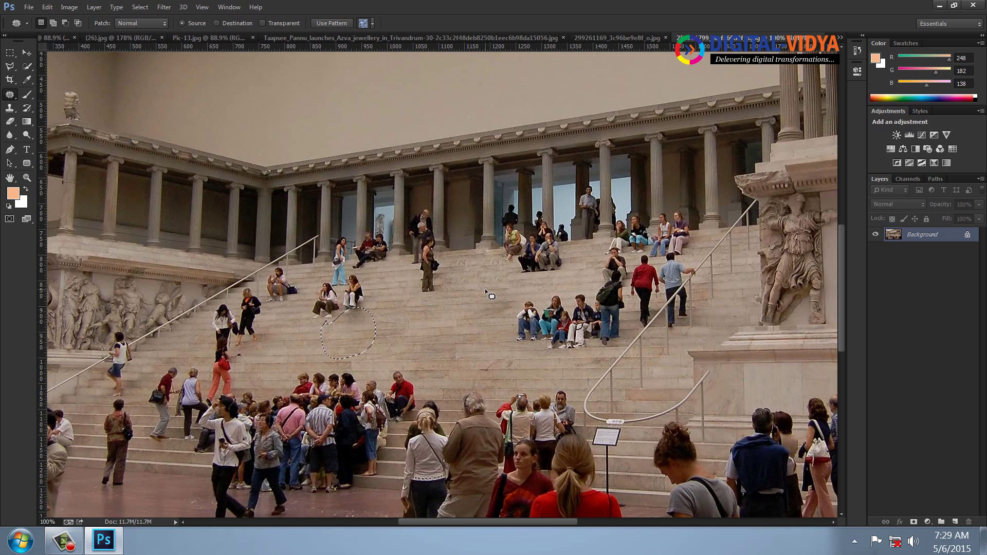
key(ctrl+d)
key(ctrl+w)
Discard the stairs photo, frame the lighthouse and house, and dismiss the no-pixels-selected warning.
click(496, 208)
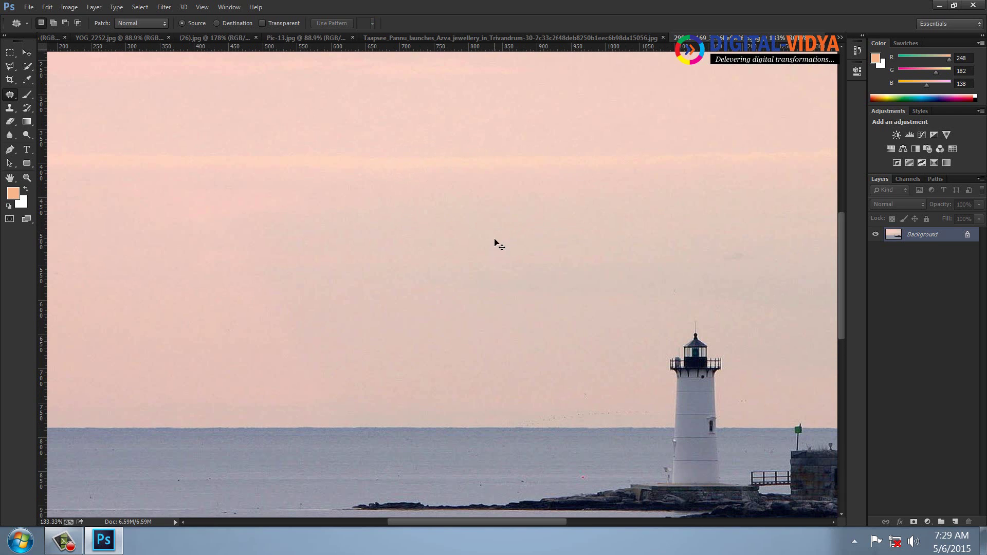
key(ctrl+minus)
drag(564, 316, 421, 250)
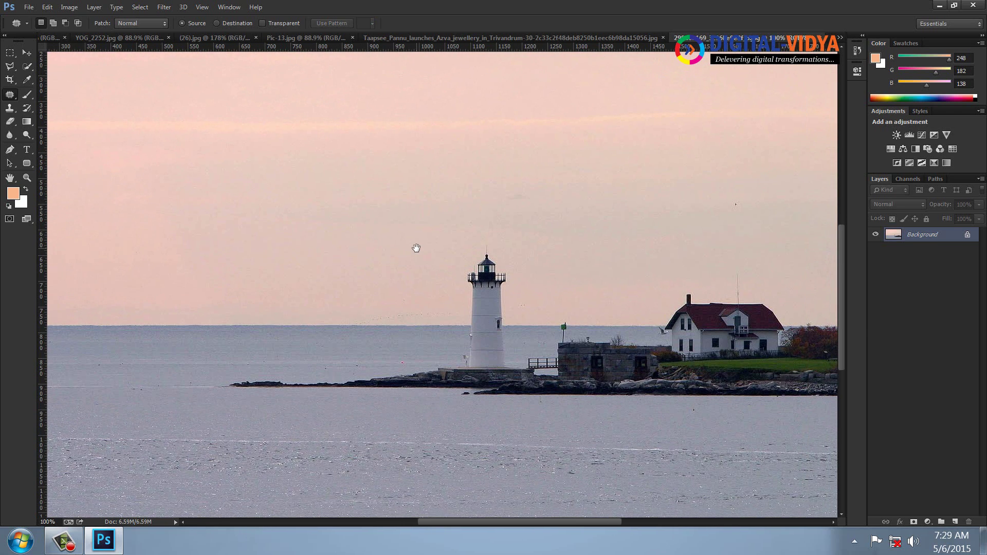
click(473, 376)
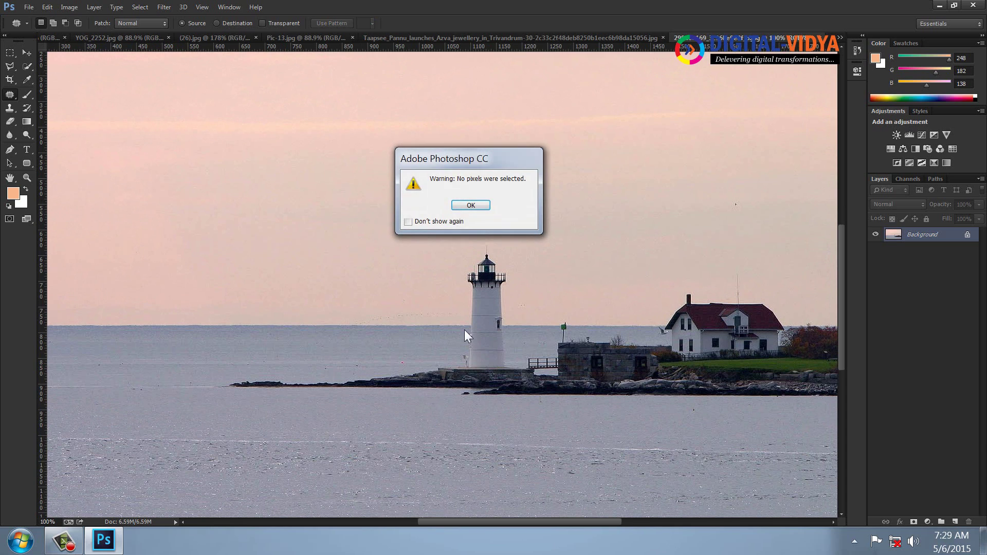
click(469, 205)
Outline the lighthouse with the Polygonal Lasso and patch it with sky and sea.
click(10, 66)
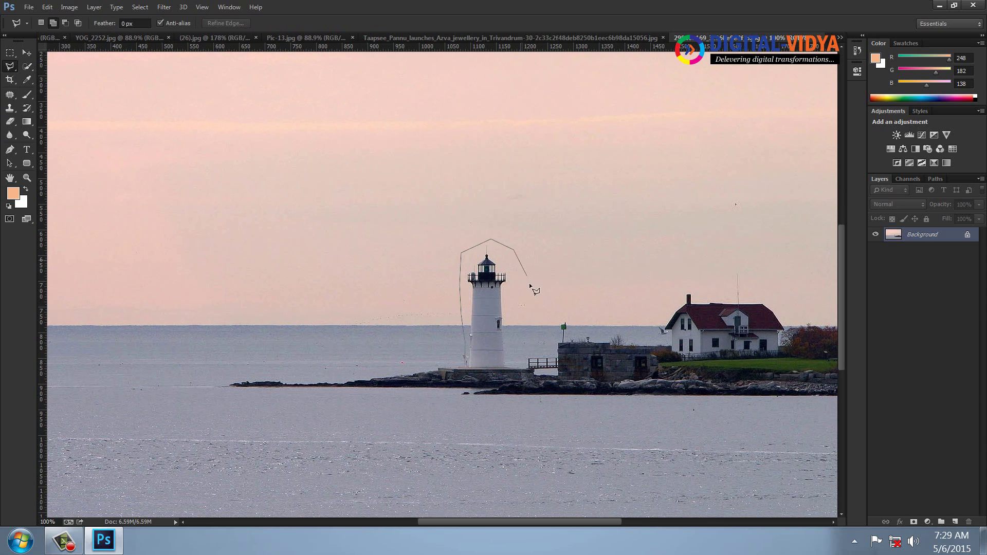
click(530, 337)
click(517, 366)
click(466, 367)
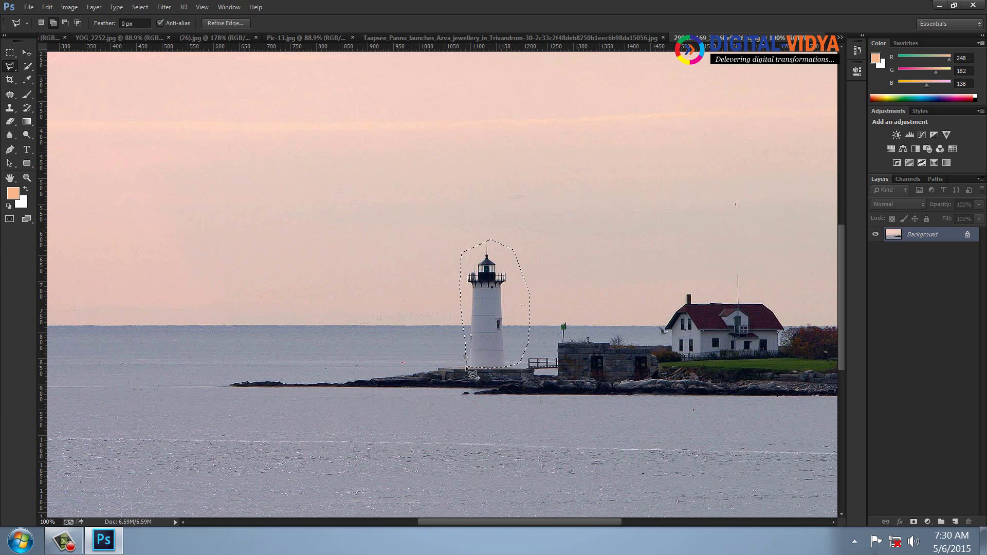
click(10, 94)
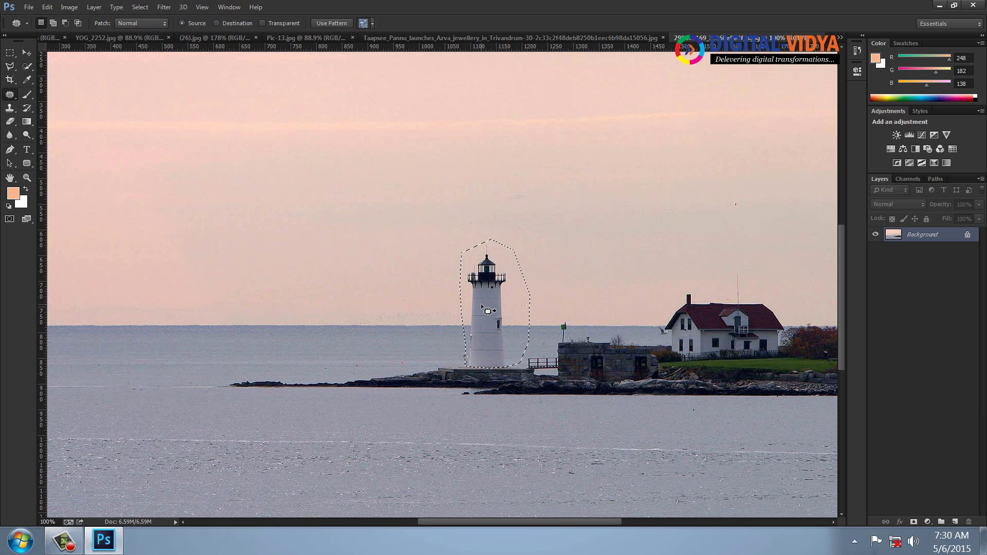
drag(468, 308, 383, 305)
key(ctrl+d)
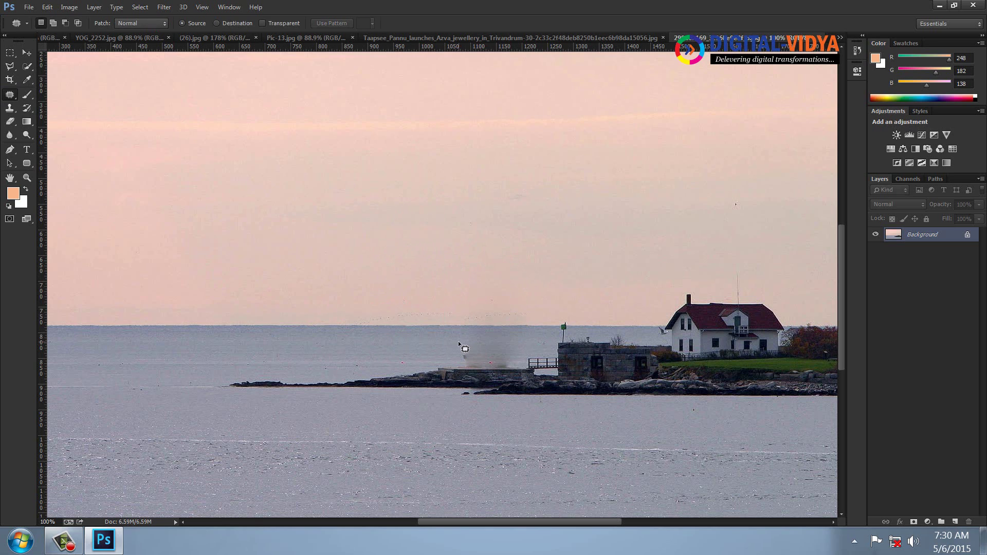
Clone clean sea over the leftover smudge with a 60 px Clone Stamp, zoom out, and close.
click(10, 108)
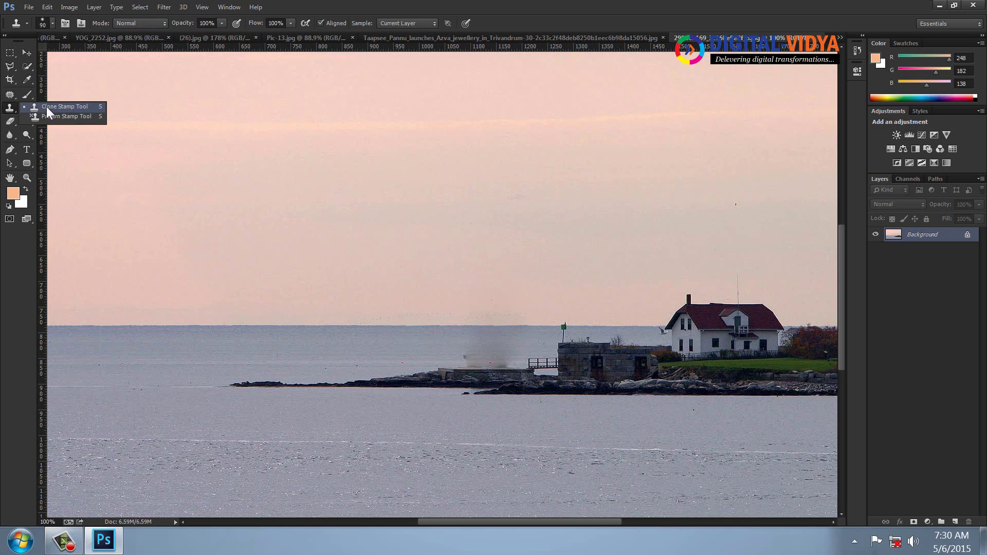
click(48, 111)
key(bracketleft)
key(bracketleft)
key(bracketleft)
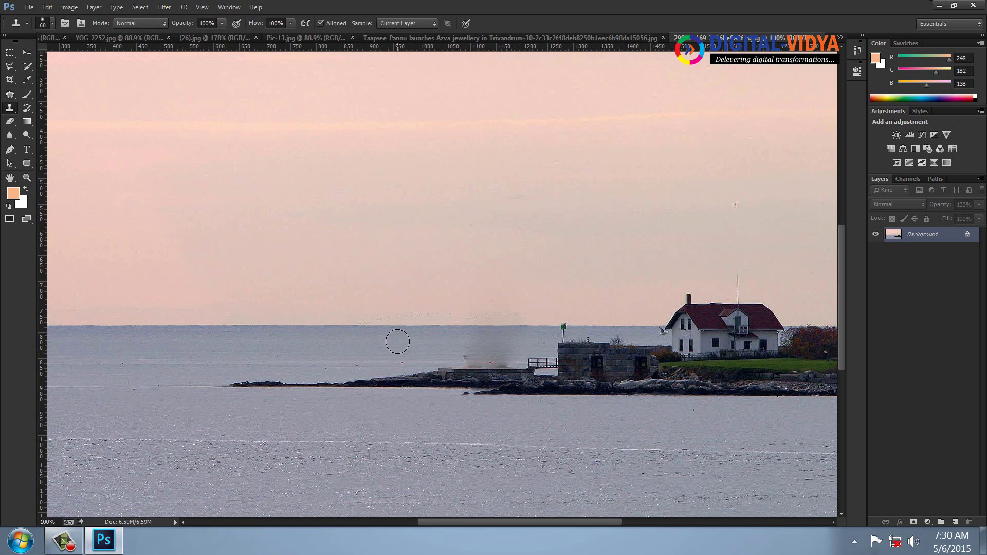
alt+click(399, 341)
mouse_move(455, 341)
mouse_down()
mouse_move(511, 338)
mouse_move(503, 334)
mouse_move(454, 335)
mouse_move(476, 348)
mouse_move(455, 352)
mouse_move(497, 356)
mouse_move(523, 339)
mouse_move(510, 354)
mouse_move(471, 355)
mouse_move(507, 358)
mouse_move(467, 349)
mouse_up()
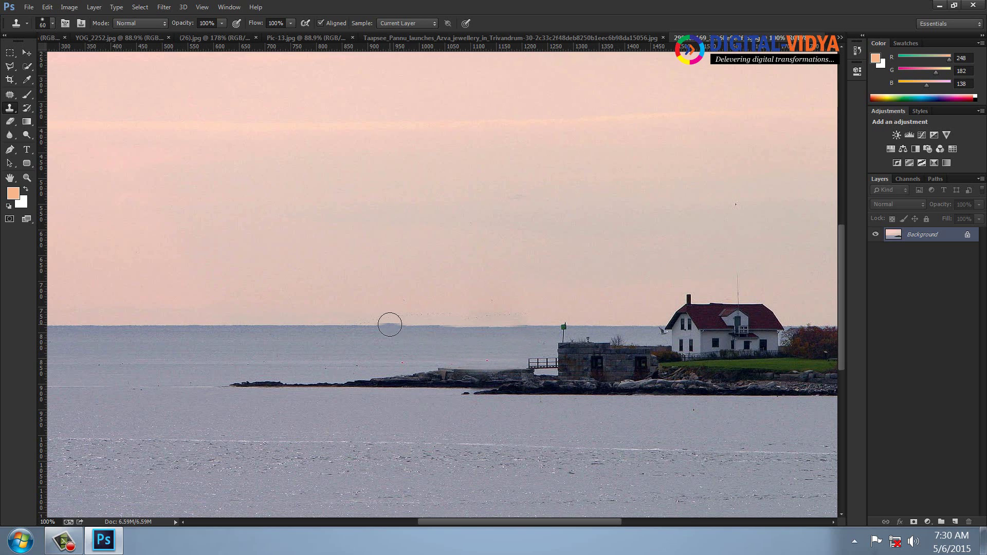
key(ctrl+minus)
key(ctrl+minus)
key(ctrl+minus)
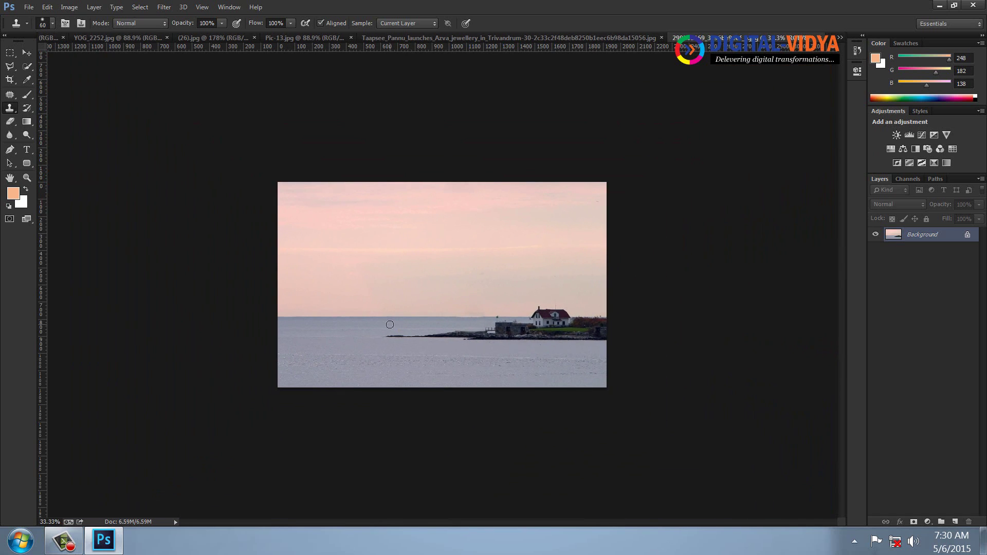
key(ctrl+w)
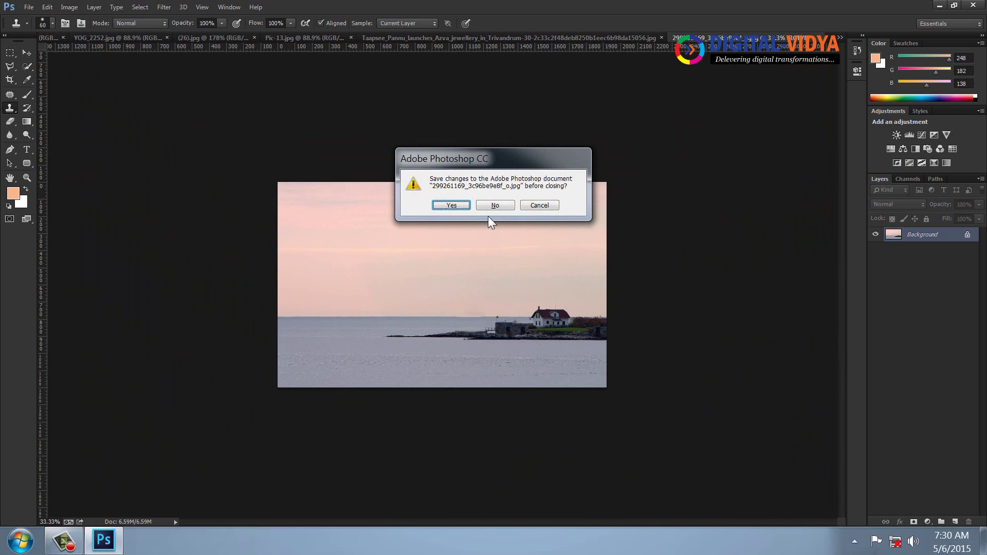
Discard the lighthouse photo, patch the red bindi with clean forehead skin, and close the portrait.
click(495, 203)
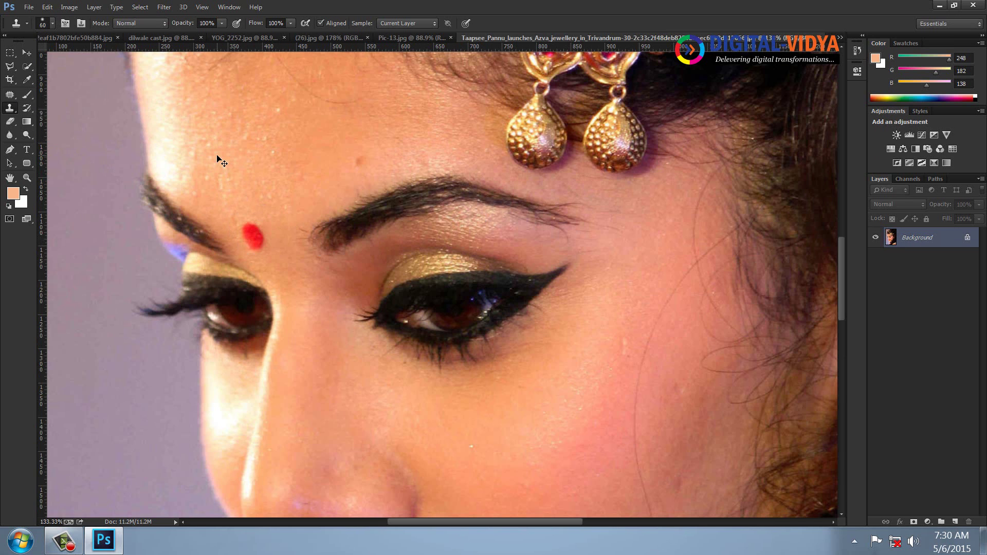
key(ctrl+minus)
key(ctrl+minus)
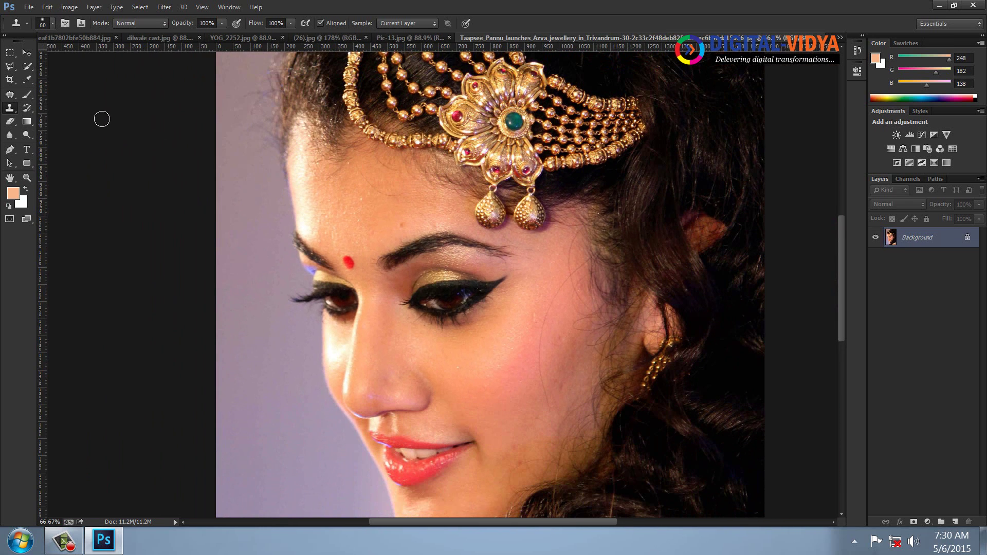
click(9, 95)
mouse_move(353, 279)
mouse_down()
mouse_move(334, 250)
mouse_move(353, 249)
mouse_move(358, 276)
mouse_move(363, 225)
mouse_move(404, 219)
mouse_up()
drag(400, 226, 374, 236)
key(ctrl+d)
key(ctrl+w)
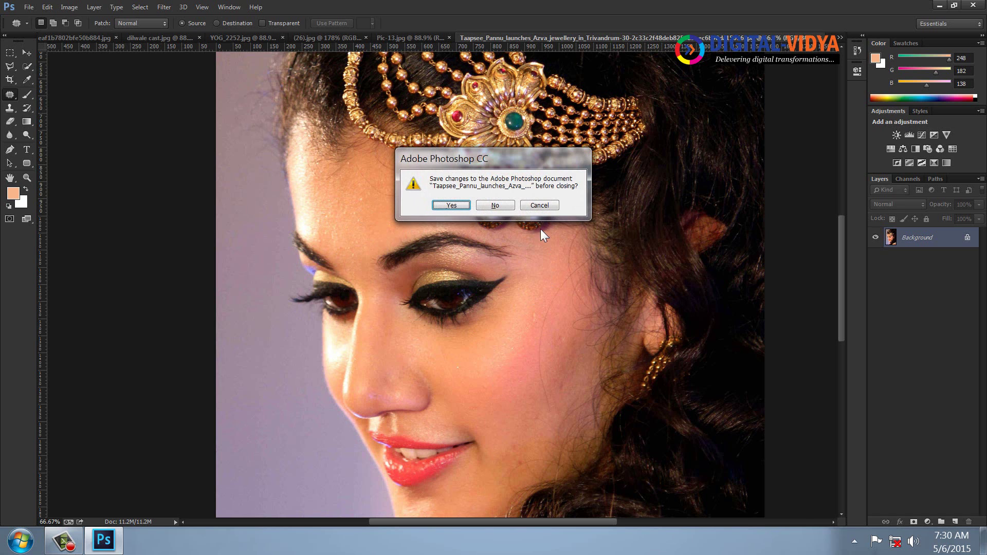
Discard the portrait, zoom in on the top-left logo, and outline it with the Polygonal Lasso.
click(493, 204)
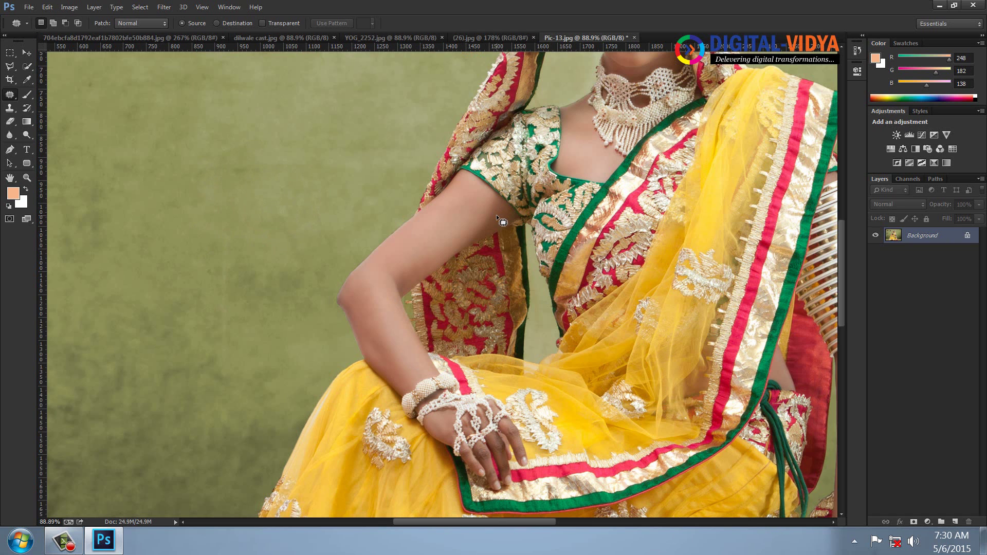
key(ctrl+0)
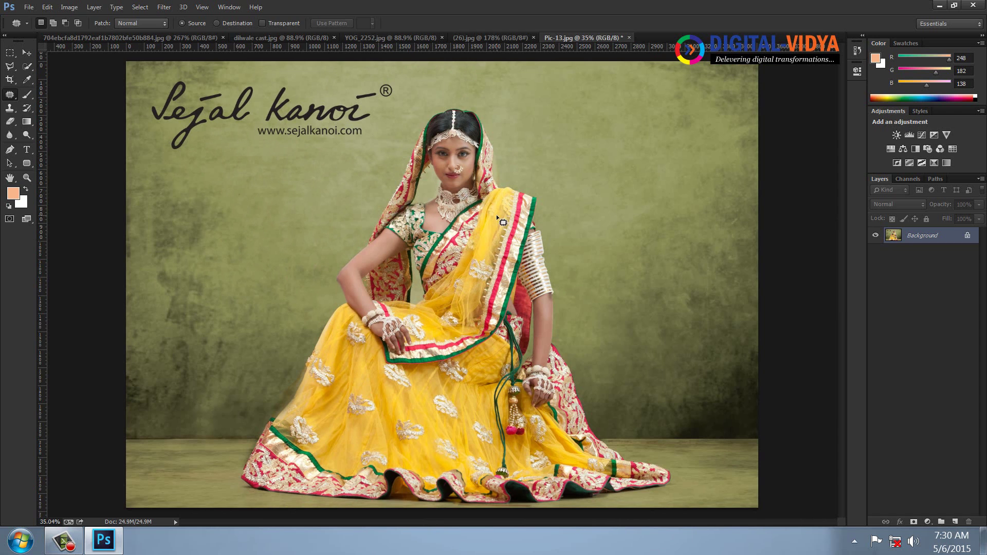
key(z)
click(313, 153)
drag(439, 288, 394, 234)
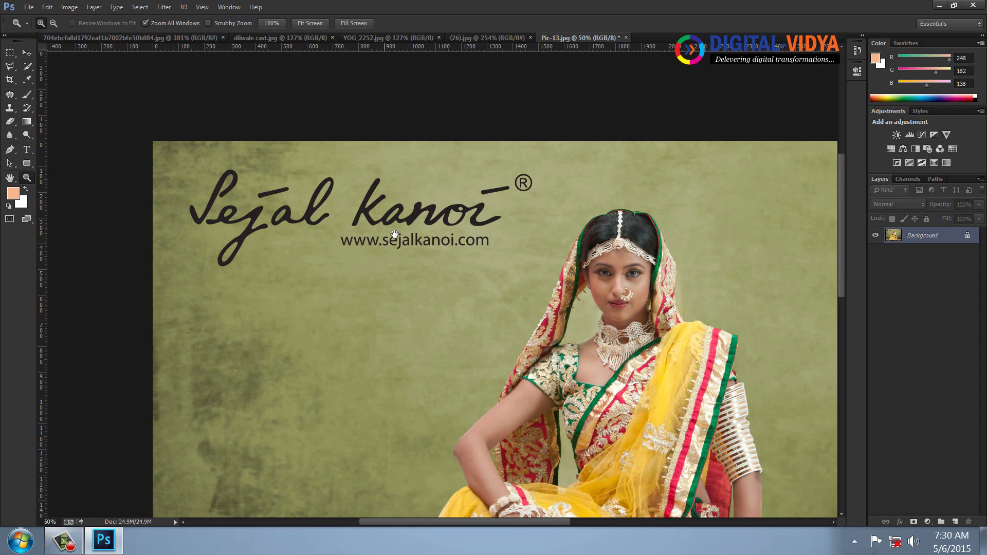
click(13, 67)
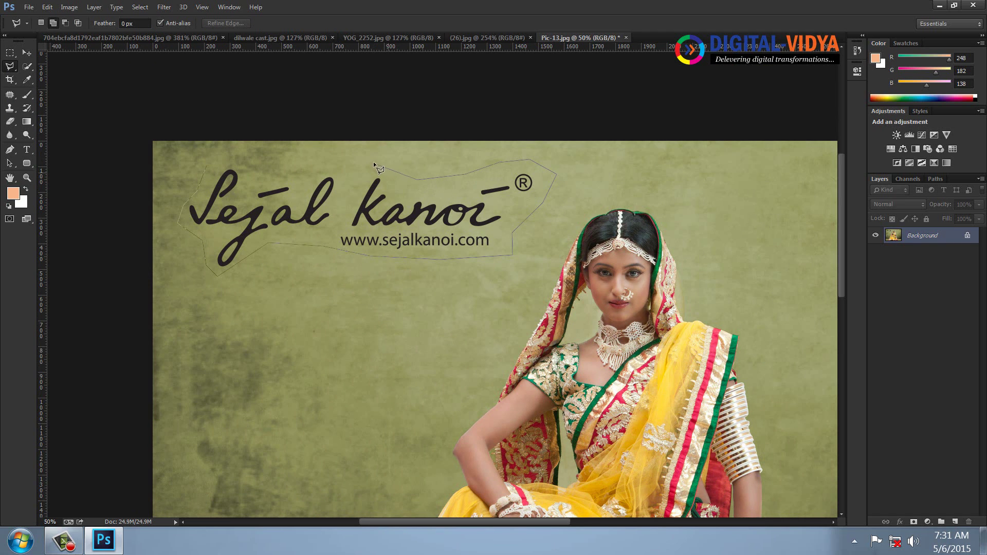
click(204, 164)
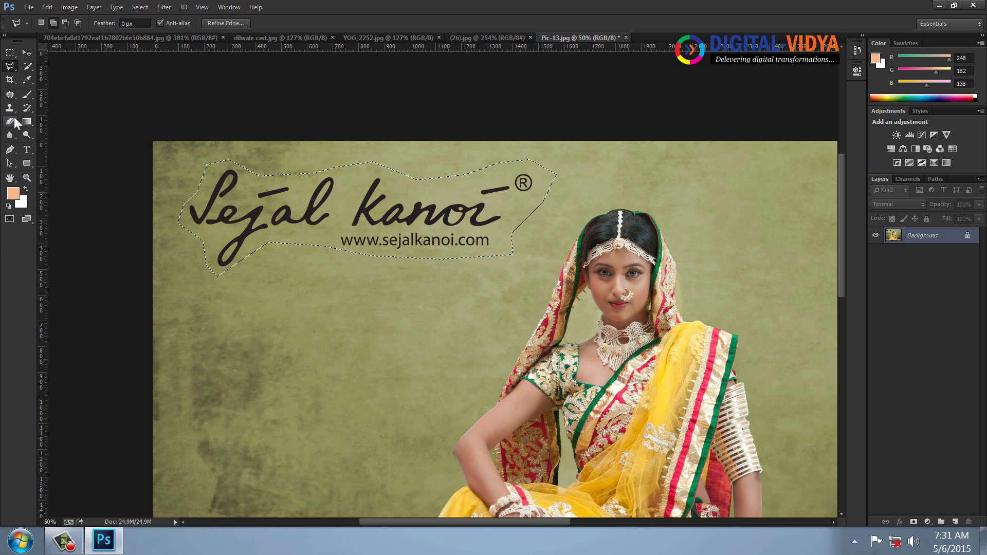
Patch the logo with clean backdrop texture, deselect, zoom out, and close Pic-13.jpg.
click(8, 101)
drag(426, 258, 411, 357)
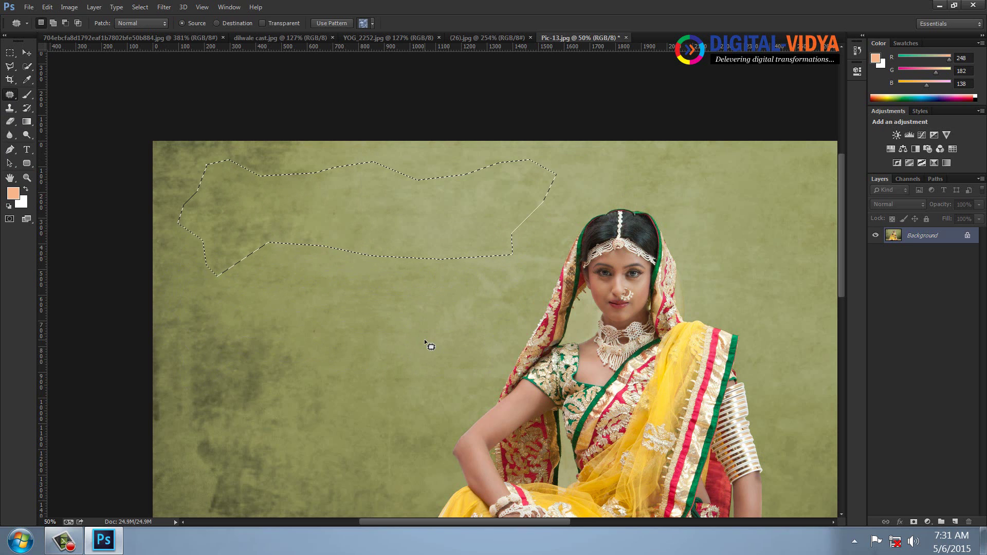
key(ctrl+d)
key(ctrl+minus)
key(ctrl+minus)
key(ctrl+minus)
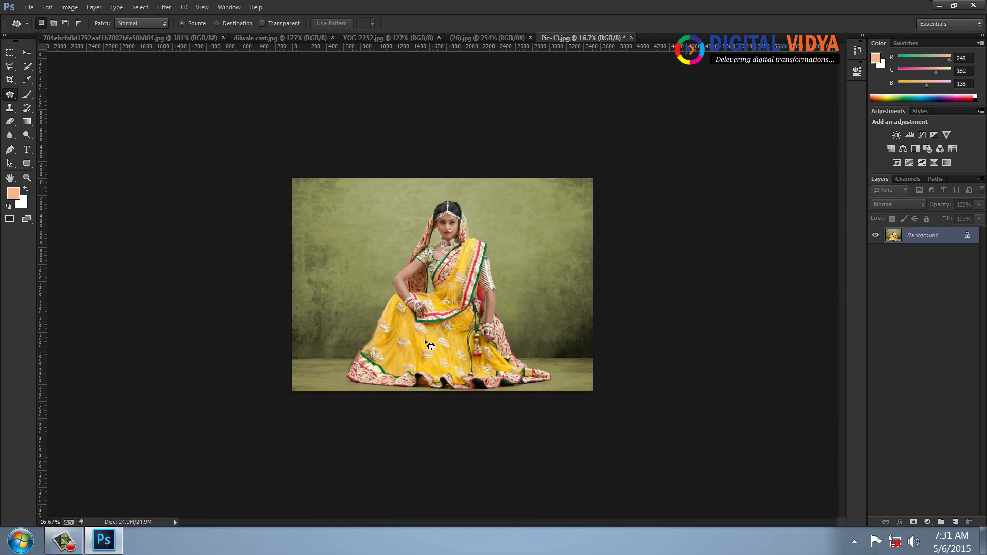
key(ctrl+w)
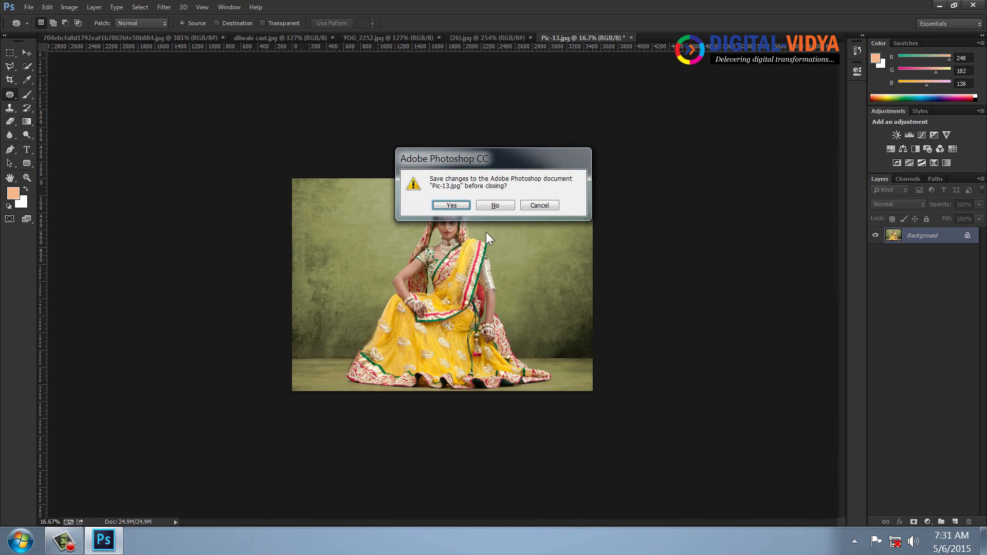
Discard Pic-13.jpg and zoom in on the bedroom wall with the frames.
click(495, 205)
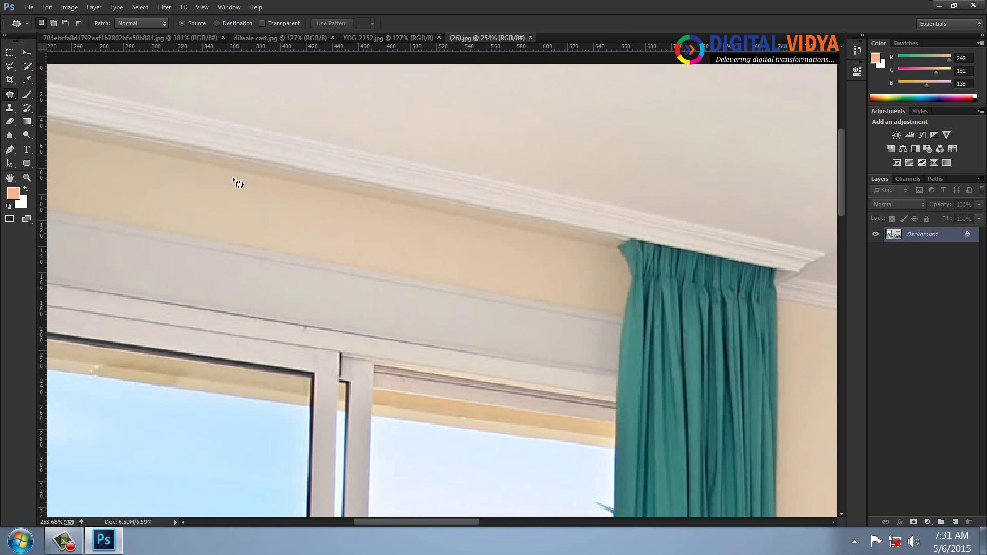
key(ctrl+0)
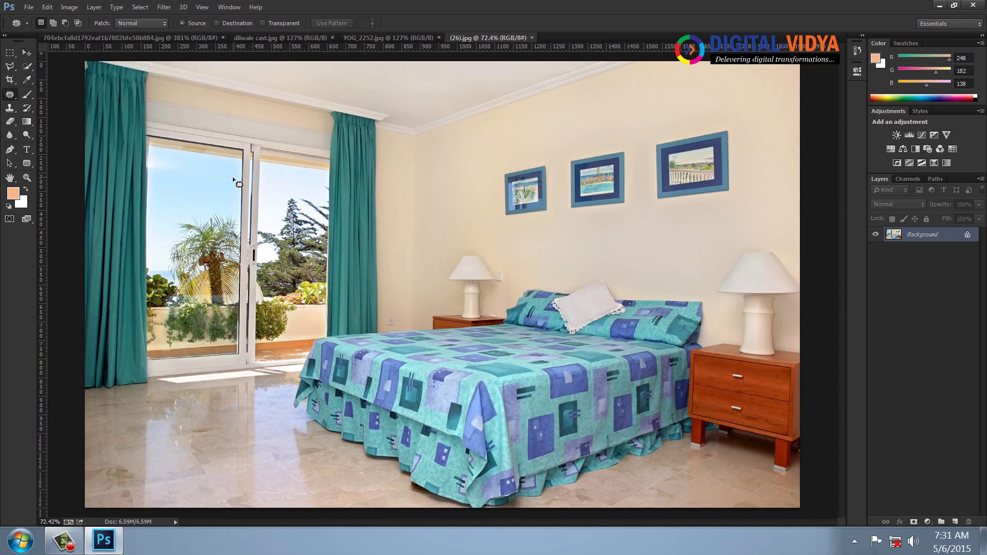
key(z)
click(581, 205)
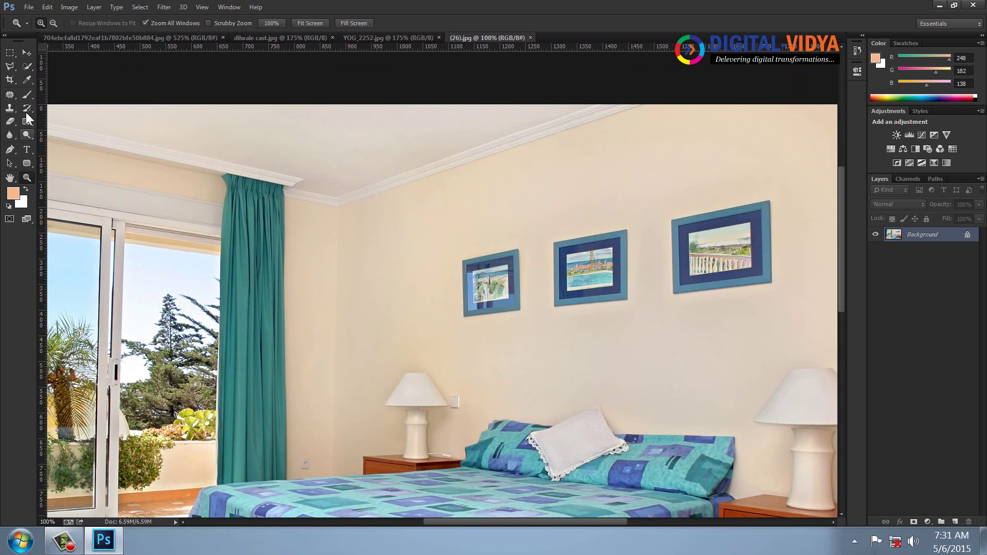
Outline the first picture frame and patch it with bare wall.
click(10, 65)
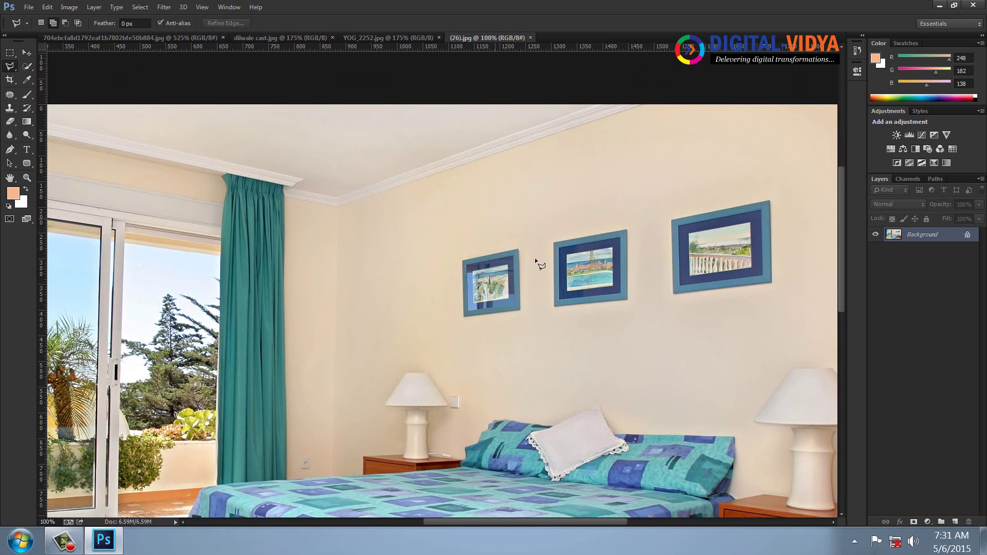
click(457, 255)
double_click(449, 269)
click(10, 95)
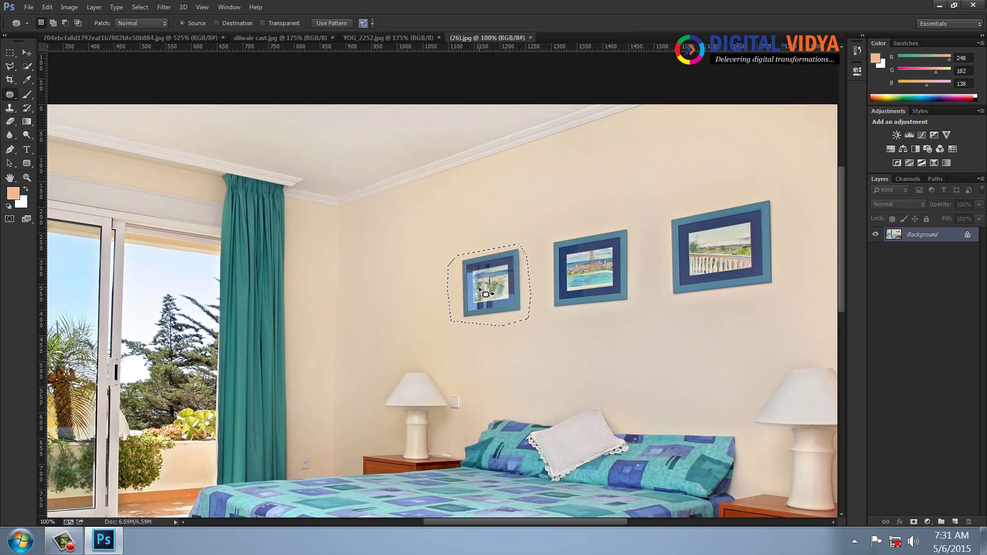
drag(486, 294, 389, 298)
key(ctrl+d)
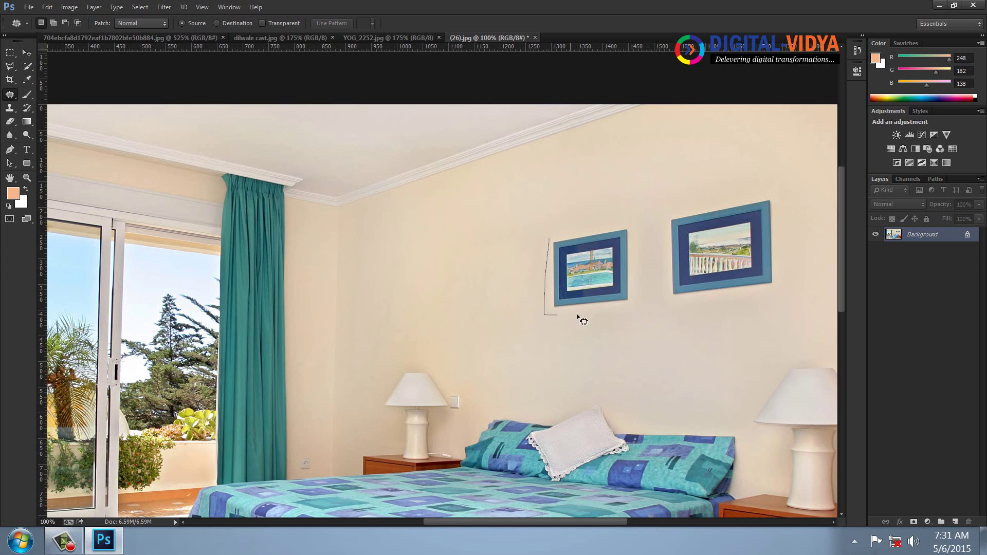
Patch the leftover first-frame area and the right-hand frame with bare wall.
drag(639, 312, 649, 261)
mouse_move(558, 248)
mouse_down()
mouse_move(564, 225)
mouse_move(487, 245)
mouse_move(465, 237)
mouse_up()
key(ctrl+d)
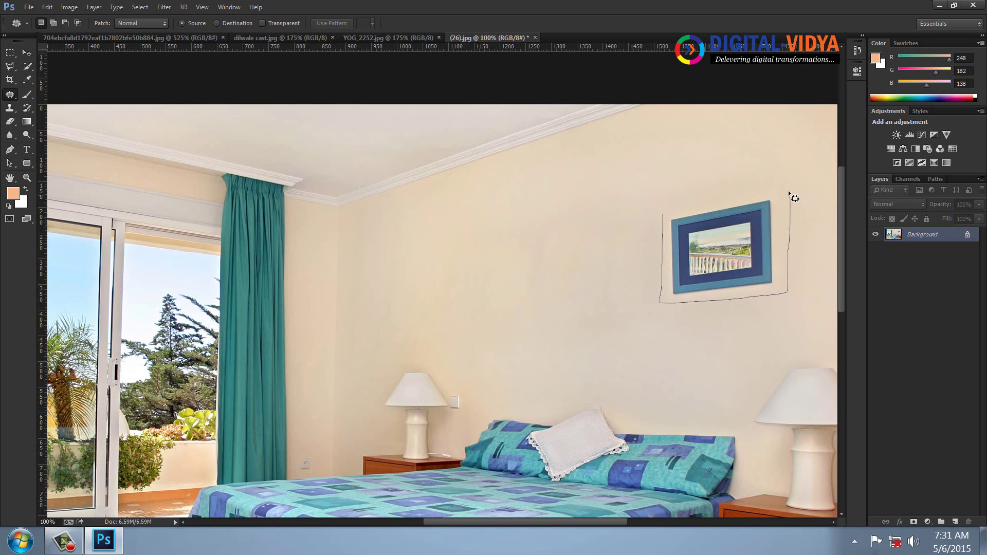
drag(674, 215, 675, 215)
mouse_move(674, 215)
mouse_down()
mouse_move(546, 240)
mouse_move(509, 227)
mouse_up()
key(ctrl+d)
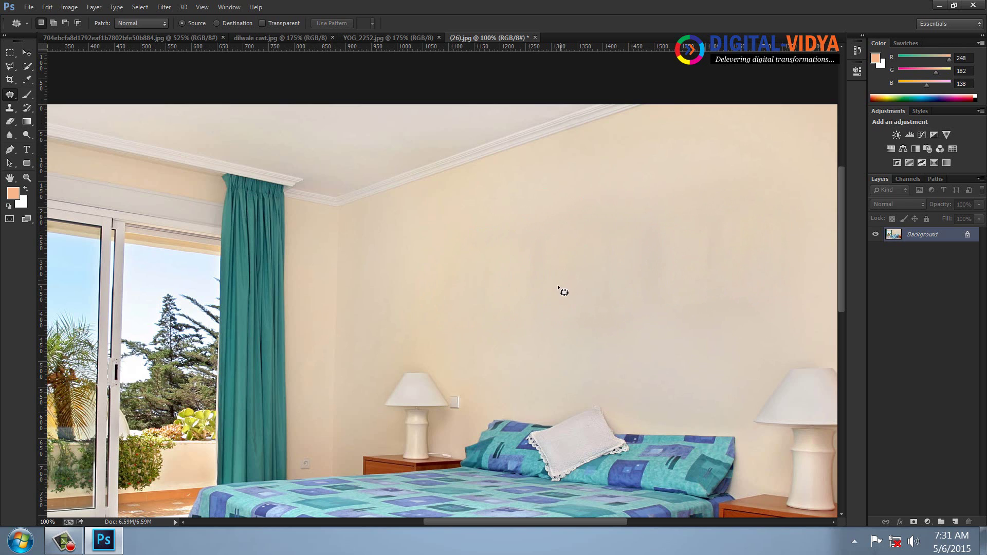
Patch the remaining blotchy wall areas and leftover marks with clean texture.
mouse_move(533, 278)
mouse_down()
mouse_move(555, 251)
mouse_move(527, 292)
mouse_move(587, 279)
mouse_move(527, 282)
mouse_move(548, 232)
mouse_up()
key(ctrl+d)
drag(567, 277, 626, 295)
key(ctrl+d)
mouse_move(521, 301)
mouse_down()
mouse_move(562, 280)
mouse_move(551, 244)
mouse_up()
mouse_move(435, 215)
mouse_down()
mouse_move(403, 233)
mouse_move(438, 247)
mouse_move(435, 215)
mouse_up()
key(ctrl+d)
Clone clean wall over the last leftover marks with the Clone Stamp.
click(10, 109)
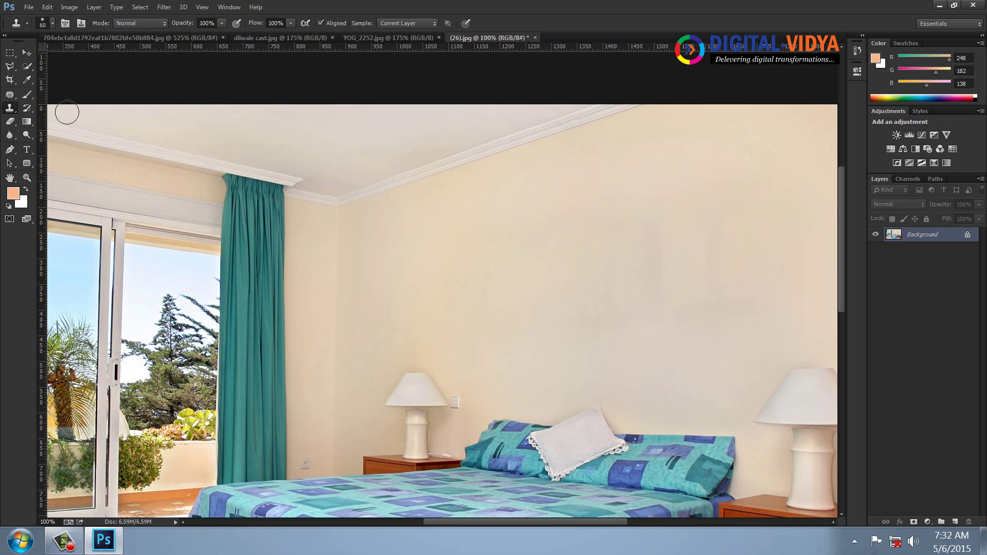
alt+click(590, 229)
mouse_move(548, 267)
mouse_down()
mouse_move(544, 277)
mouse_move(546, 269)
mouse_up()
Close the bedroom photo unsaved and view YOG_2252.jpg at 100%.
key(ctrl+w)
click(494, 205)
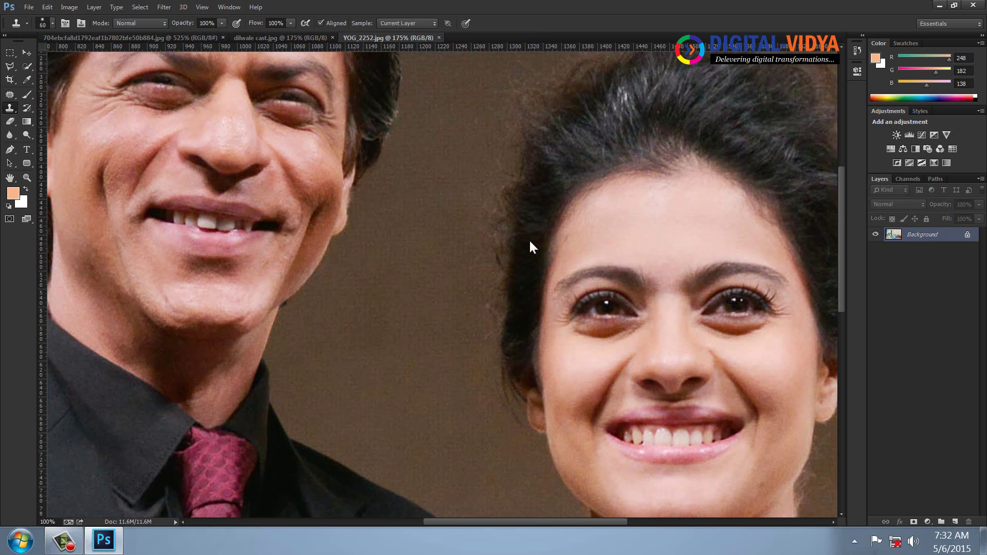
key(ctrl+1)
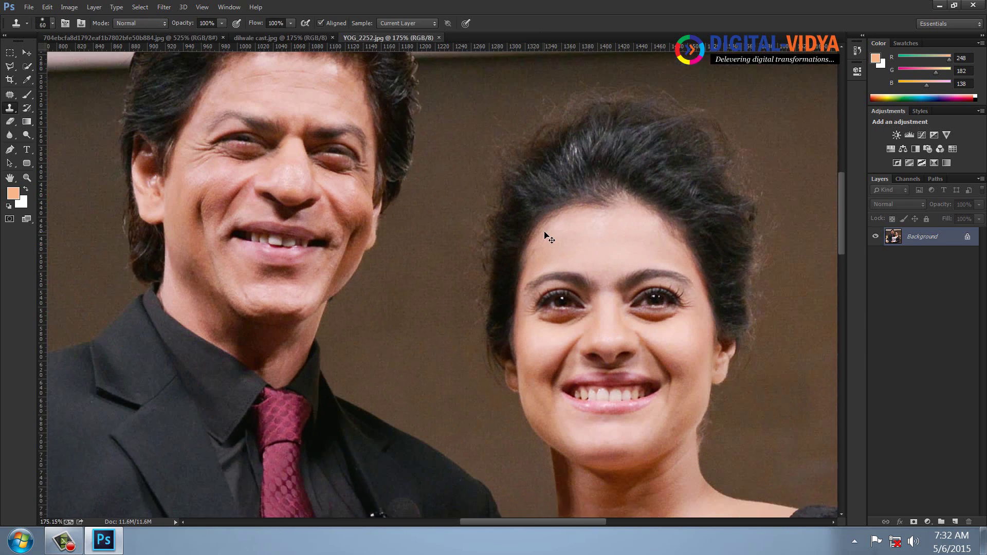
key(ctrl+0)
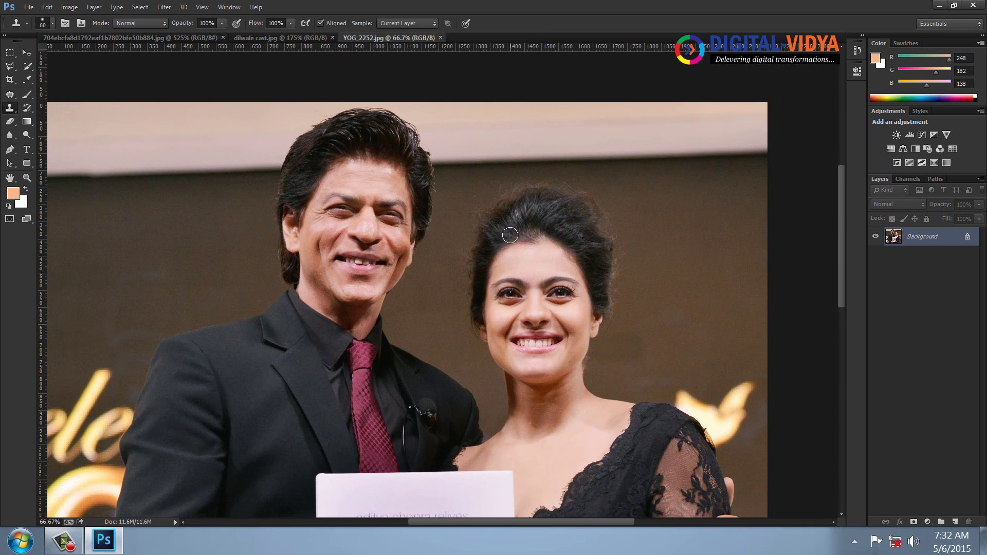
key(ctrl+1)
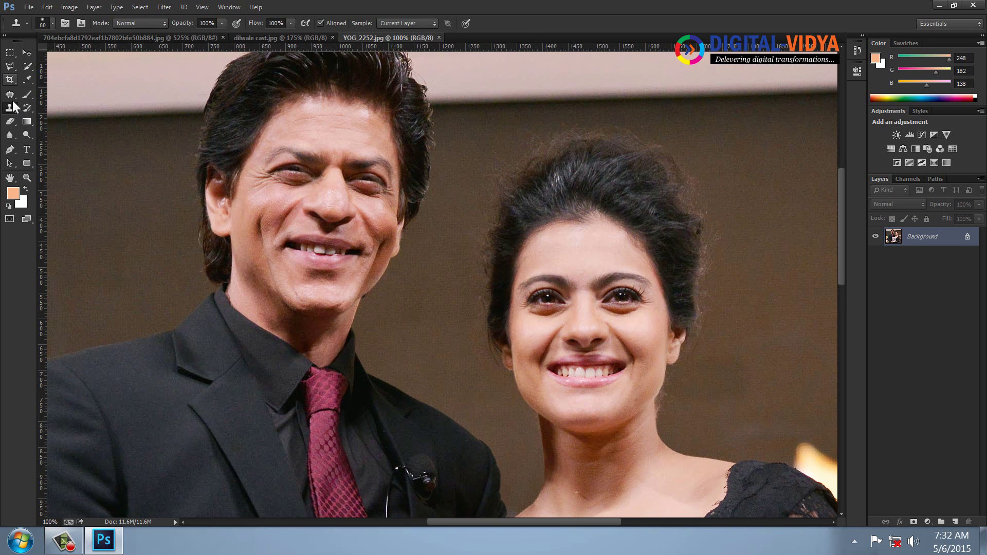
Outline the man's face with the Polygonal Lasso, feather the selection, then deselect.
click(10, 66)
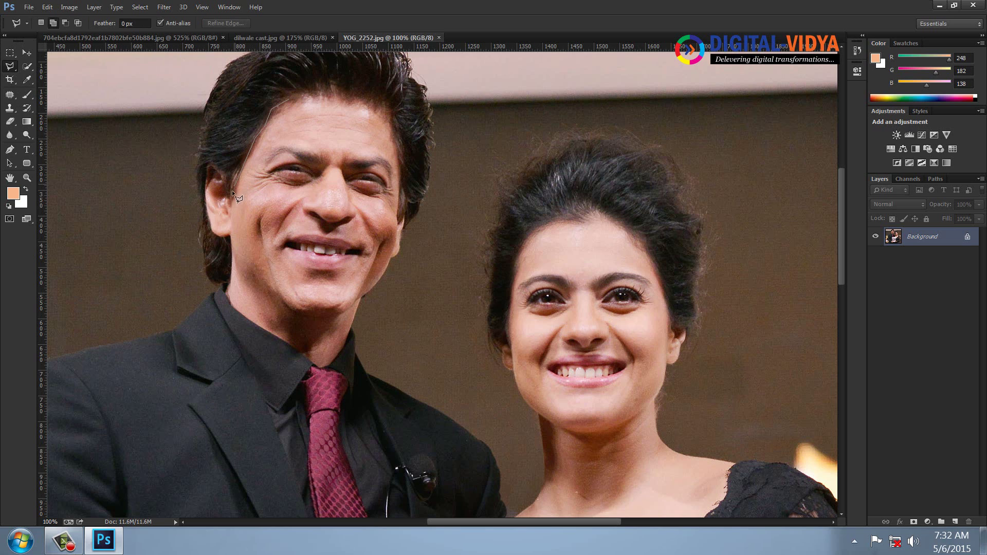
click(230, 236)
click(288, 307)
click(396, 251)
click(289, 100)
right_click(303, 111)
click(333, 153)
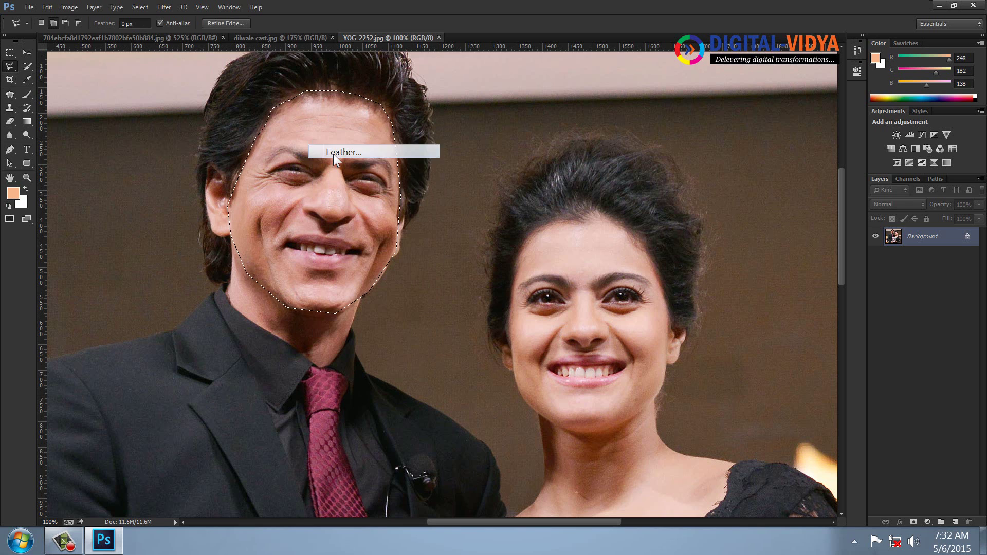
key(Return)
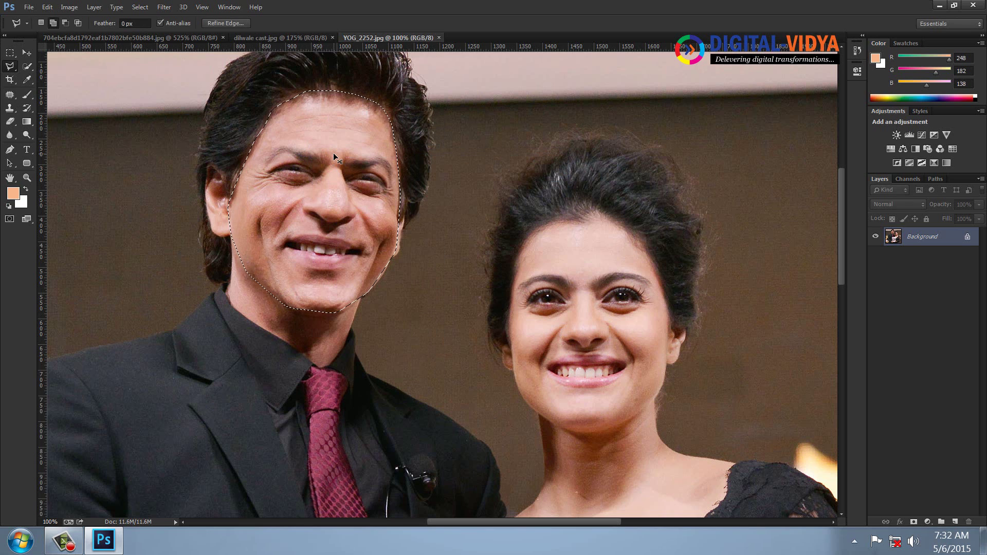
key(ctrl+d)
Outline the woman's face along her hairline and feather the selection.
scroll(542, 216, right, 3)
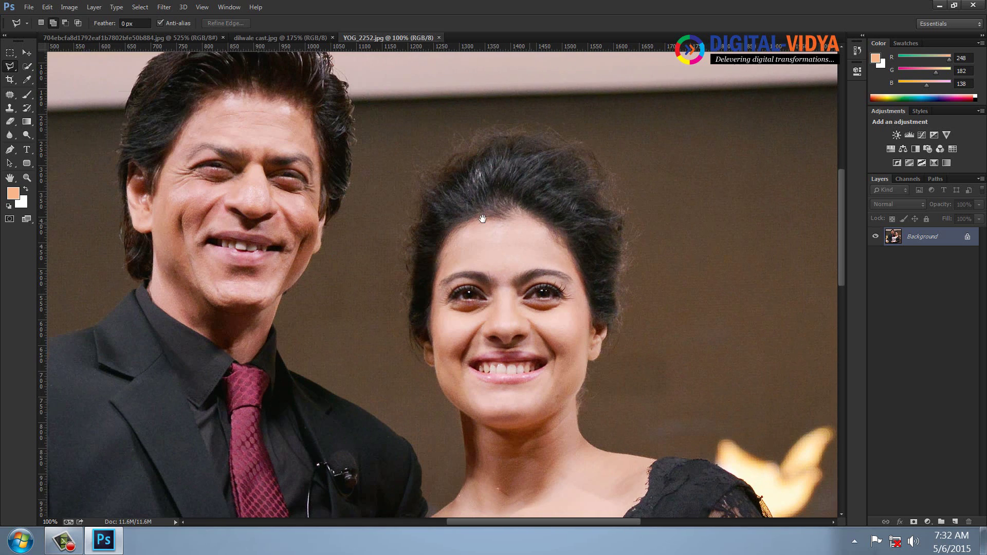
click(575, 255)
click(595, 328)
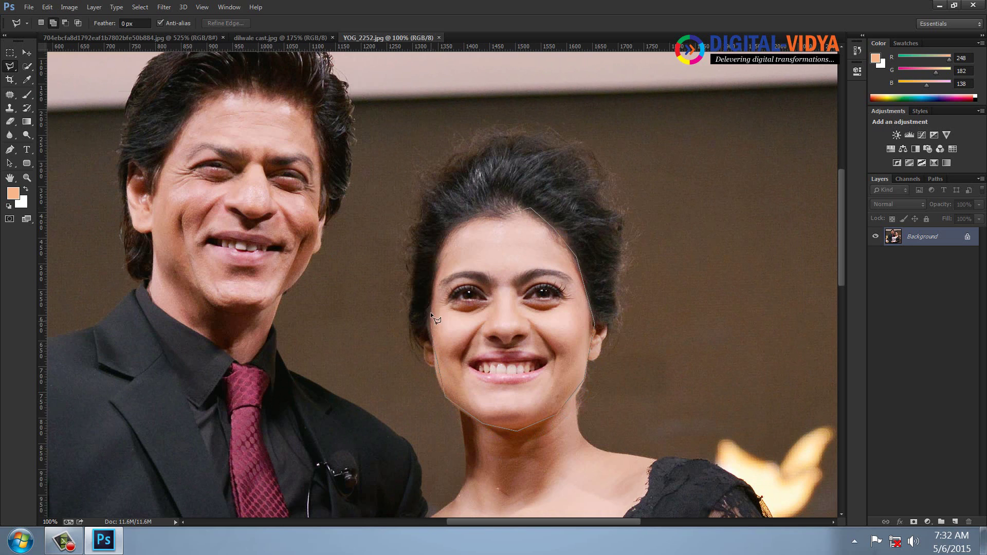
click(518, 205)
right_click(519, 211)
click(550, 251)
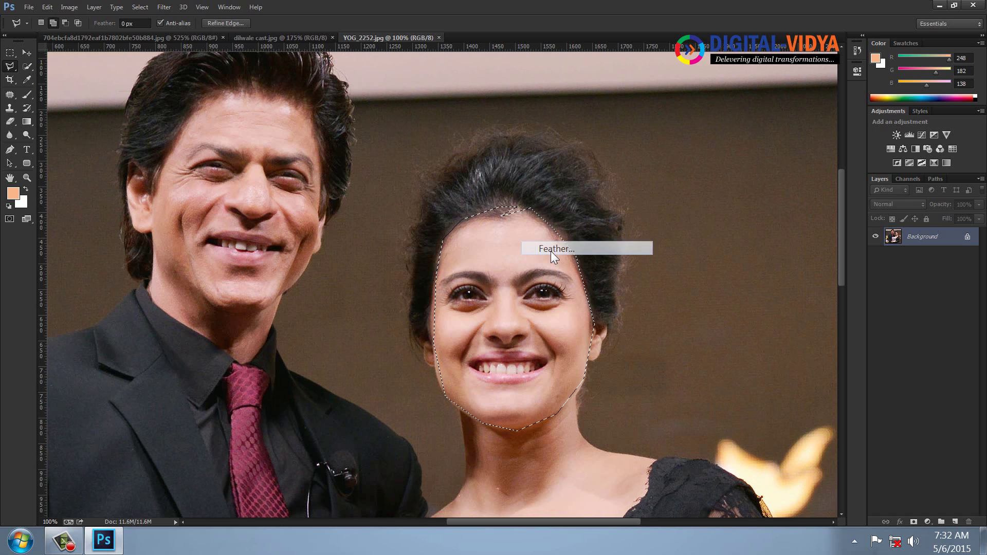
key(Return)
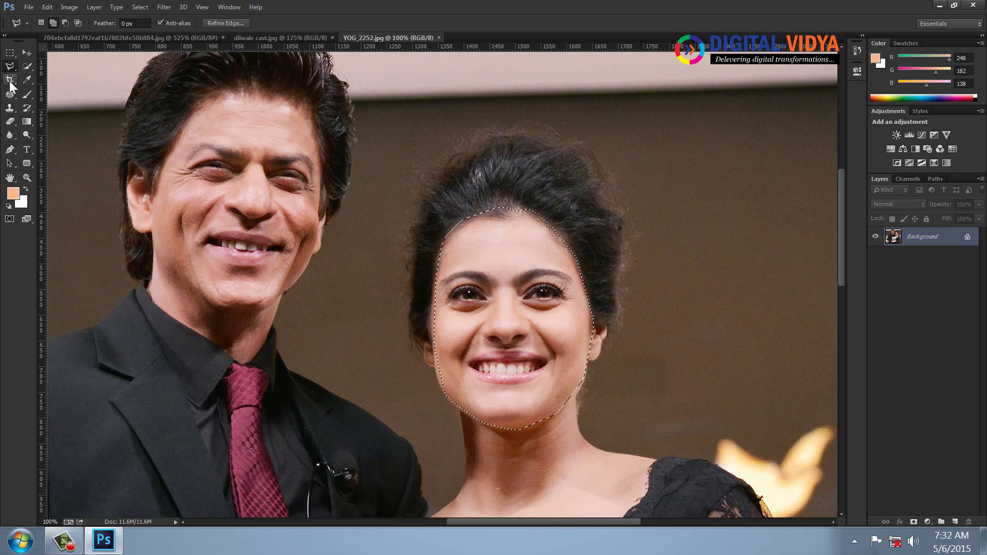
Select the man's face and use Paste Into to put the copied woman's face inside it.
click(10, 94)
drag(551, 340, 296, 215)
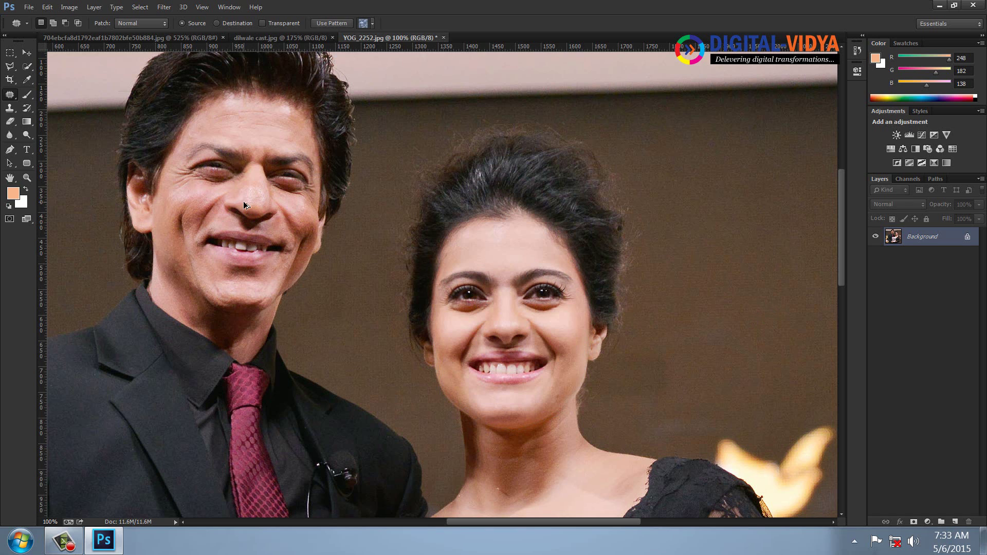
drag(241, 88, 192, 108)
click(48, 7)
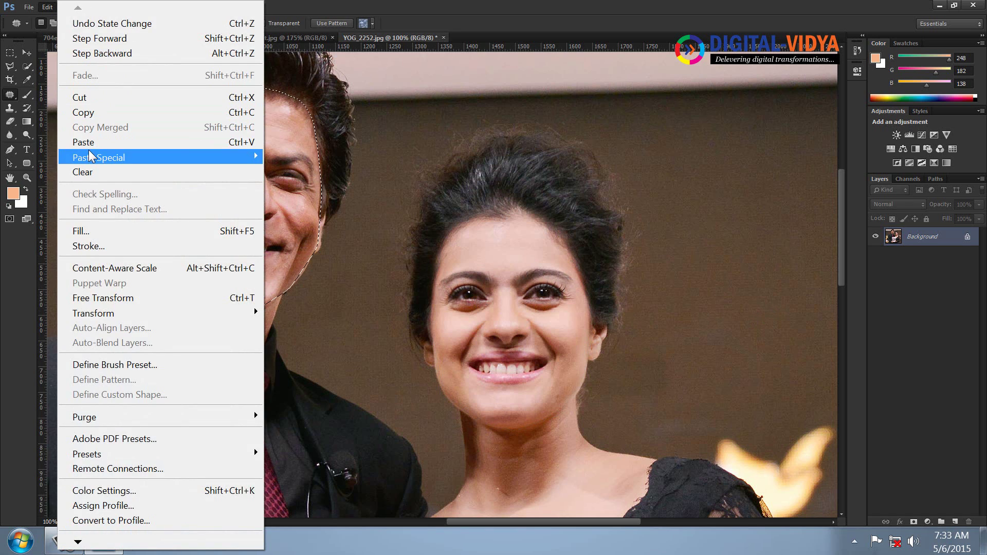
mouse_move(95, 157)
click(329, 173)
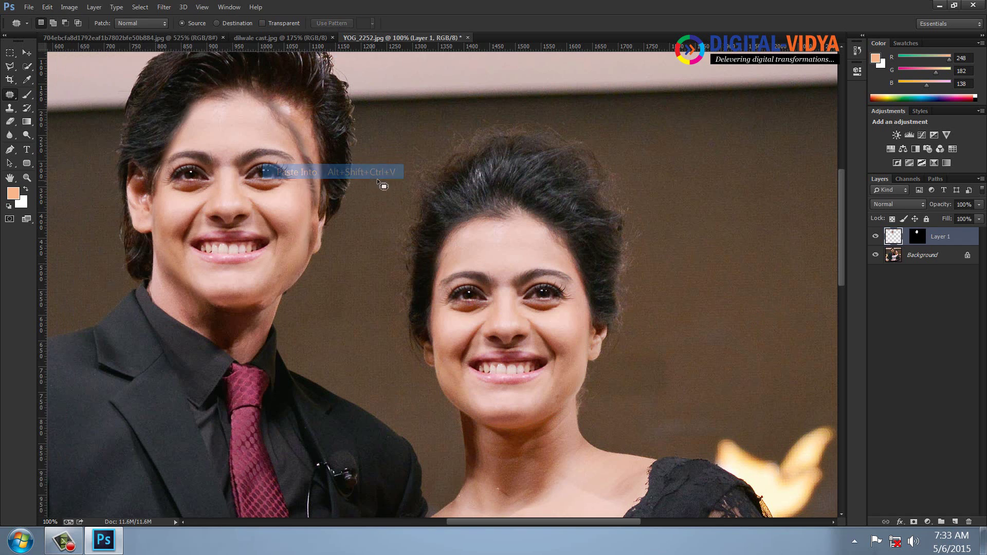
Enlarge the pasted face to about 109% and position it over his head.
click(27, 51)
key(ctrl+t)
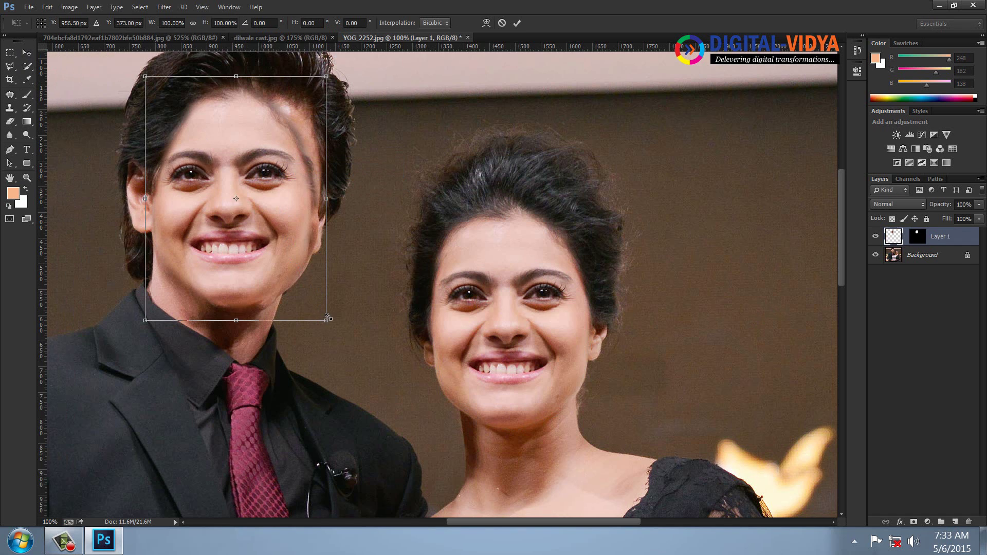
drag(328, 320, 325, 363)
drag(259, 261, 270, 254)
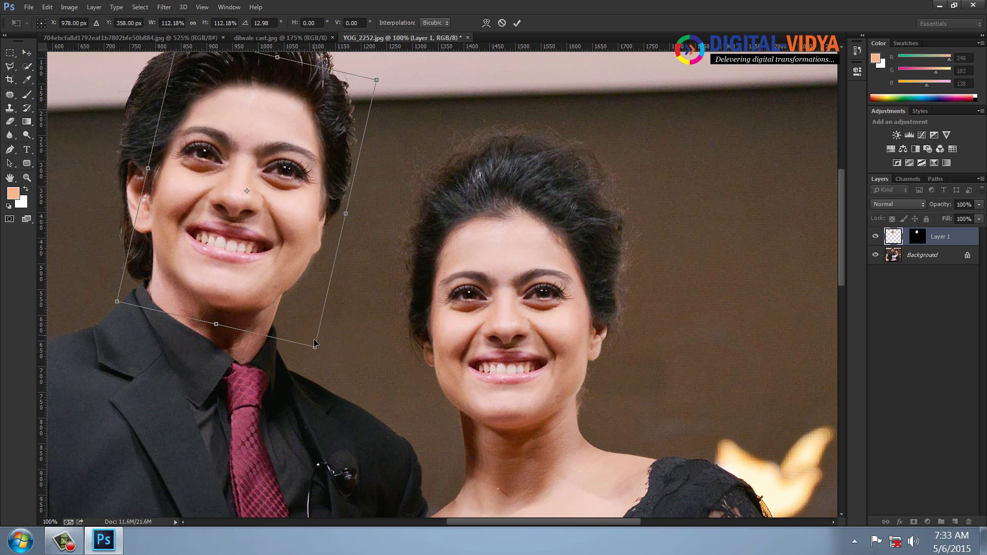
drag(315, 348, 323, 346)
drag(257, 283, 264, 278)
key(Return)
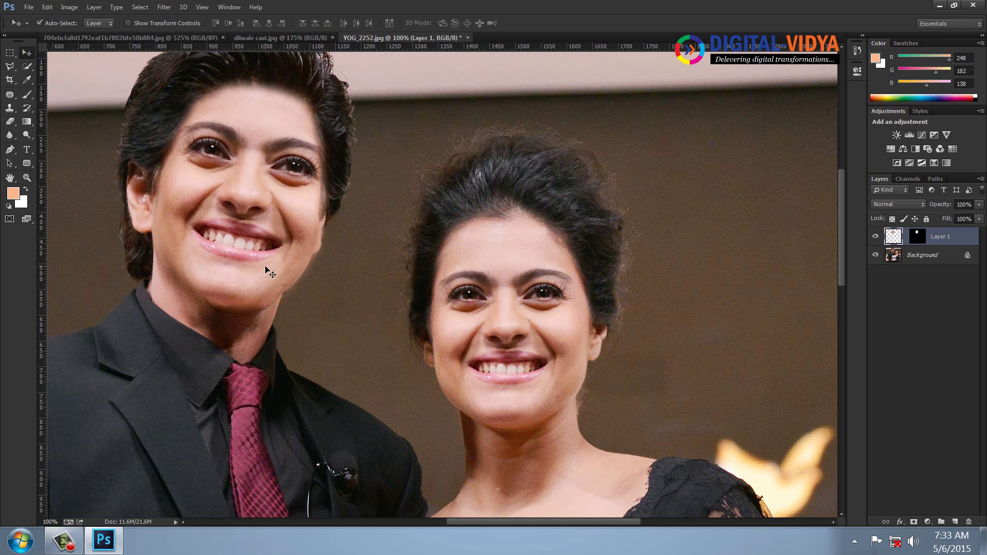
Zoom out to view the whole photo, then close it.
key(ctrl+minus)
key(ctrl+minus)
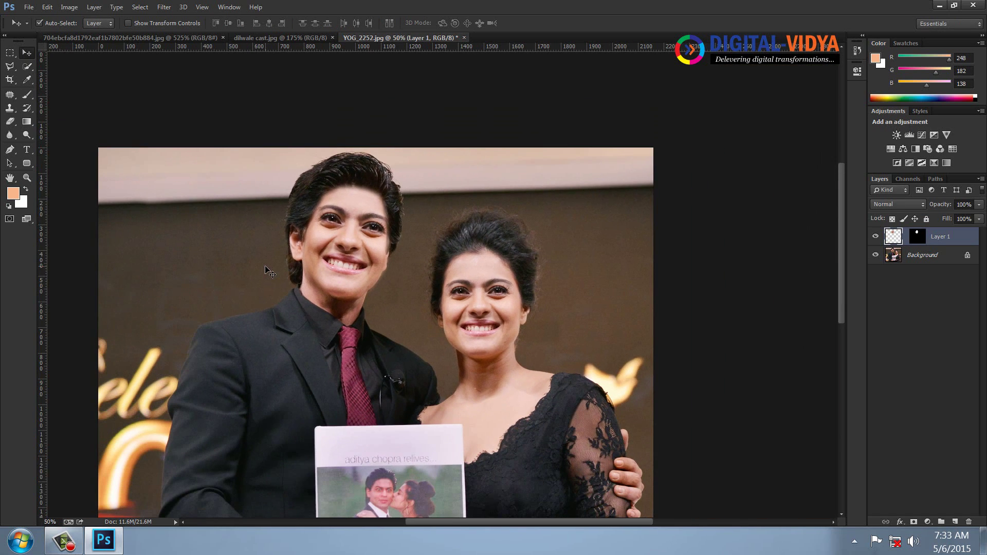
key(ctrl+minus)
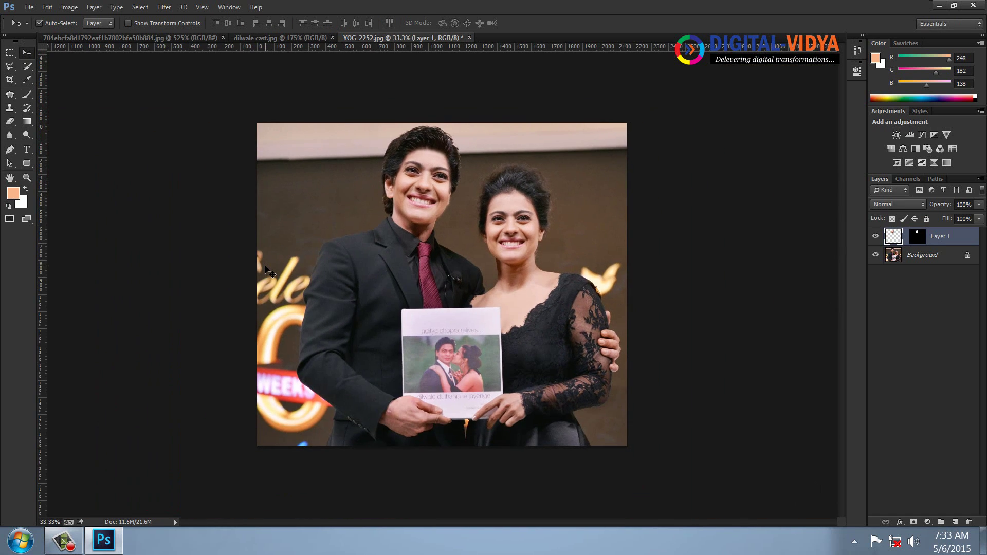
key(ctrl+w)
Discard changes to YOG_2252.jpg and zoom out to see the whole cast photo.
click(494, 205)
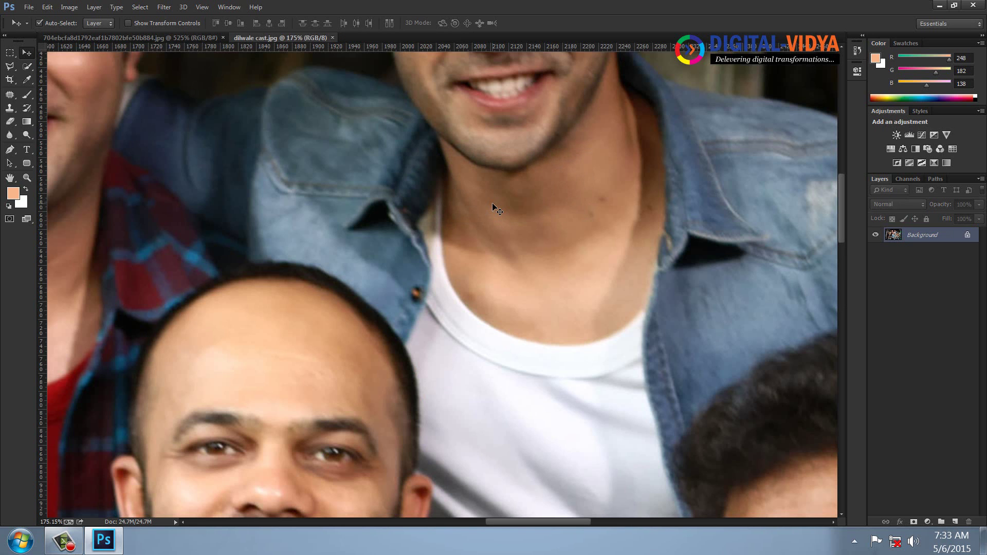
key(ctrl+minus)
key(ctrl+minus)
key(ctrl+minus)
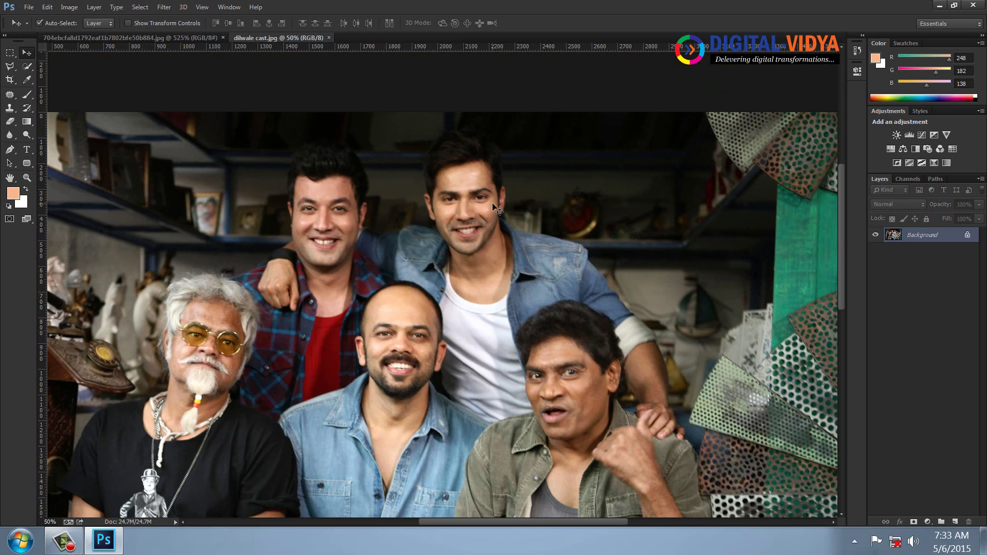
scroll(406, 293, down, 1)
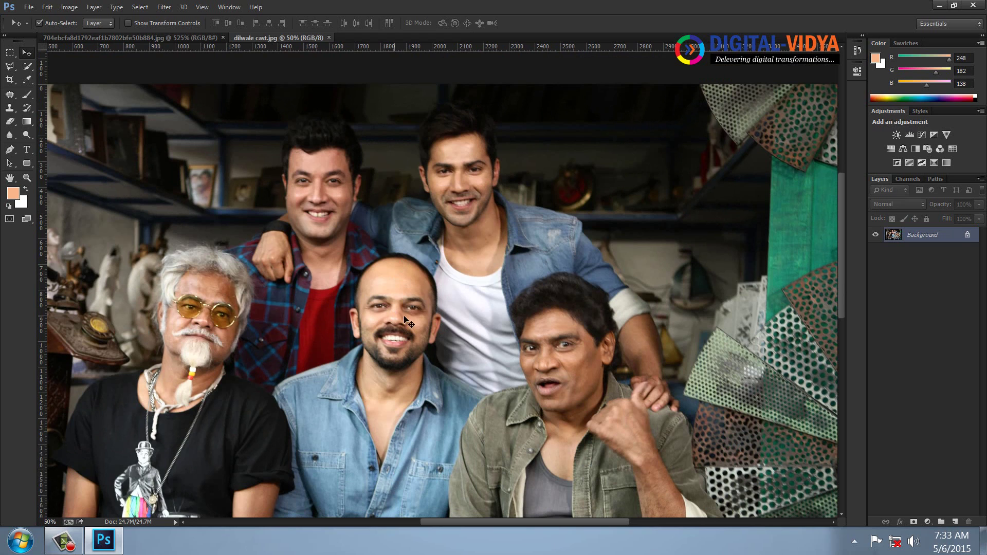
Patch the top-left man's face using the bald man's face as source.
click(10, 94)
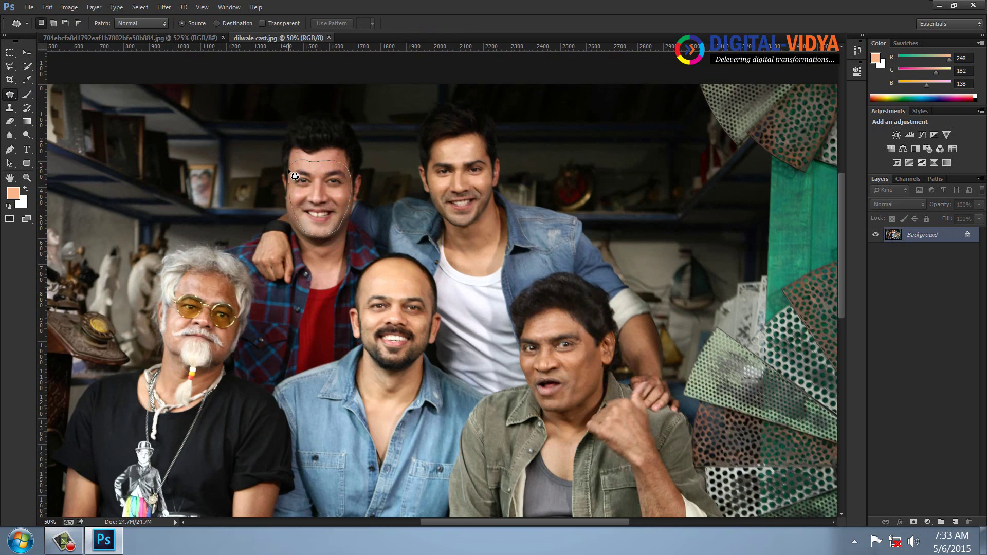
drag(288, 169, 288, 170)
mouse_move(311, 203)
mouse_down()
mouse_move(381, 276)
mouse_move(388, 324)
mouse_up()
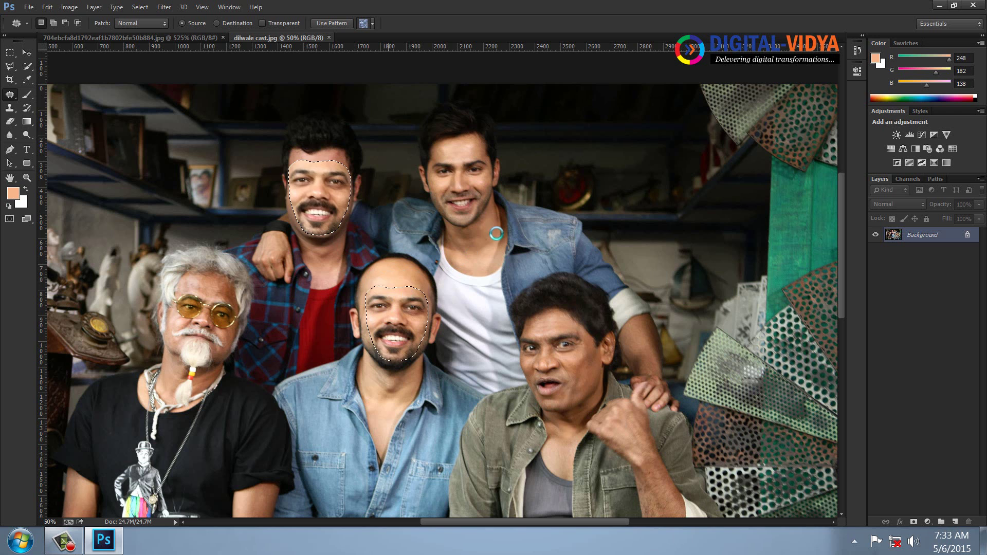
key(ctrl+d)
Try patching the old man's face from the bald and top men's faces, undoing both attempts.
drag(422, 225, 437, 183)
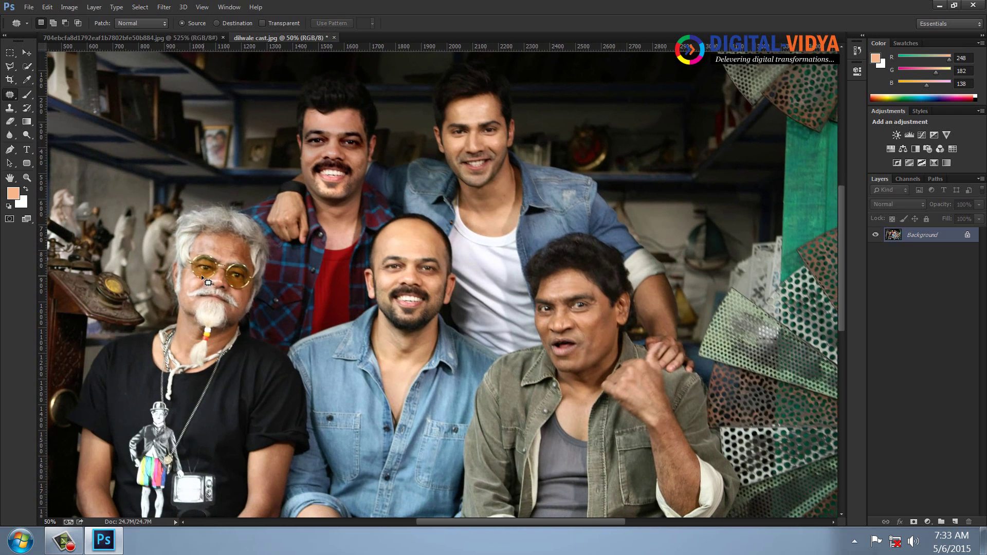
drag(215, 248, 251, 257)
mouse_move(255, 291)
mouse_down()
mouse_move(231, 324)
mouse_move(211, 324)
mouse_move(187, 299)
mouse_up()
drag(182, 257, 183, 260)
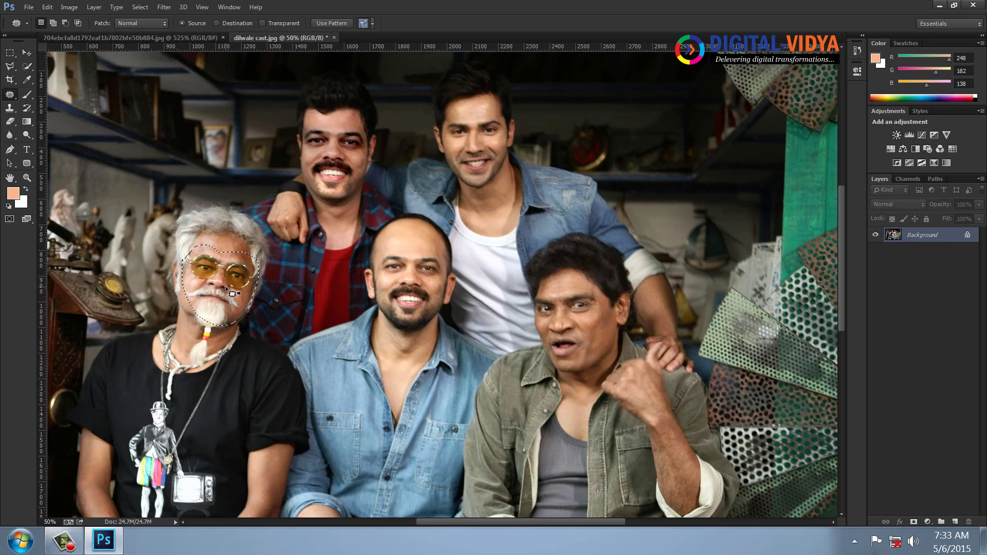
mouse_move(226, 291)
mouse_down()
mouse_move(417, 274)
mouse_move(417, 291)
mouse_up()
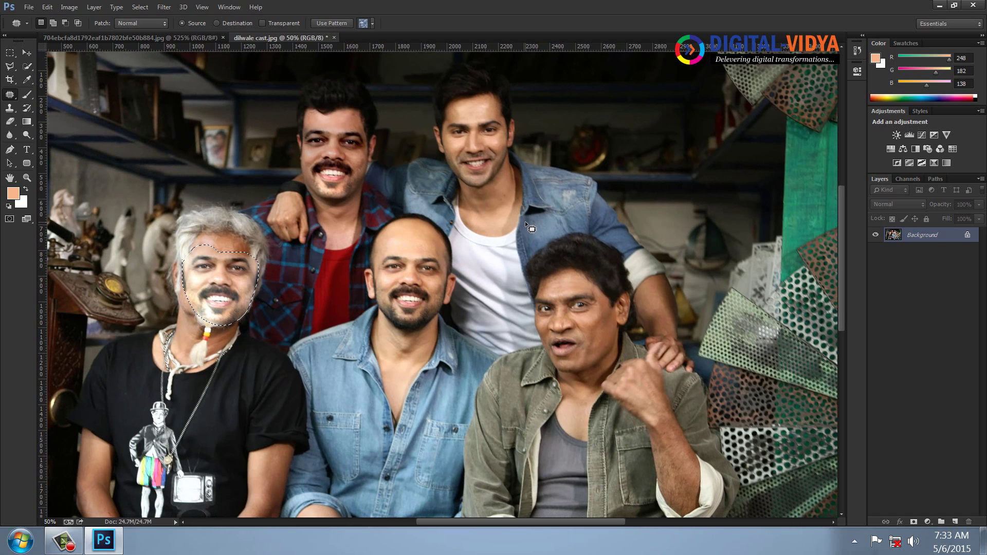
key(ctrl+z)
drag(240, 279, 488, 147)
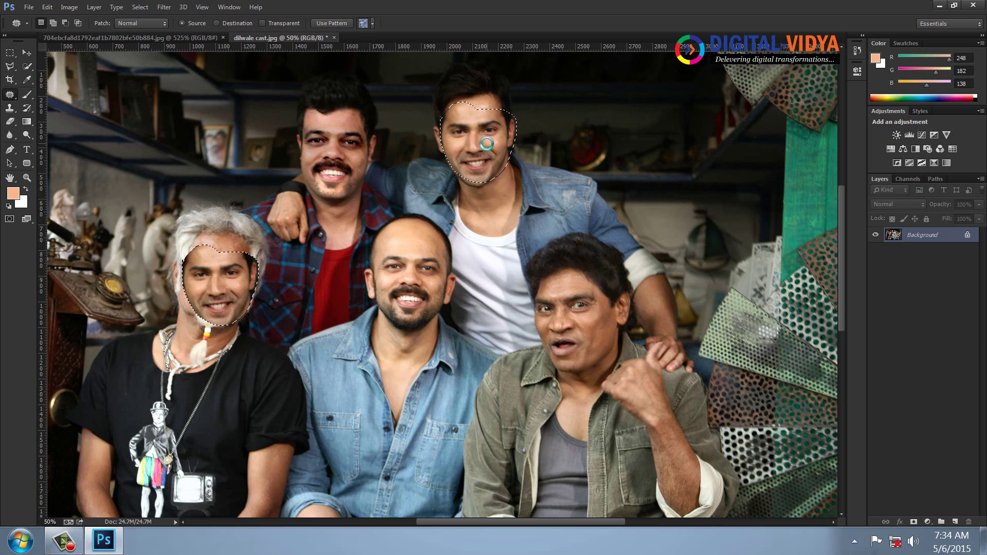
key(ctrl+z)
key(ctrl+d)
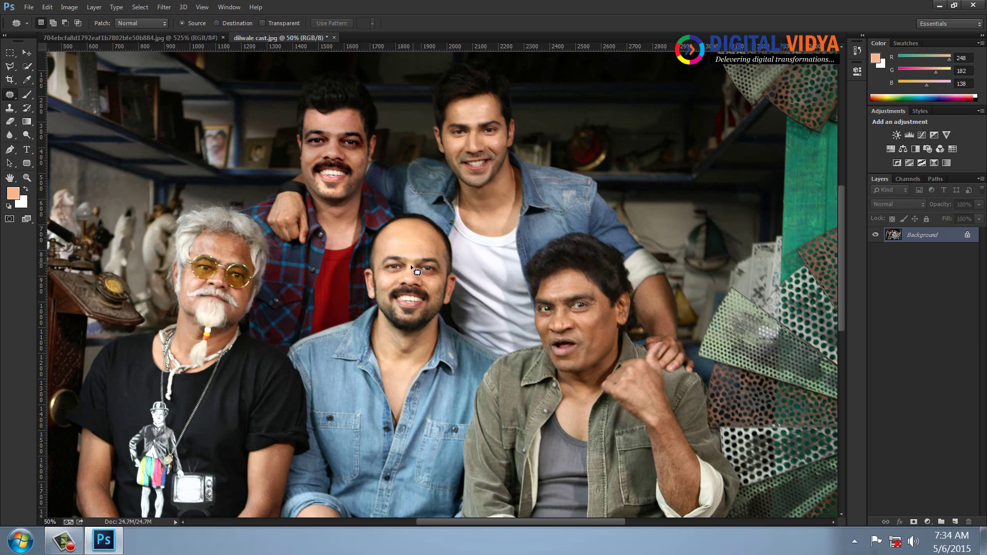
Patch the bald man's face with the old man's bespectacled, bearded face, then close the photo.
drag(379, 254, 415, 236)
mouse_move(382, 278)
mouse_down()
mouse_move(313, 293)
mouse_move(229, 292)
mouse_up()
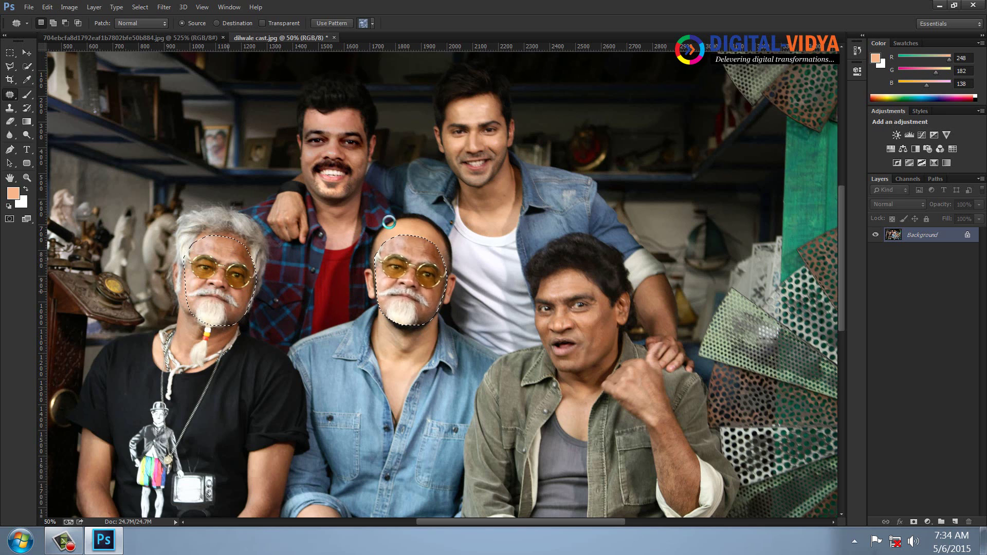
click(421, 191)
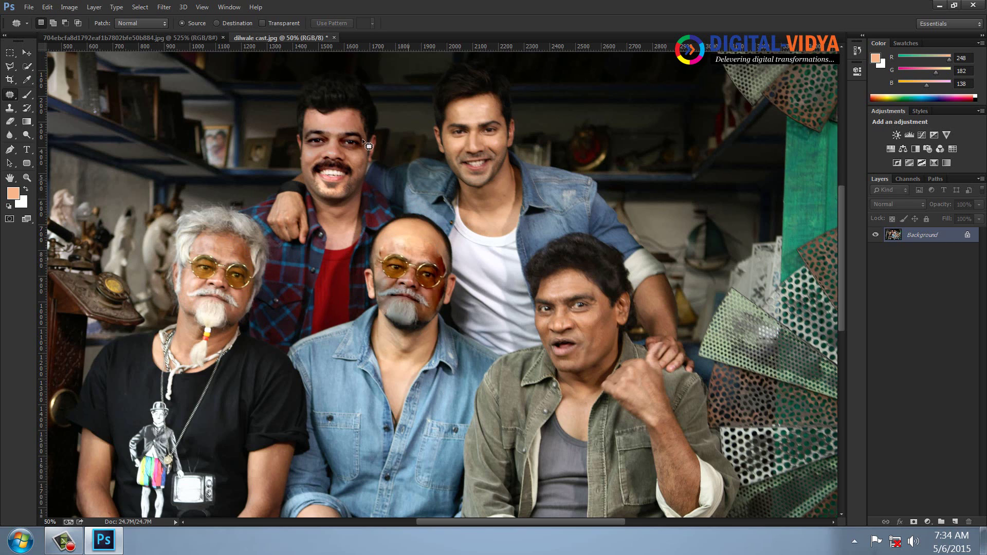
key(ctrl+w)
Discard the cast photo's changes and bring the four-person group photo into view.
click(493, 205)
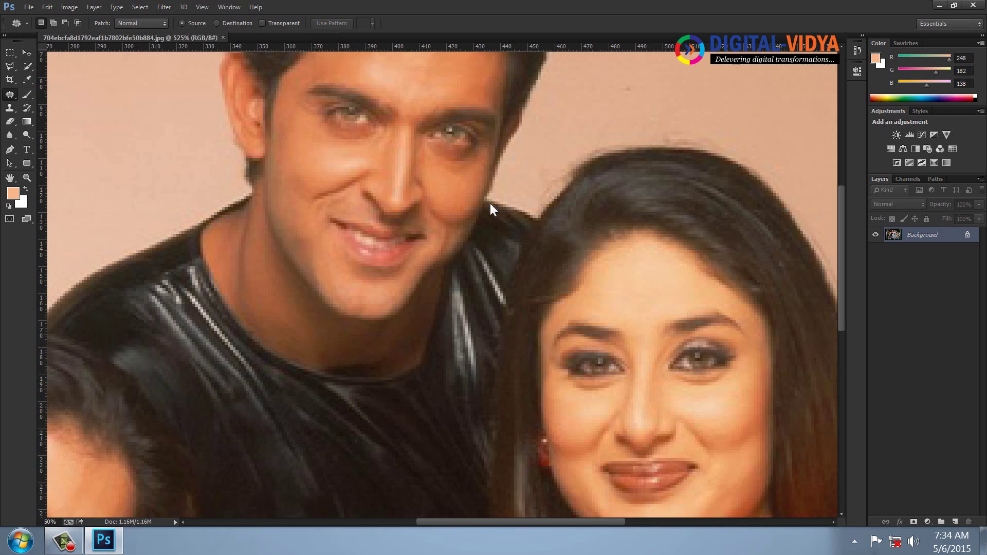
scroll(491, 206, down, 4)
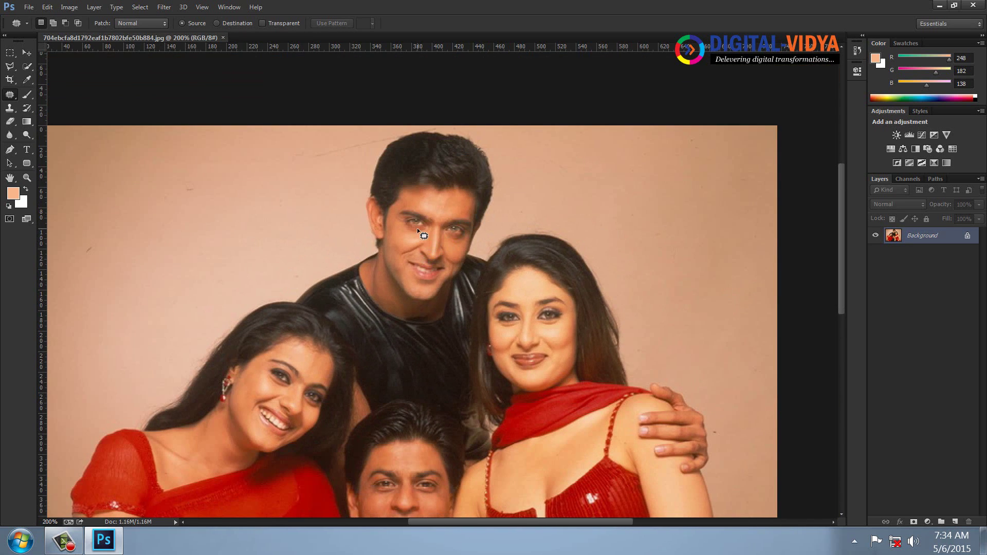
scroll(447, 246, down, 2)
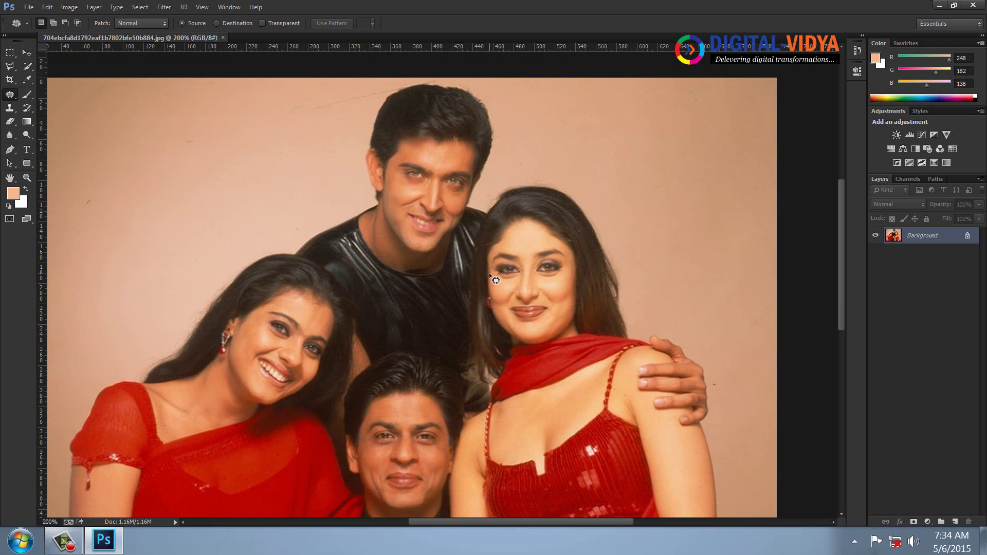
Patch both of the right-hand woman's eyes with the top man's eyes.
mouse_move(489, 273)
mouse_down()
mouse_move(525, 263)
mouse_move(526, 276)
mouse_move(513, 283)
mouse_move(495, 281)
mouse_move(488, 266)
mouse_move(514, 254)
mouse_move(520, 271)
mouse_move(410, 370)
mouse_move(394, 439)
mouse_up()
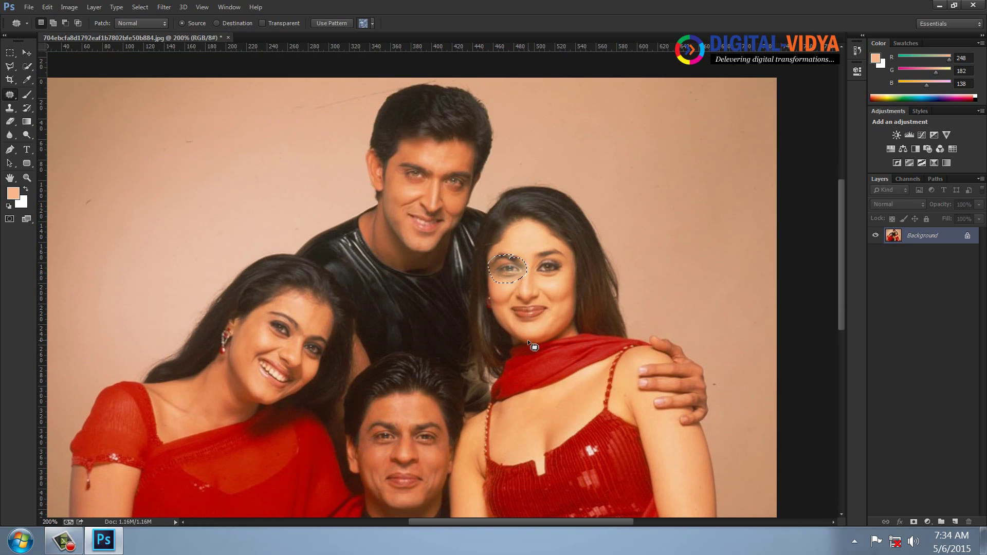
key(ctrl+d)
mouse_move(540, 263)
mouse_down()
mouse_move(550, 281)
mouse_move(478, 330)
mouse_move(435, 441)
mouse_up()
key(ctrl+d)
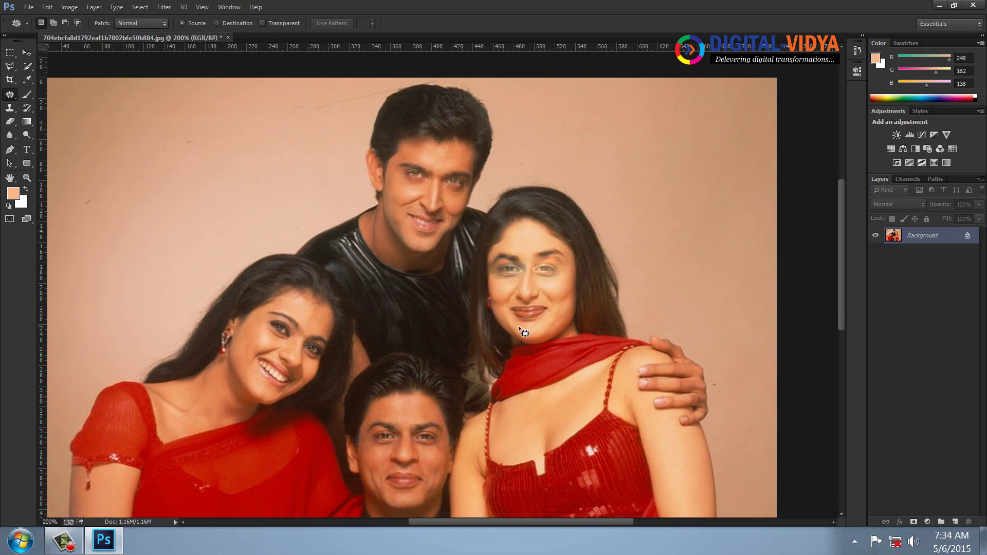
Patch her lips with his lips, then close the retouched photo.
mouse_move(507, 310)
mouse_down()
mouse_move(552, 308)
mouse_move(531, 326)
mouse_move(507, 311)
mouse_move(406, 483)
mouse_up()
key(ctrl+d)
key(ctrl+w)
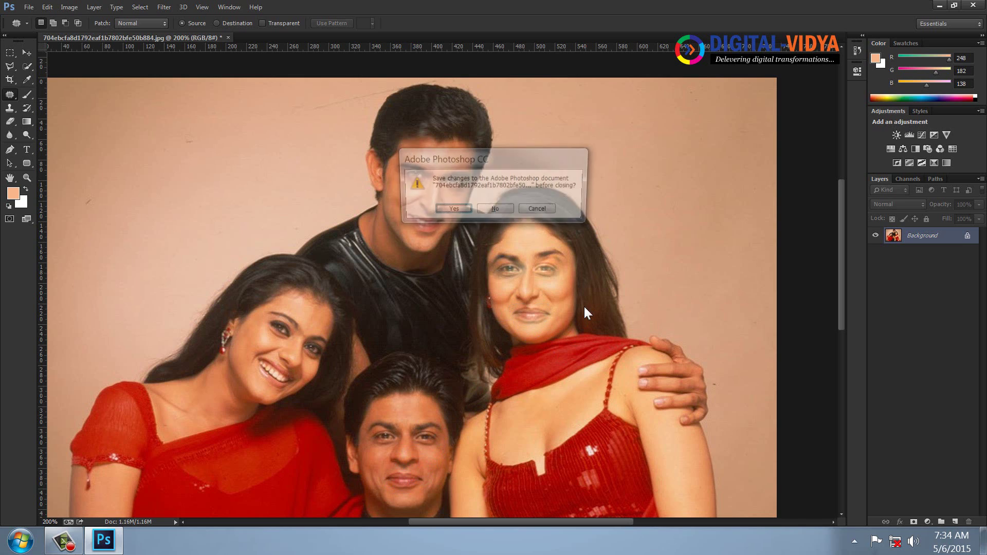